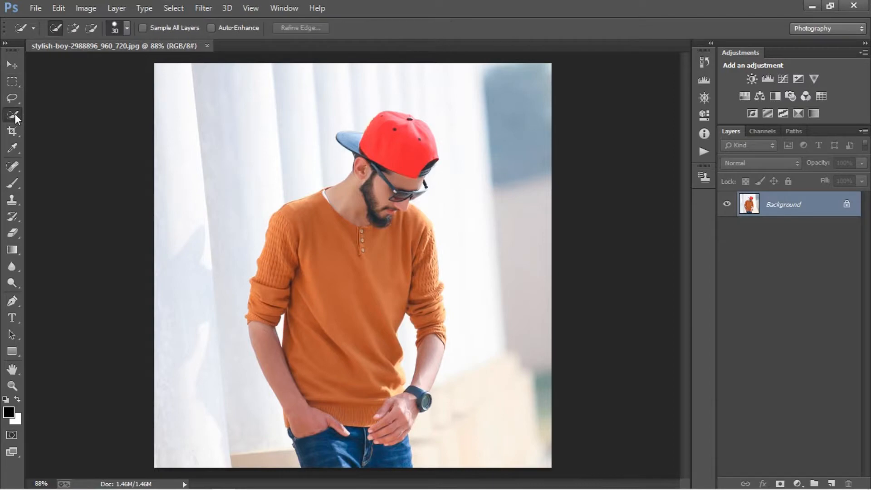
# - Select the man's cap, face and neck with the Quick Selection tool
pyautogui.click(12, 67)
pyautogui.moveTo(17, 114); pyautogui.dragTo(64, 112)
pyautogui.scroll(2, 429, 270)
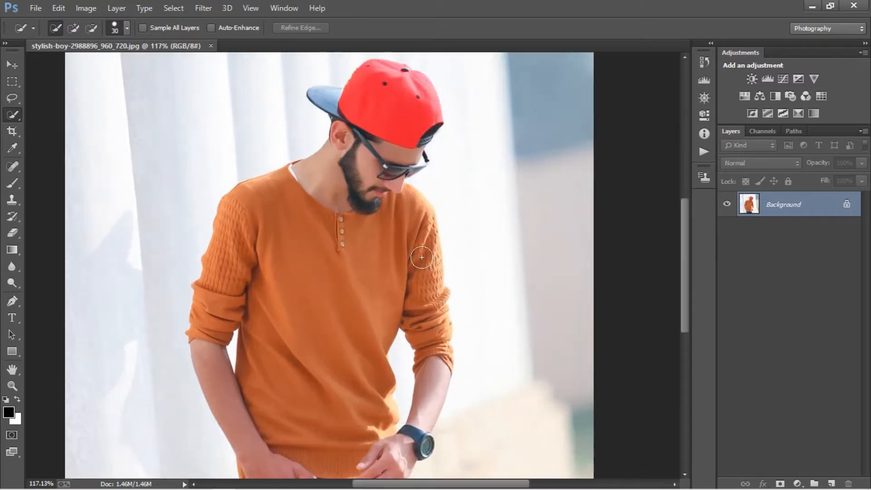
pyautogui.scroll(-2, 408, 252)
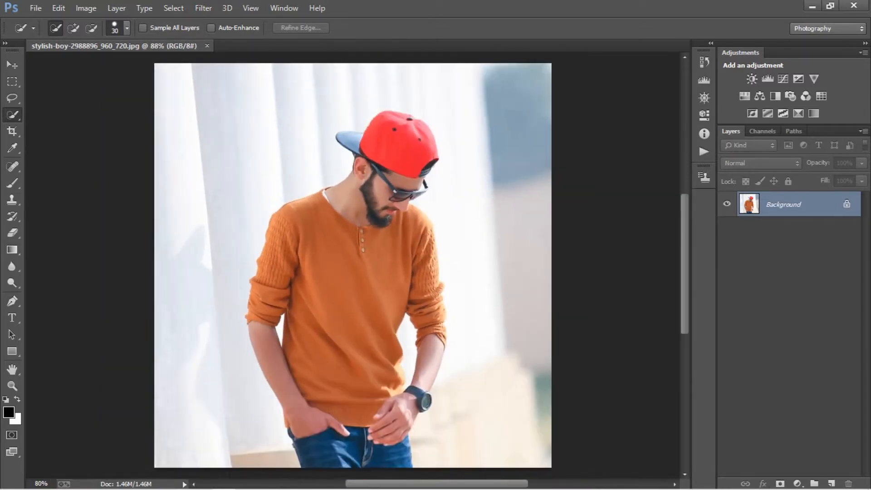
pyautogui.scroll(-1, 343, 254)
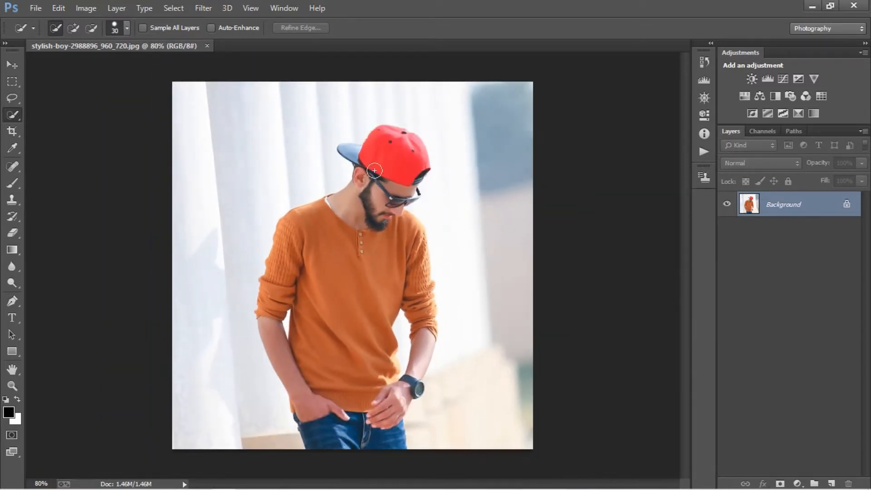
pyautogui.moveTo(383, 143)
pyautogui.mouseDown()
pyautogui.moveTo(360, 176)
pyautogui.moveTo(360, 162)
pyautogui.moveTo(404, 193)
pyautogui.mouseUp()
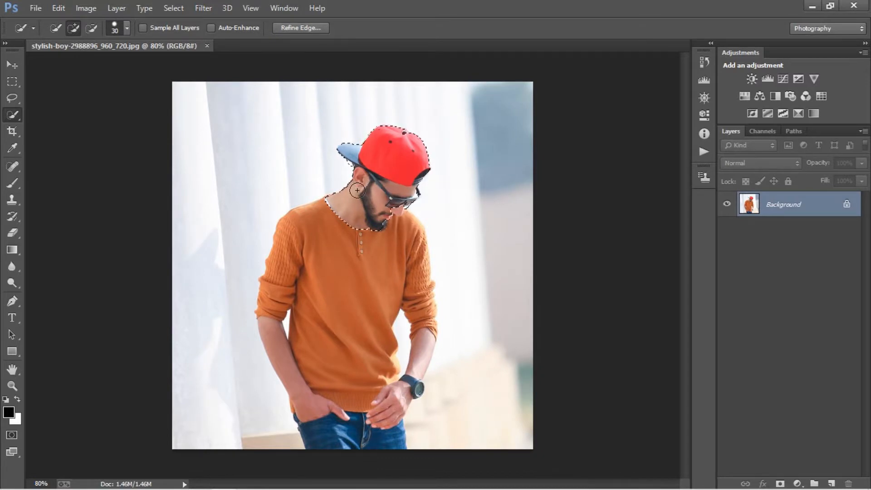
# - Extend the quick selection over the sweater, both arms, the hands and the jeans to cover the whole man
pyautogui.moveTo(350, 200); pyautogui.dragTo(385, 210)
pyautogui.moveTo(414, 251)
pyautogui.mouseDown()
pyautogui.moveTo(416, 272)
pyautogui.moveTo(414, 258)
pyautogui.mouseUp()
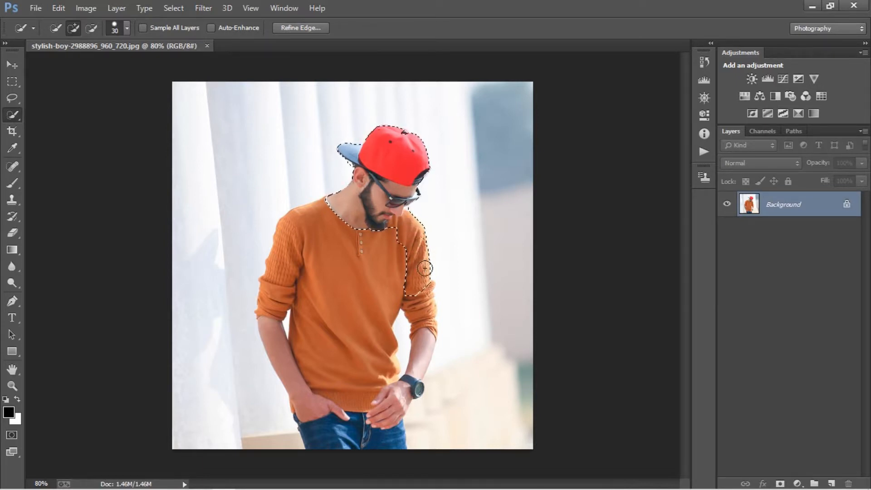
pyautogui.moveTo(422, 292); pyautogui.dragTo(424, 295)
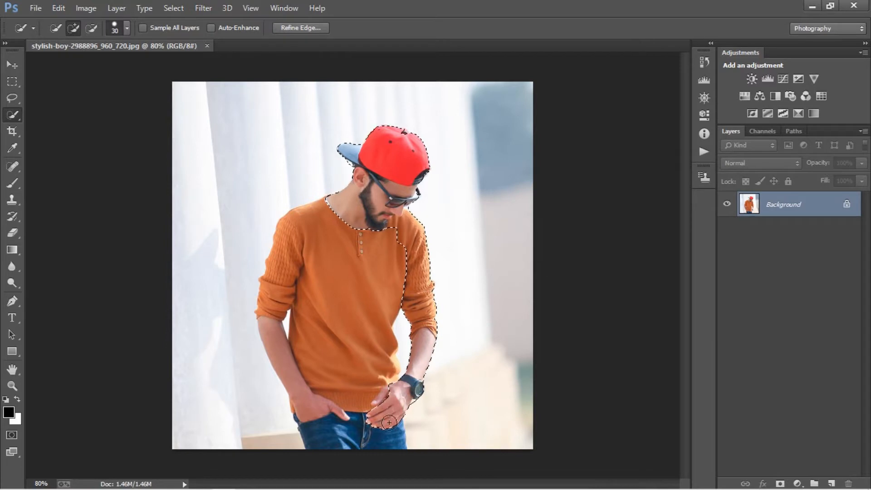
pyautogui.moveTo(393, 444)
pyautogui.mouseDown()
pyautogui.moveTo(325, 442)
pyautogui.moveTo(339, 441)
pyautogui.moveTo(321, 439)
pyautogui.moveTo(303, 416)
pyautogui.moveTo(267, 306)
pyautogui.moveTo(284, 261)
pyautogui.mouseUp()
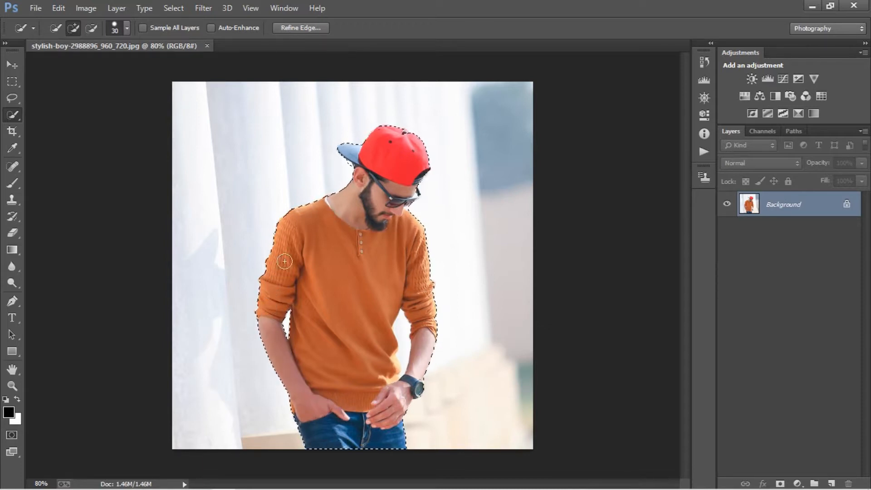
# - Subtract the sliver of background between the cap's brim and the ear from the selection
pyautogui.scroll(-2, 382, 298)
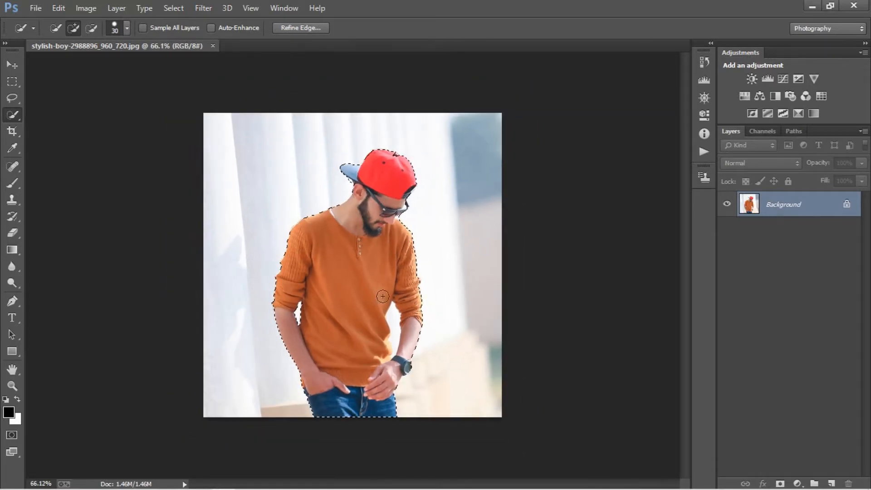
pyautogui.scroll(5, 382, 298)
pyautogui.scroll(-2, 382, 298)
pyautogui.scroll(1, 383, 286)
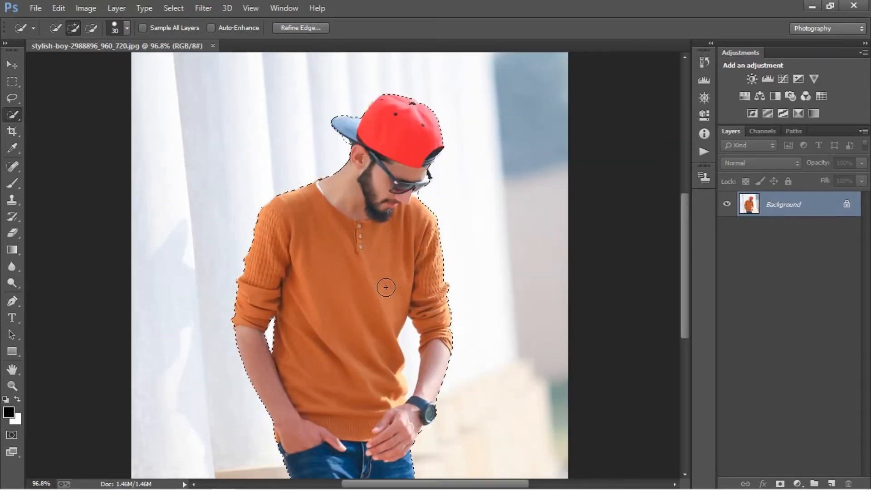
pyautogui.scroll(3, 349, 115)
pyautogui.scroll(8, 353, 114)
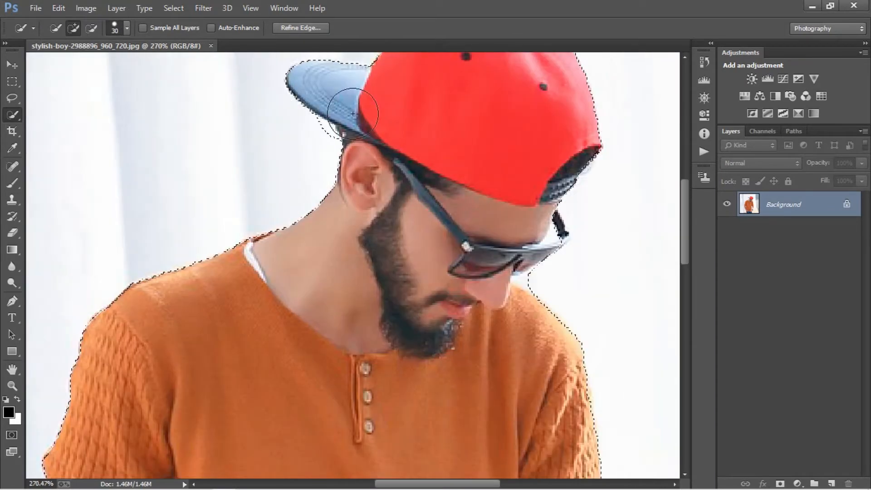
pyautogui.scroll(4, 353, 114)
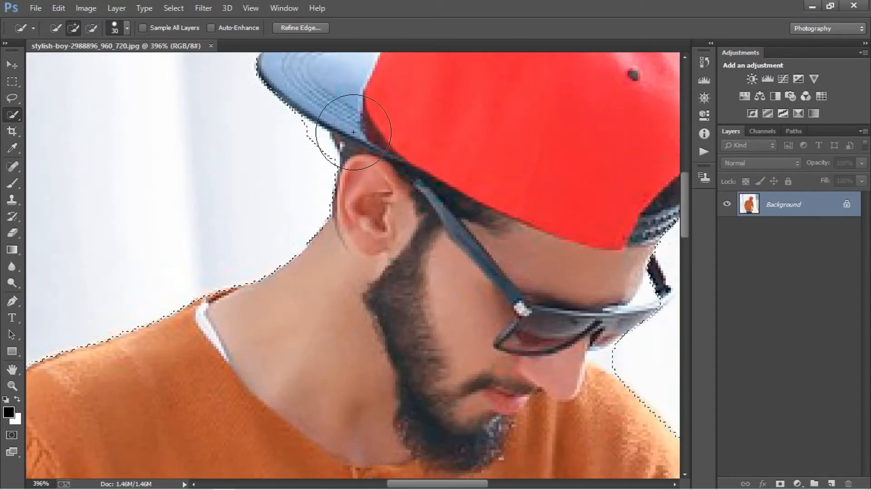
pyautogui.press('alt')
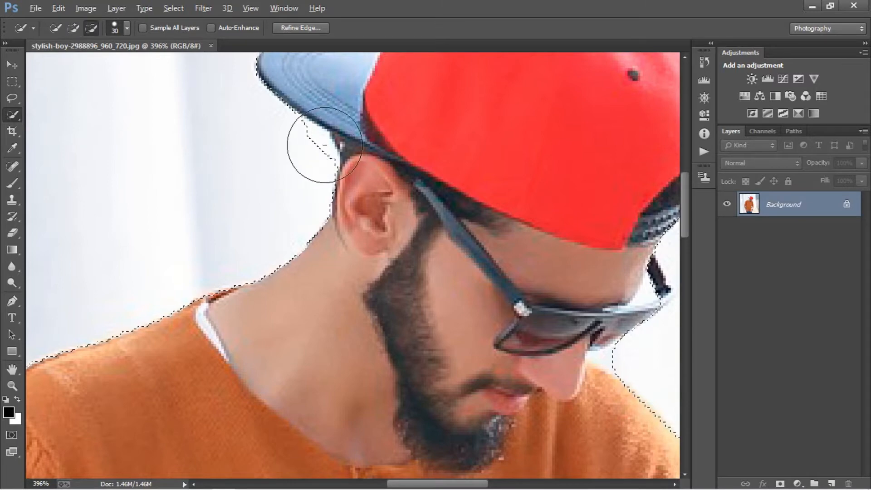
pyautogui.keyDown('alt'); pyautogui.click(301, 161); pyautogui.keyUp('alt')
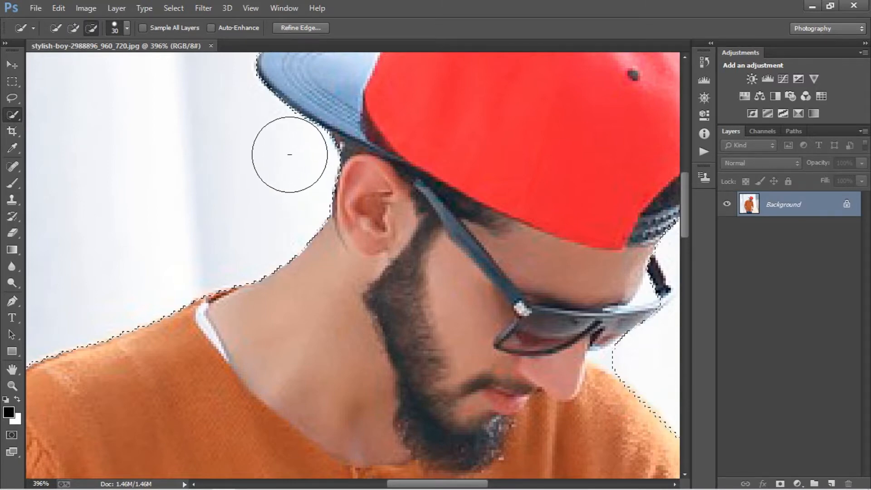
# - Add the missed edge around the button on top of the red cap to the selection
pyautogui.scroll(-4, 295, 159)
pyautogui.scroll(4, 521, 320)
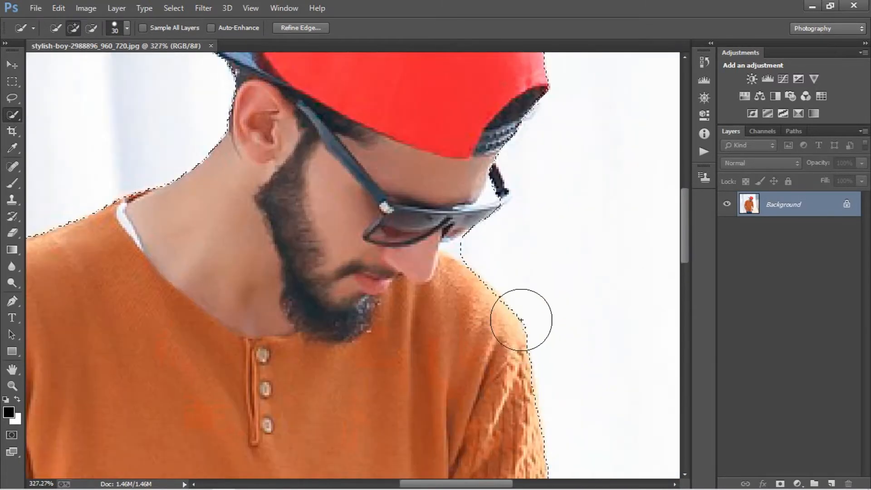
pyautogui.scroll(-2, 522, 320)
pyautogui.scroll(-2, 589, 318)
pyautogui.scroll(1, 550, 247)
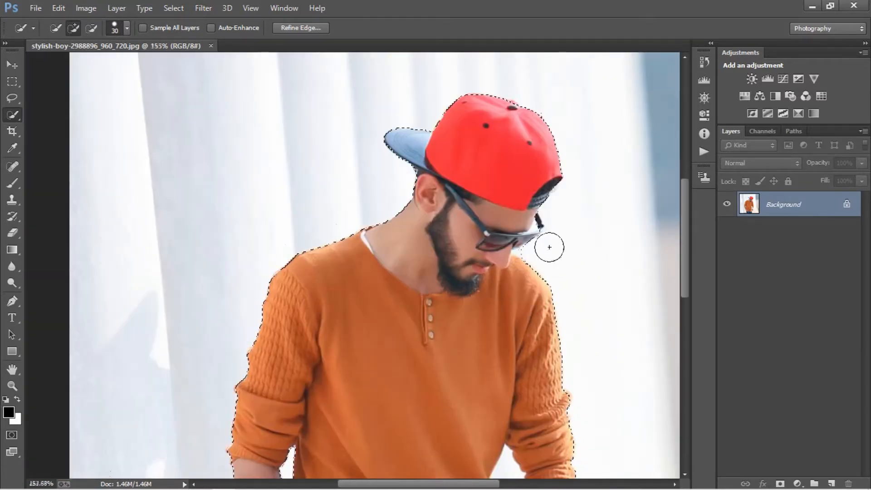
pyautogui.scroll(-1, 549, 247)
pyautogui.scroll(3, 558, 156)
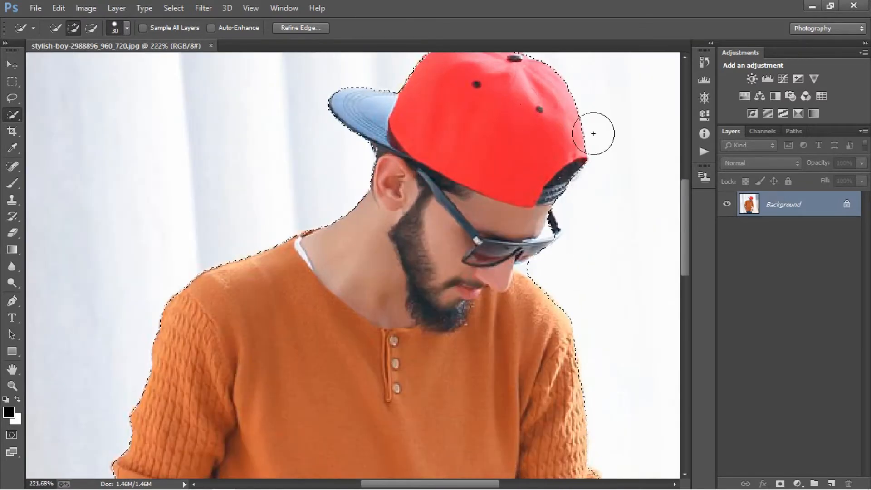
pyautogui.scroll(4, 541, 188)
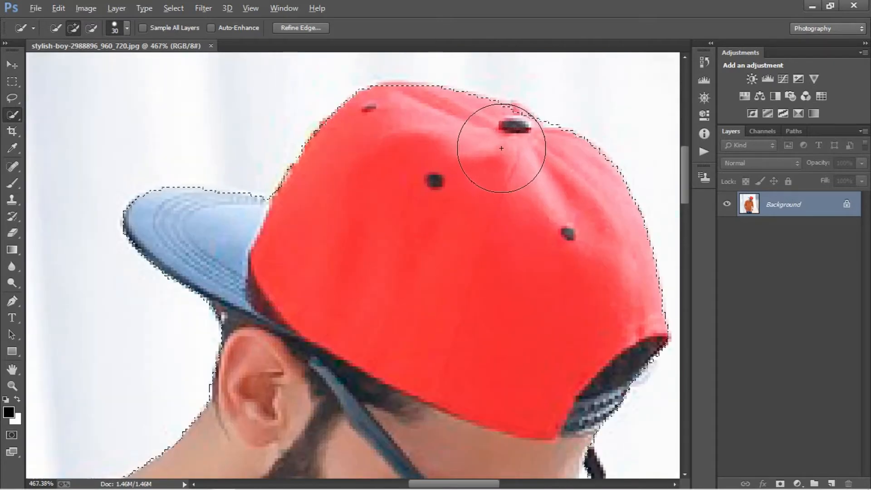
pyautogui.keyDown('alt'); pyautogui.click(501, 148); pyautogui.keyUp('alt')
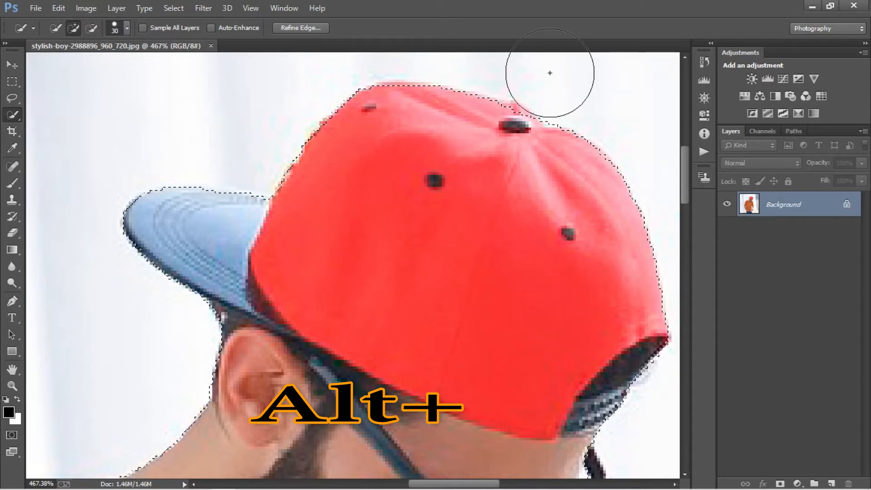
pyautogui.press('alt')
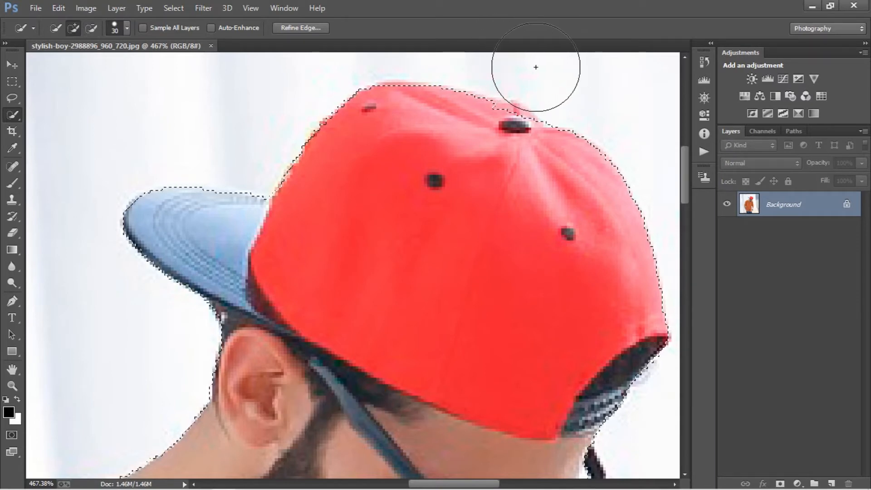
pyautogui.moveTo(488, 158); pyautogui.dragTo(503, 146)
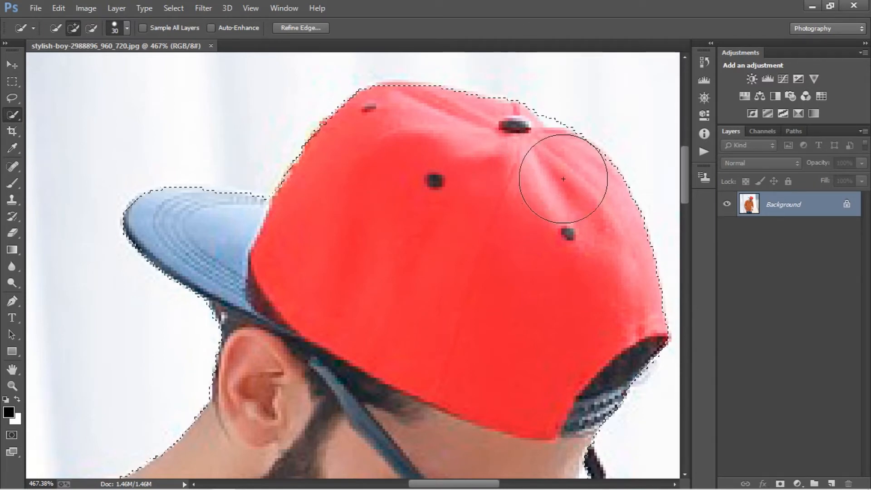
# - Rework the selection around the sunglasses and forehead so that the glasses' far temple arm is included
pyautogui.scroll(-2, 574, 218)
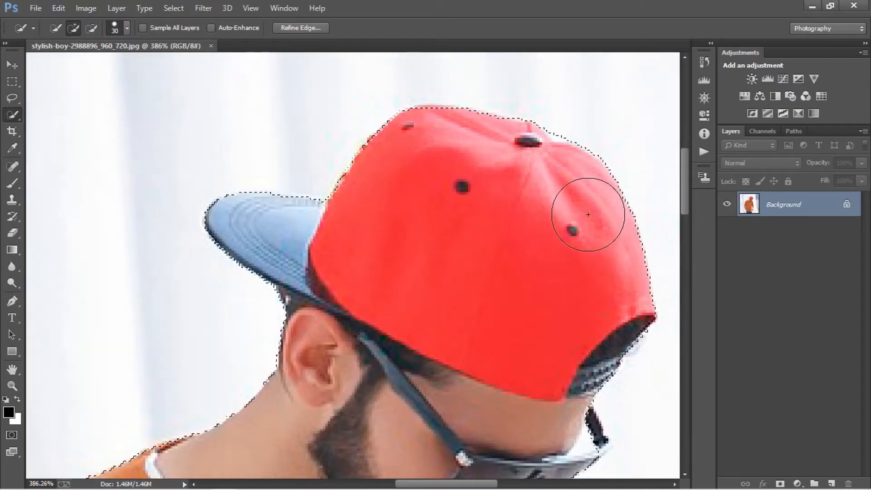
pyautogui.scroll(-7, 491, 270)
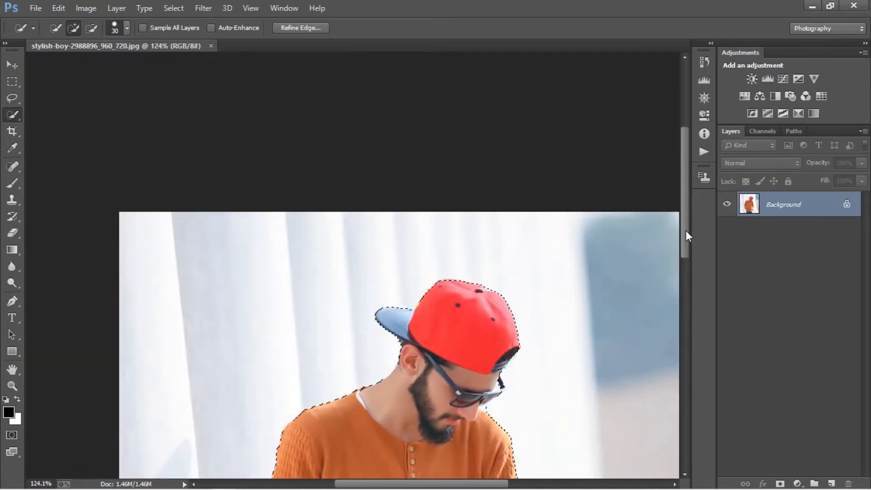
pyautogui.moveTo(686, 230); pyautogui.dragTo(692, 291)
pyautogui.scroll(4, 499, 190)
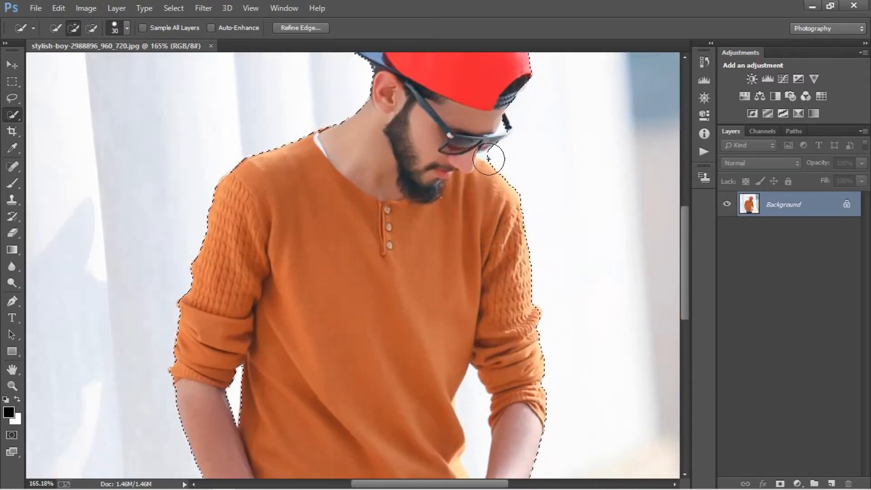
pyautogui.scroll(-4, 510, 174)
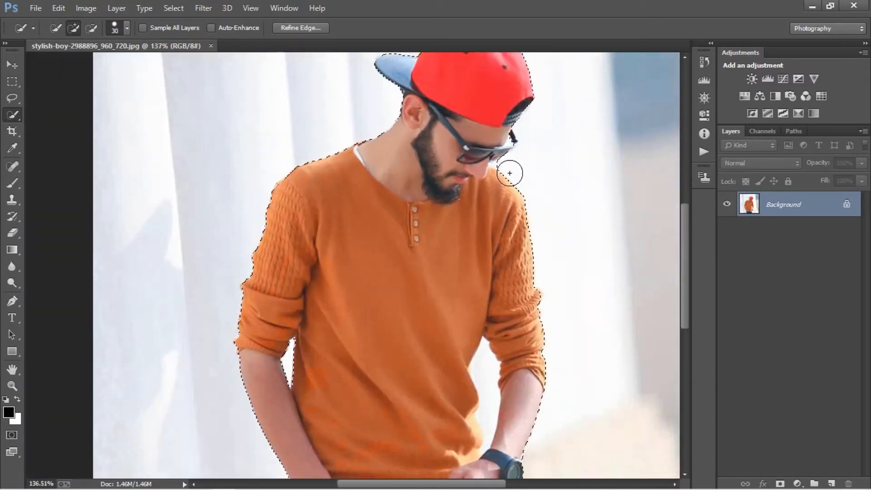
pyautogui.scroll(2, 522, 172)
pyautogui.scroll(8, 527, 171)
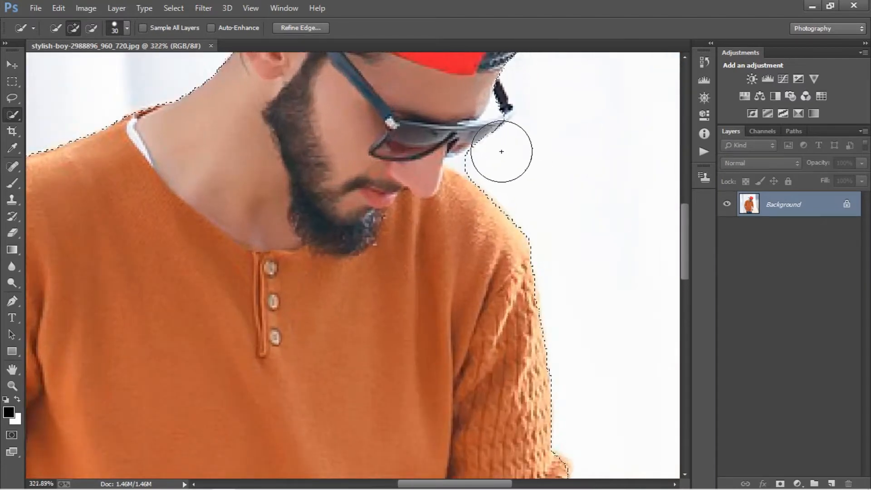
pyautogui.keyDown('alt'); pyautogui.click(478, 107); pyautogui.keyUp('alt')
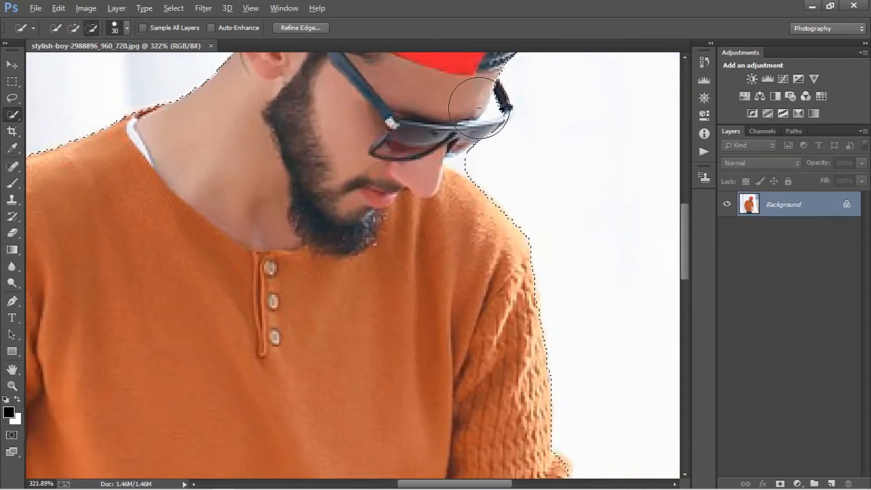
pyautogui.click(531, 93)
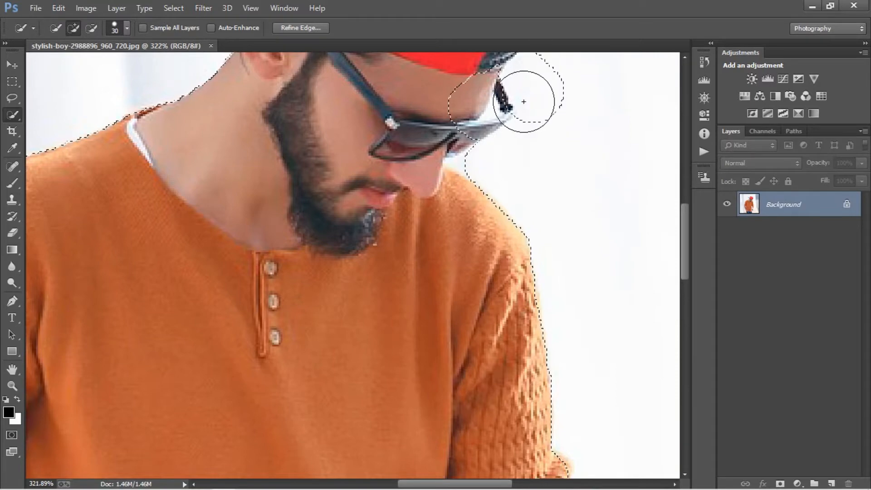
pyautogui.hotkey('ctrl', 'z')
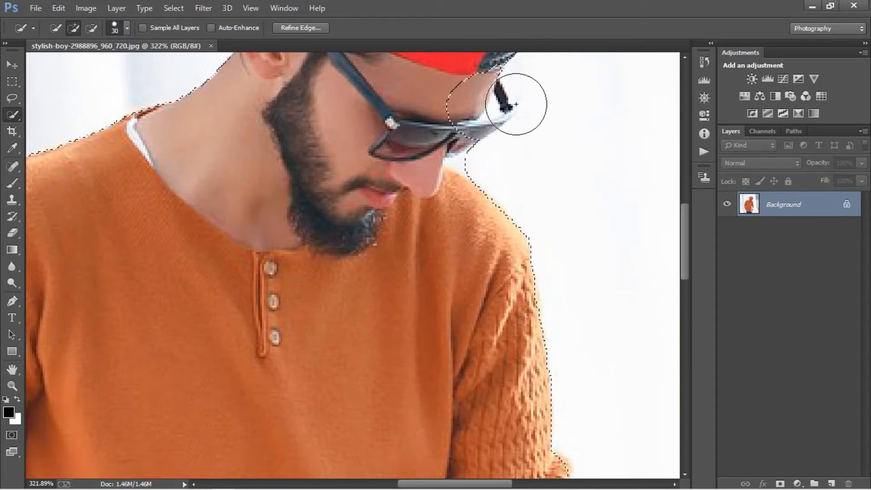
pyautogui.click(485, 109)
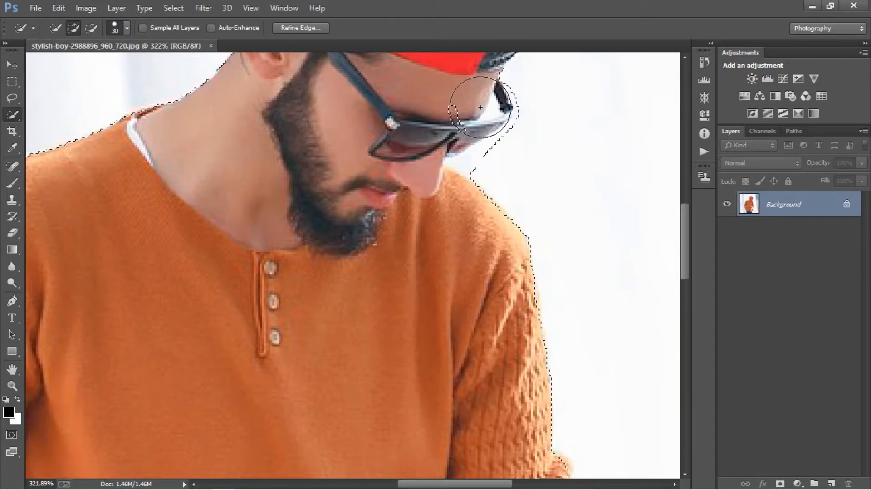
pyautogui.click(480, 111)
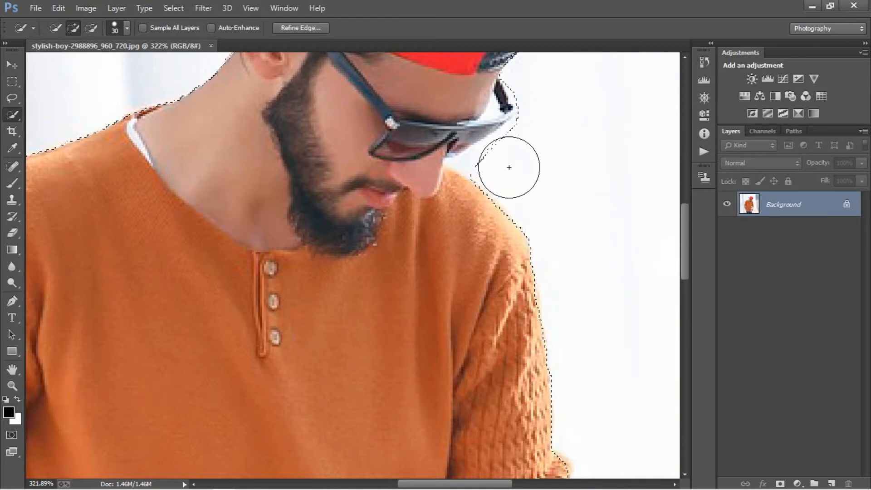
# - Examine the selection outline around the sunglasses, face, cap and shoulder
pyautogui.scroll(2, 502, 167)
pyautogui.scroll(-4, 524, 179)
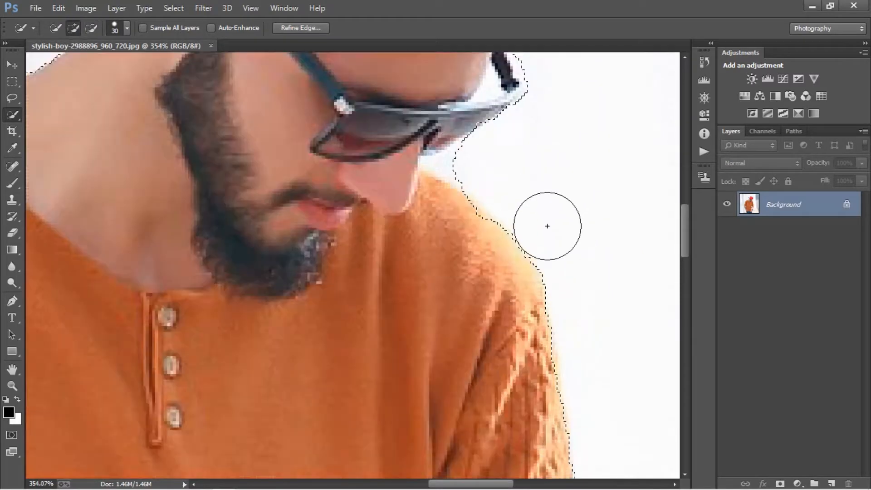
pyautogui.scroll(-2, 504, 245)
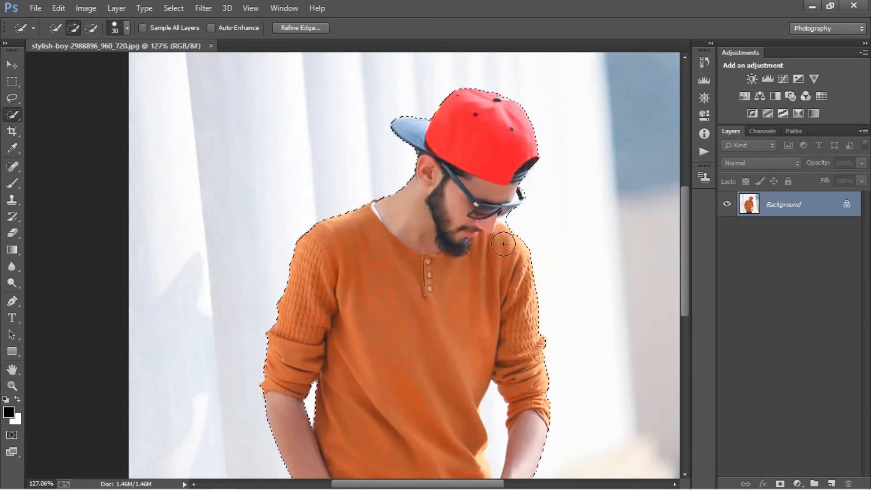
pyautogui.scroll(4, 501, 165)
pyautogui.scroll(1, 431, 173)
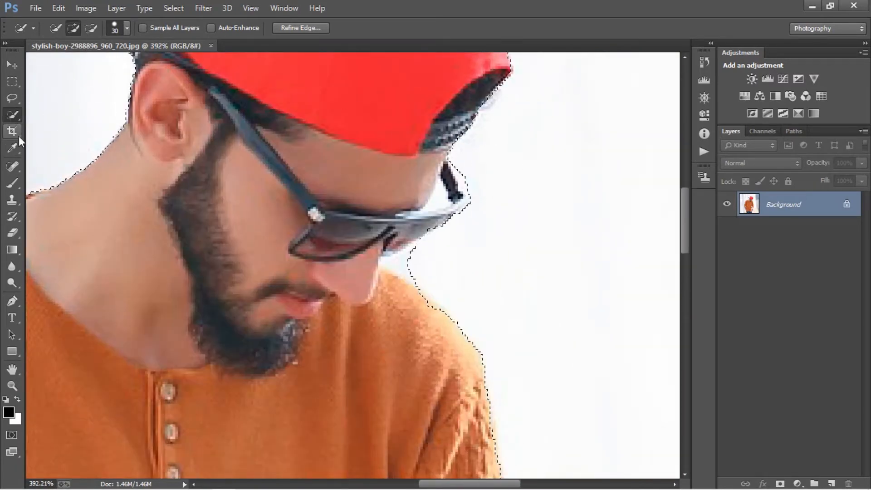
pyautogui.scroll(-5, 136, 145)
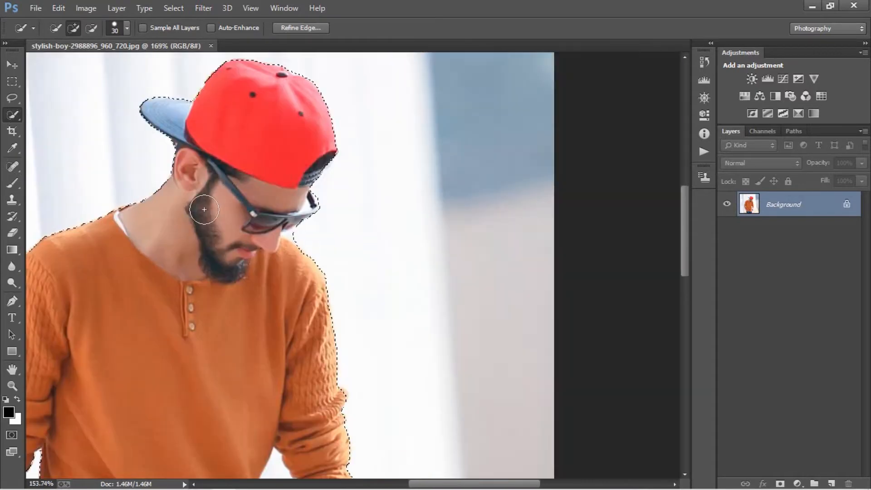
pyautogui.scroll(2, 204, 210)
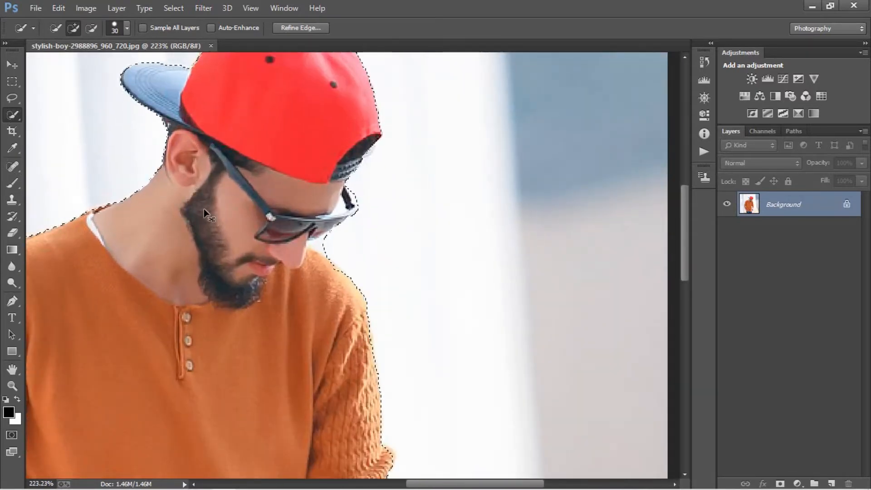
# - Add the missed strip along the back of the red cap to the selection with the Polygonal Lasso in add mode
pyautogui.scroll(-3, 204, 209)
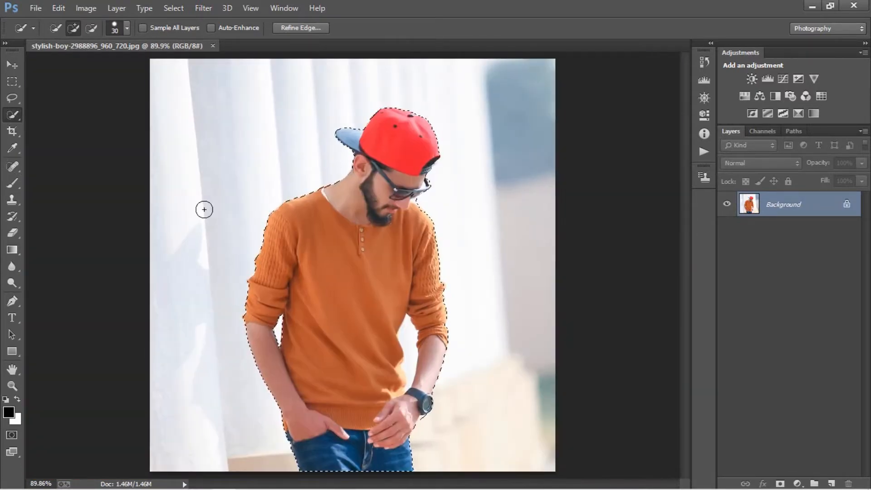
pyautogui.scroll(-1, 361, 329)
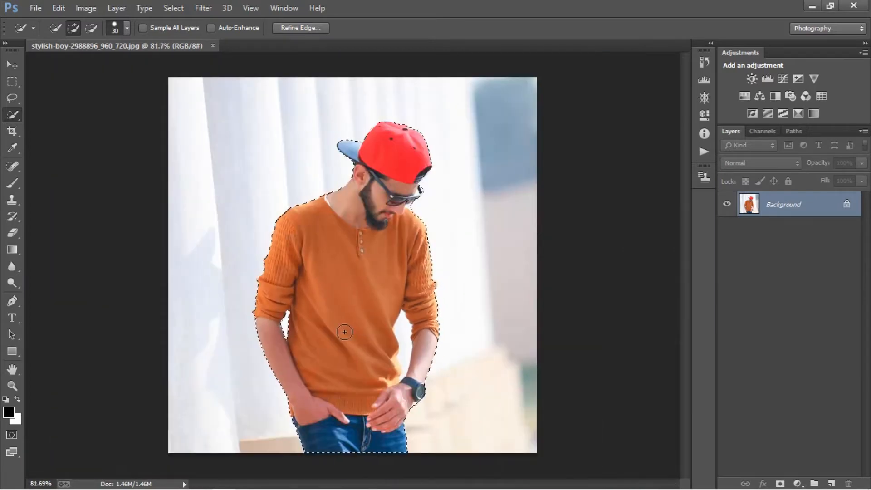
pyautogui.scroll(1, 362, 332)
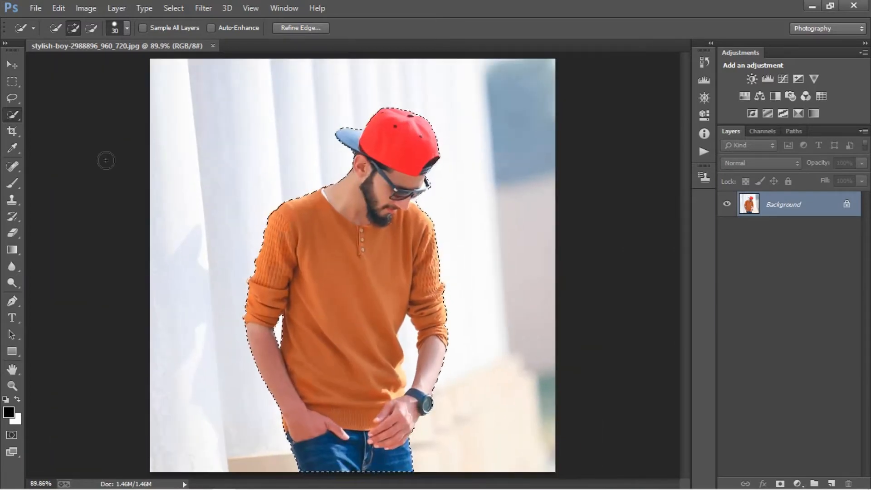
pyautogui.click(20, 98)
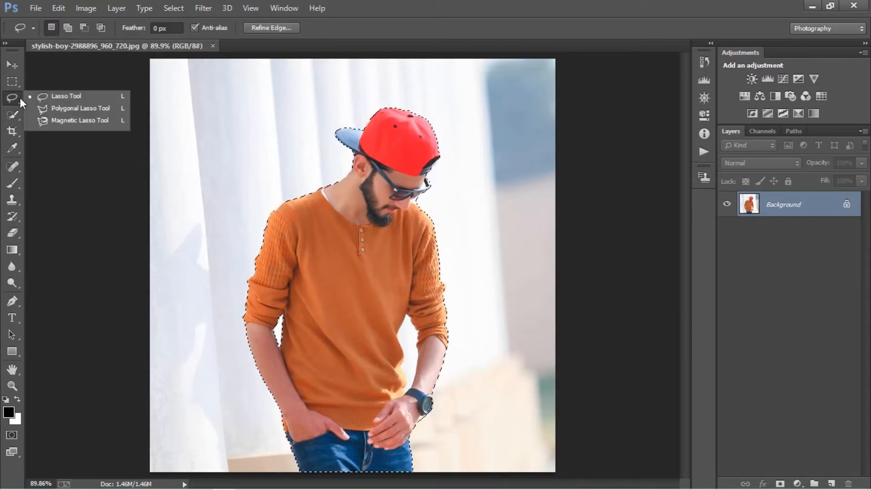
pyautogui.click(59, 107)
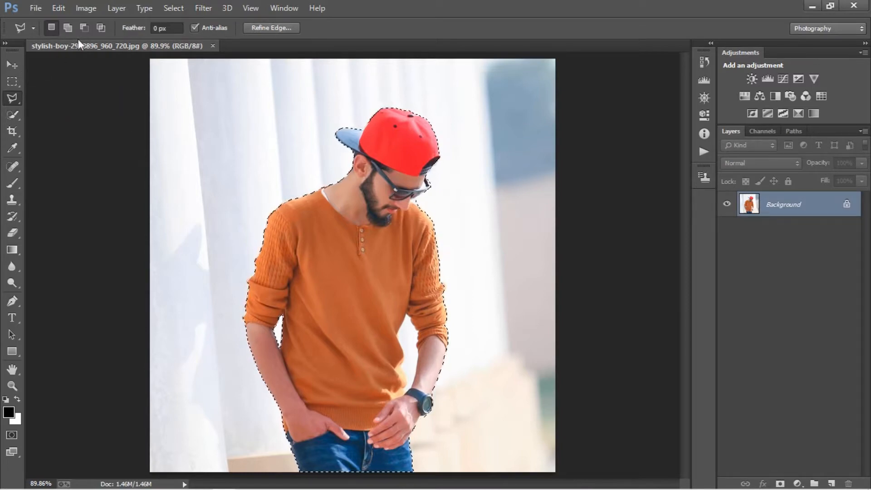
pyautogui.click(67, 27)
pyautogui.scroll(5, 434, 177)
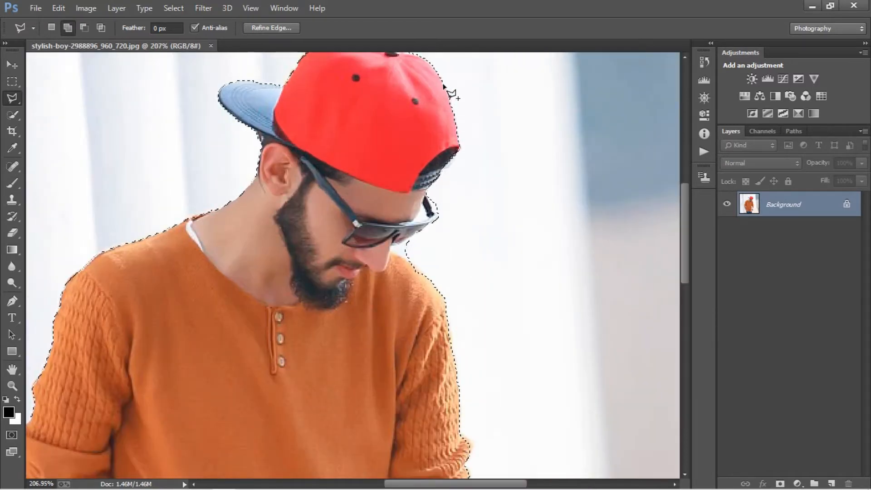
pyautogui.click(457, 116)
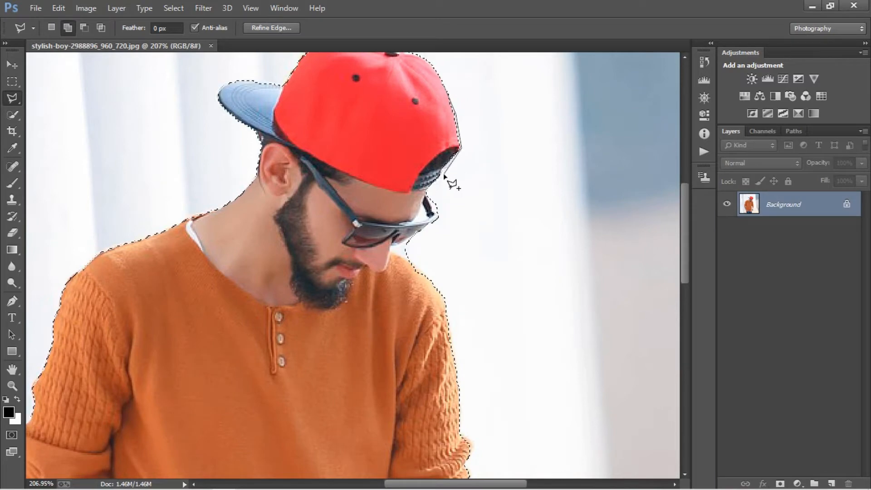
pyautogui.click(388, 131)
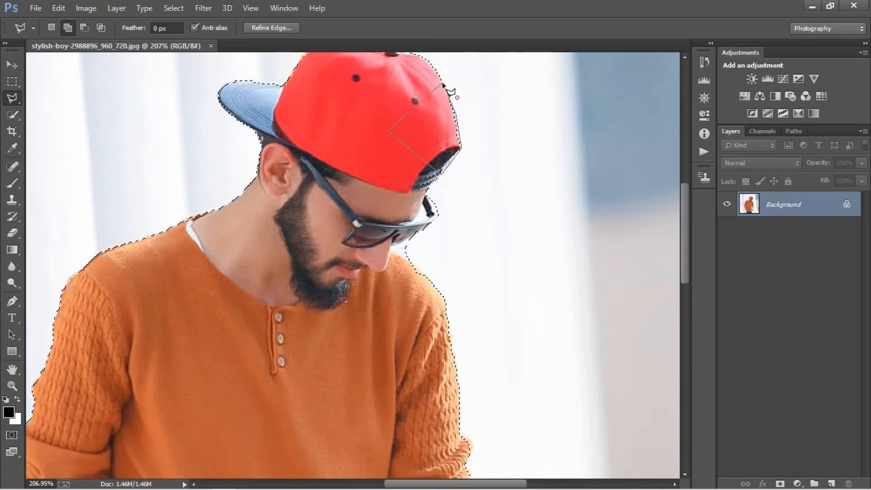
pyautogui.click(443, 84)
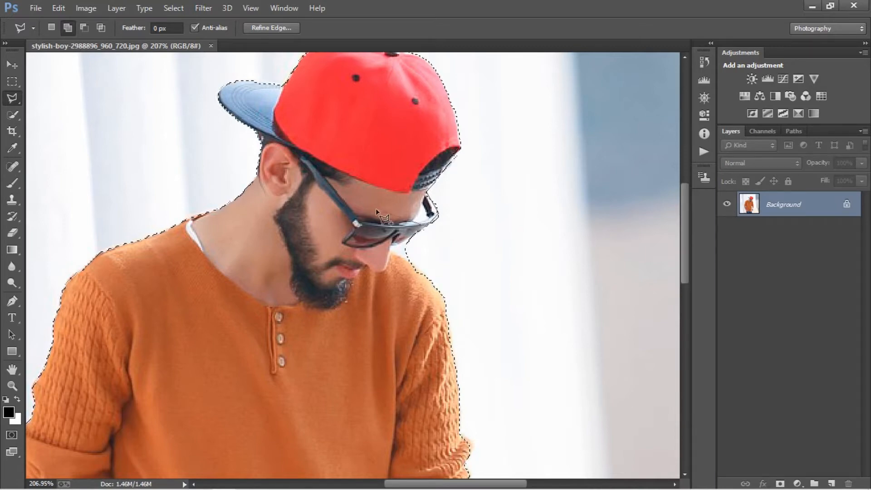
# - Add the area between the cap's rear opening and the far edge of the sunglasses to the selection
pyautogui.click(363, 182)
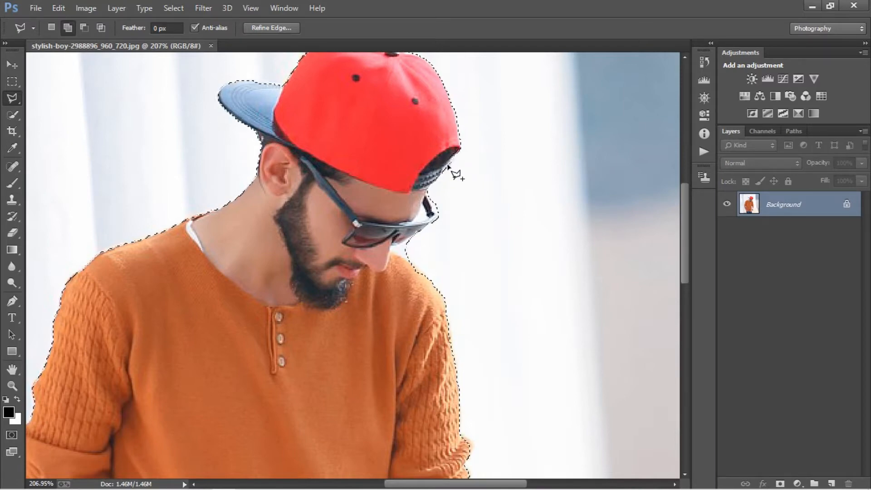
pyautogui.scroll(-2, 423, 213)
pyautogui.scroll(3, 426, 222)
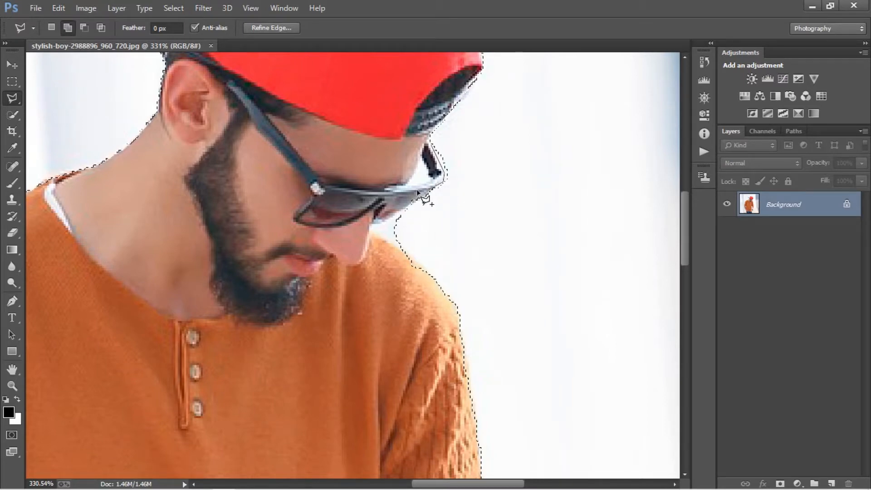
pyautogui.click(430, 146)
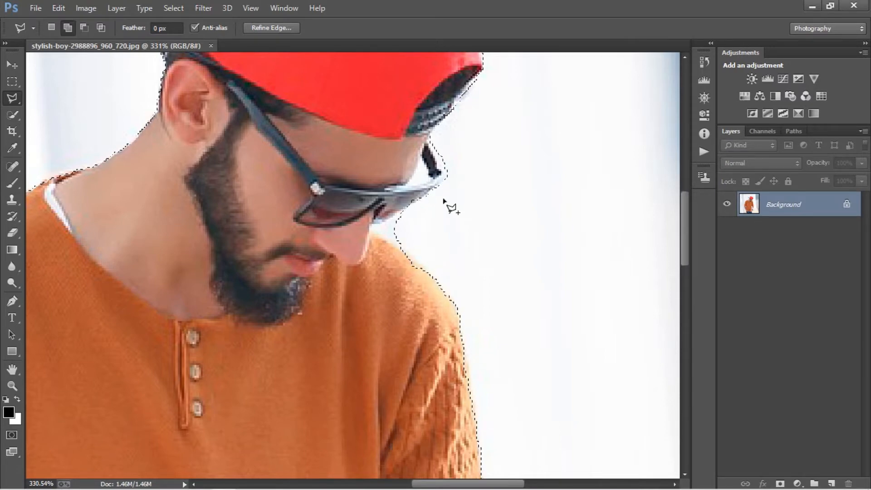
pyautogui.scroll(-1, 436, 207)
pyautogui.scroll(-1, 435, 205)
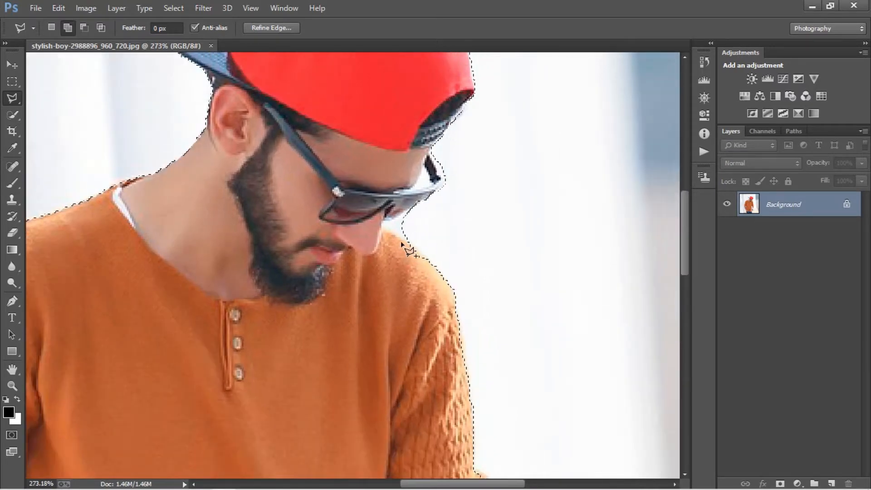
# - Add the sweater's shoulder edge just below the sunglasses to the selection with a polygon outline
pyautogui.click(403, 218)
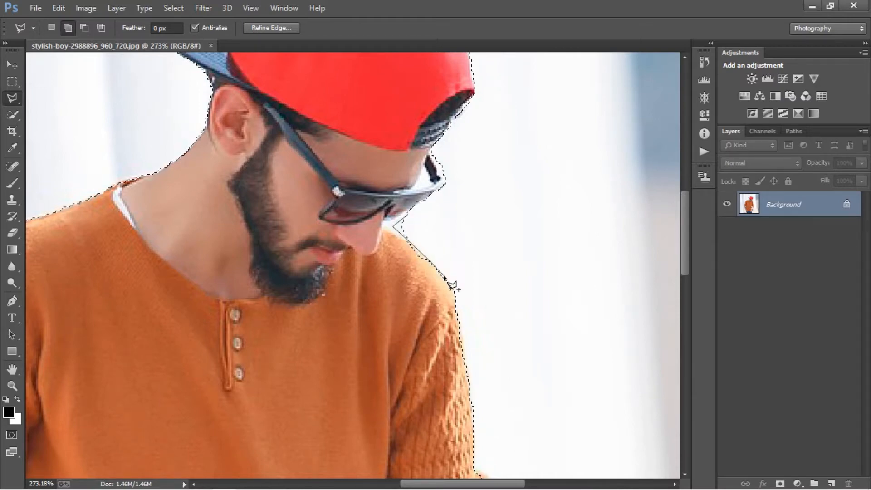
pyautogui.click(336, 274)
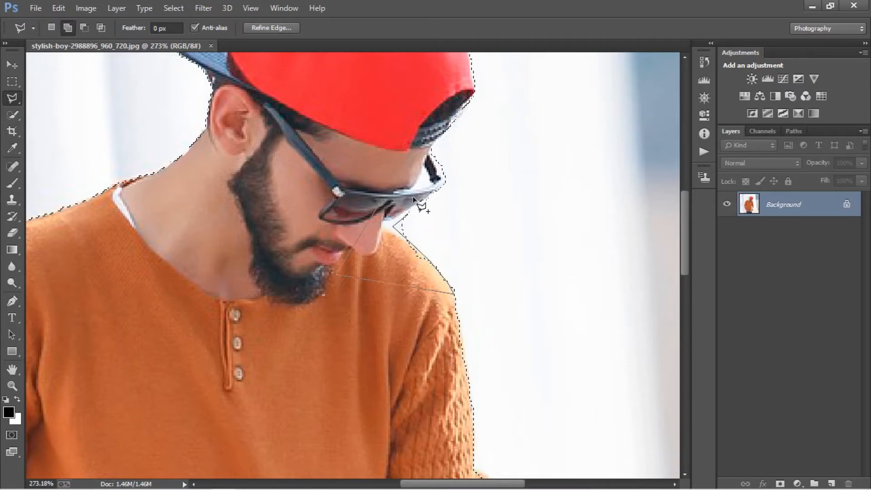
pyautogui.click(409, 217)
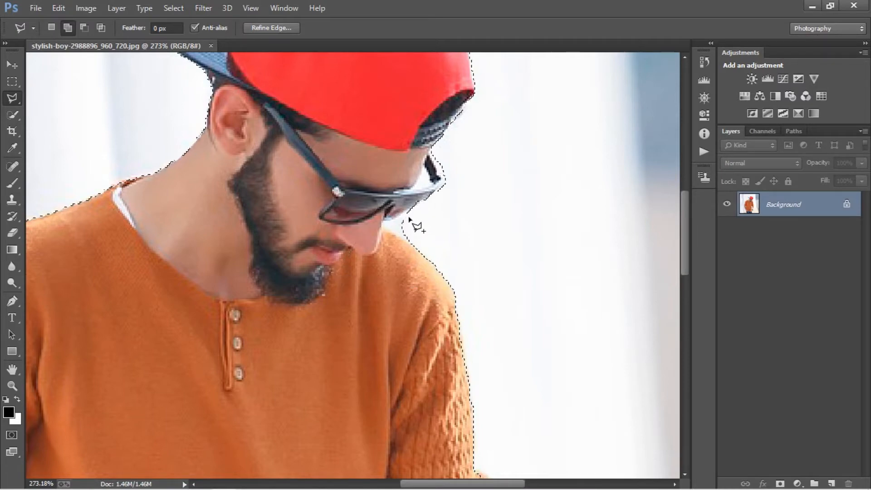
# - Add the outer edge of the upper sleeve below that shoulder to the selection
pyautogui.click(453, 290)
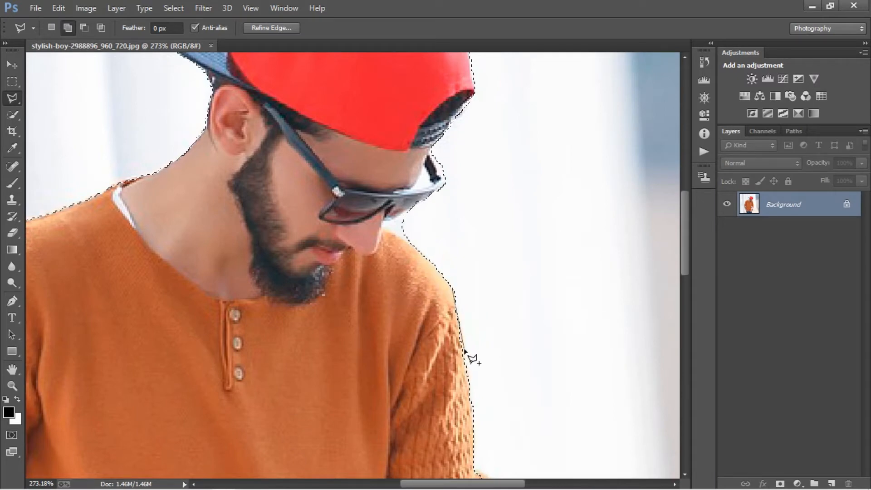
pyautogui.click(474, 408)
pyautogui.click(376, 397)
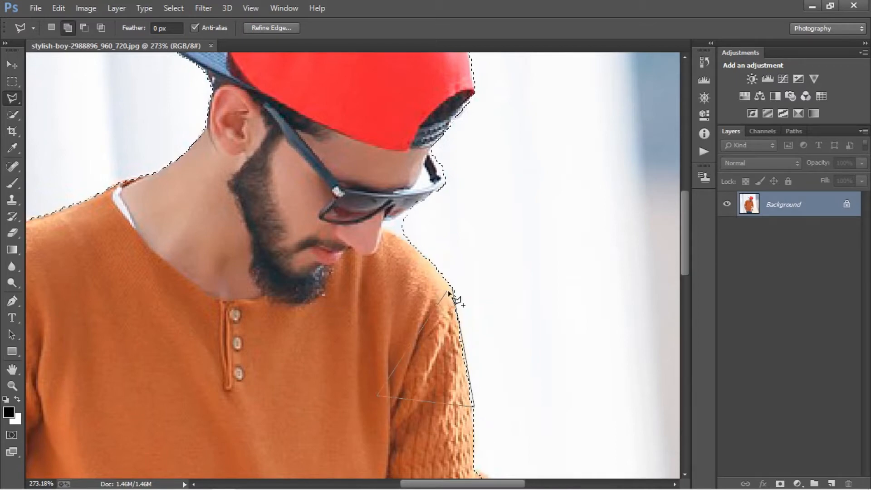
pyautogui.click(453, 290)
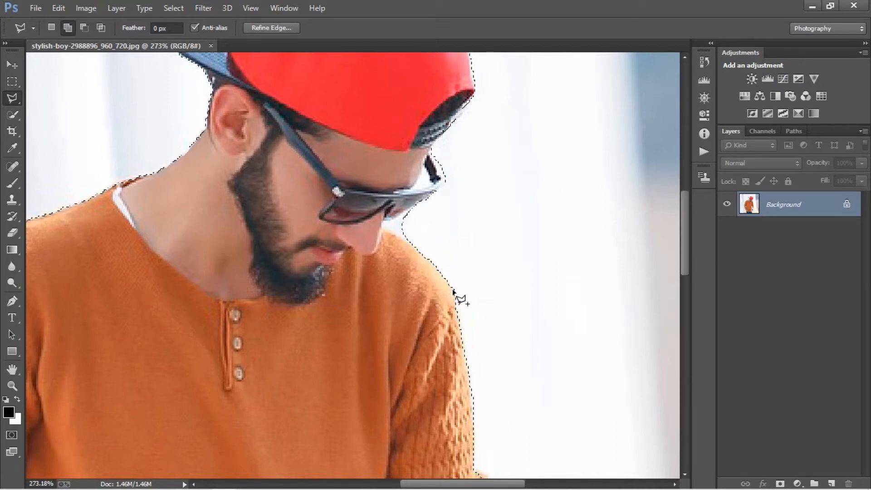
# - Preview the selected man in Refine Edge with the Overlay view and accept the selection
pyautogui.scroll(-5, 455, 295)
pyautogui.scroll(-4, 338, 228)
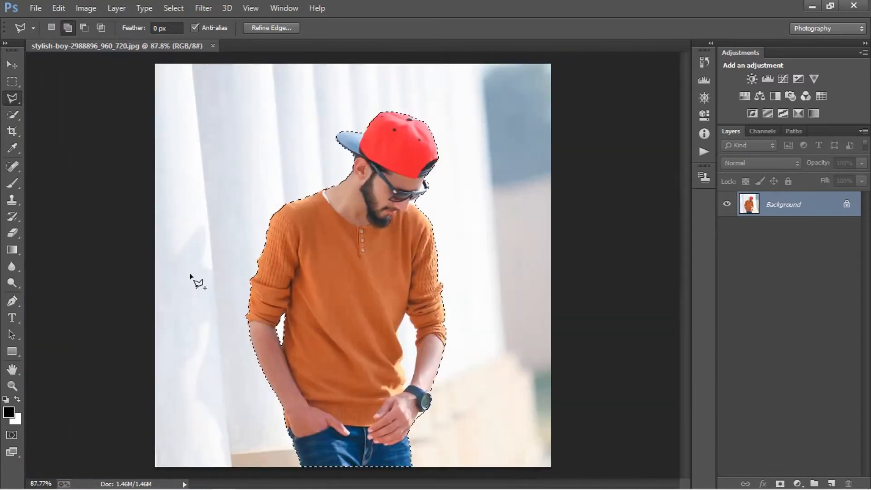
pyautogui.scroll(2, 339, 236)
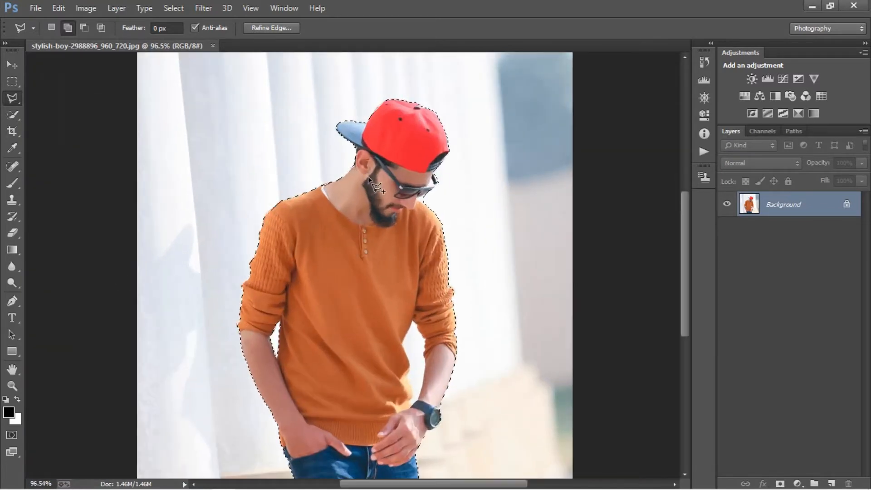
pyautogui.click(258, 28)
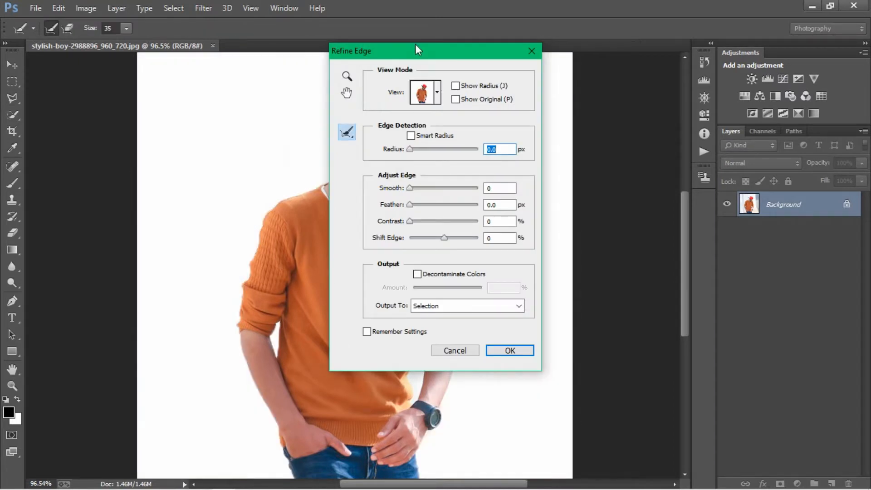
pyautogui.moveTo(425, 49); pyautogui.dragTo(576, 48)
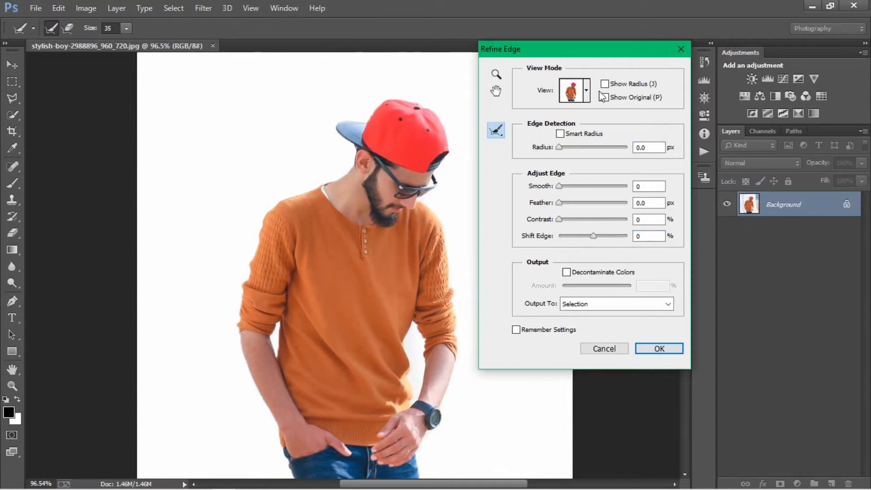
pyautogui.click(678, 49)
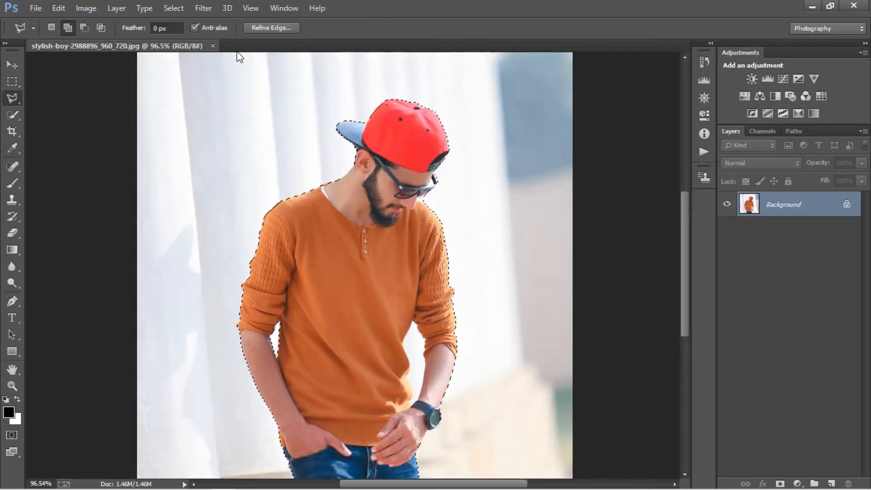
pyautogui.click(272, 28)
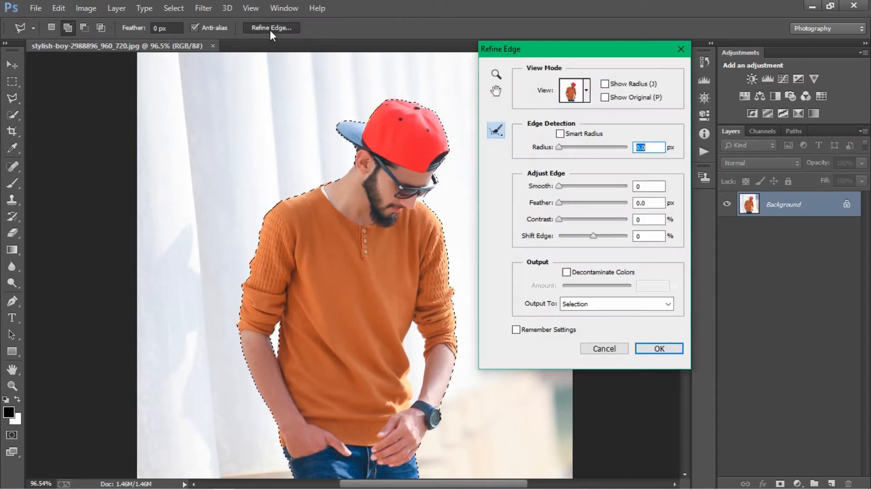
pyautogui.click(586, 93)
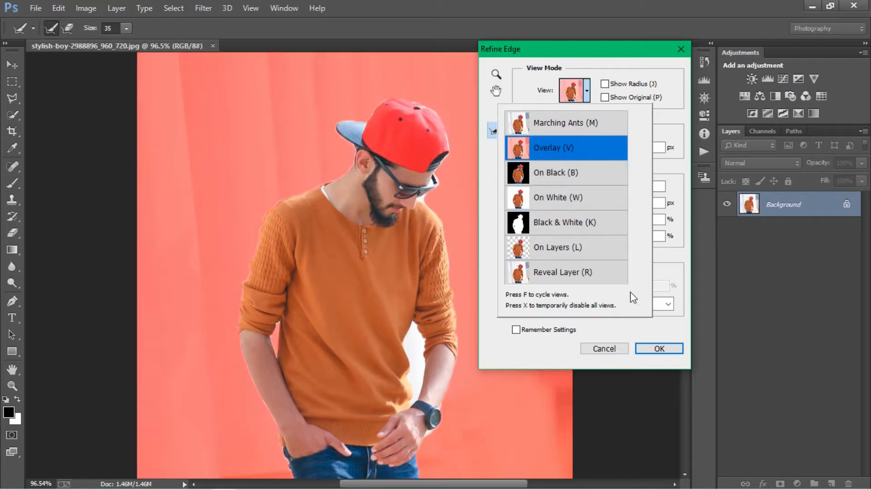
pyautogui.click(659, 348)
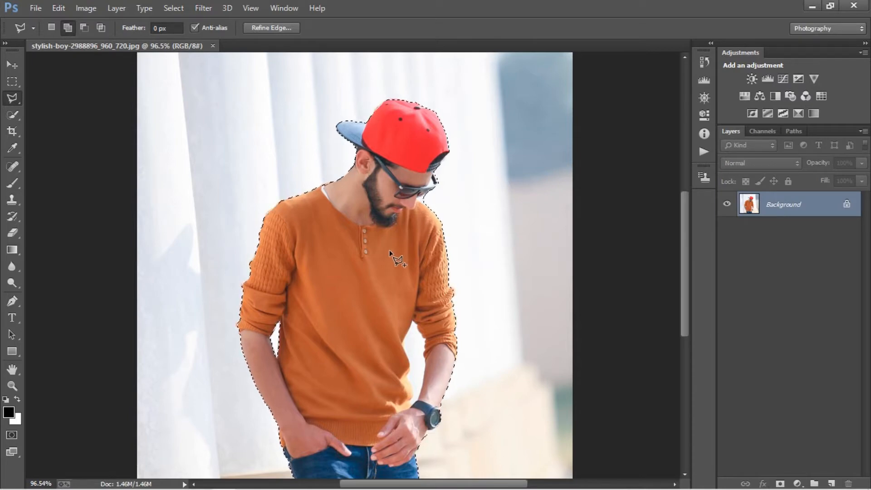
# - Switch to the Move tool and copy the selected man from the Background onto a new layer
pyautogui.press('alt')
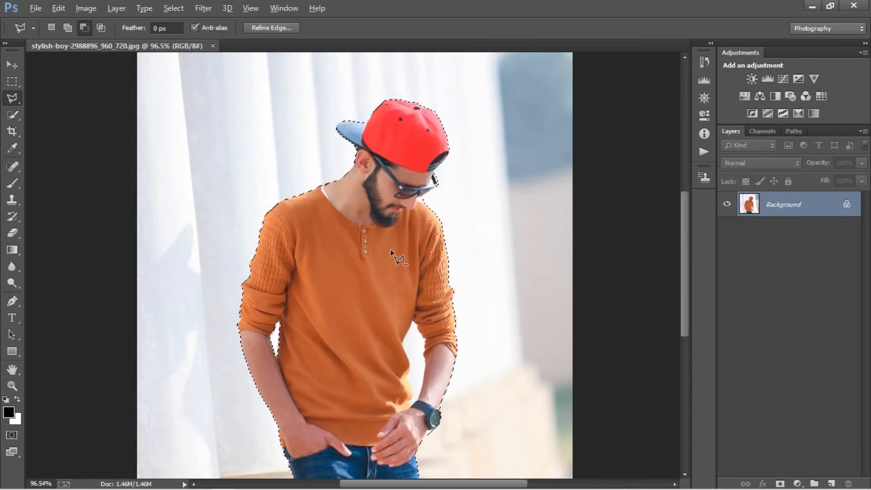
pyautogui.press('v')
pyautogui.hotkey('ctrl', '0')
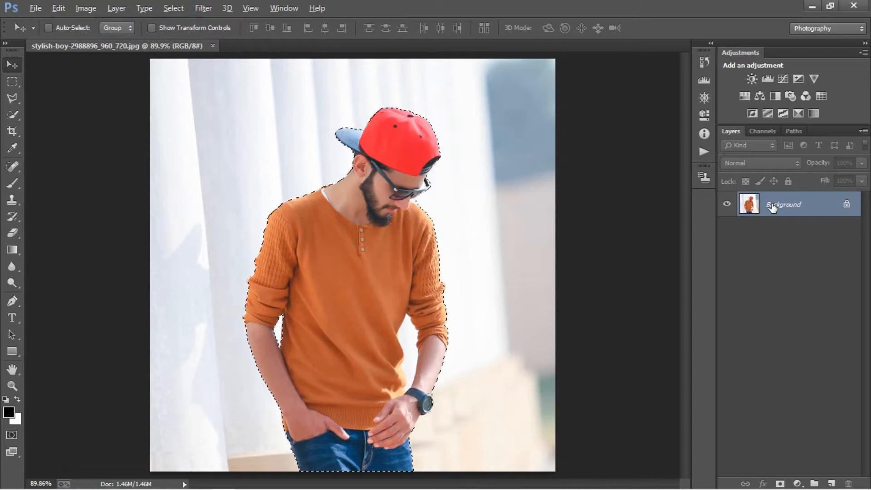
pyautogui.hotkey('ctrl', 'j')
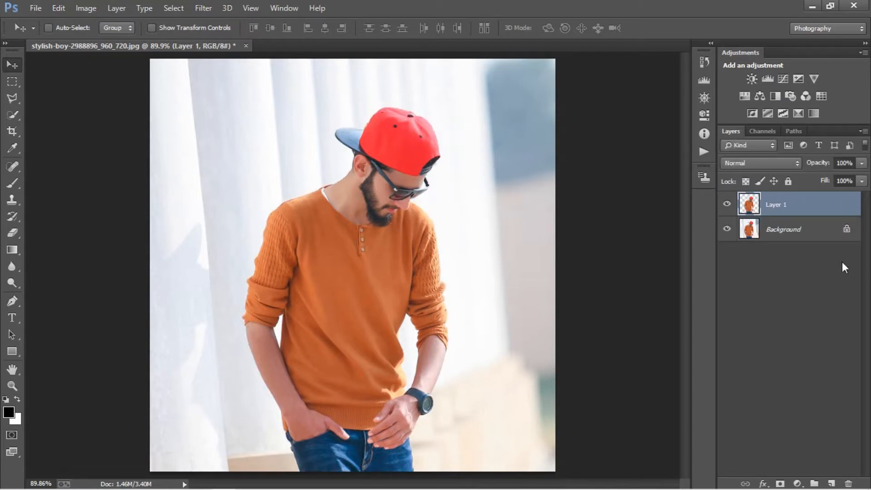
# - Hide the Background layer and move the cut-out man on Layer 1 slightly down and to the right
pyautogui.click(792, 236)
pyautogui.click(782, 212)
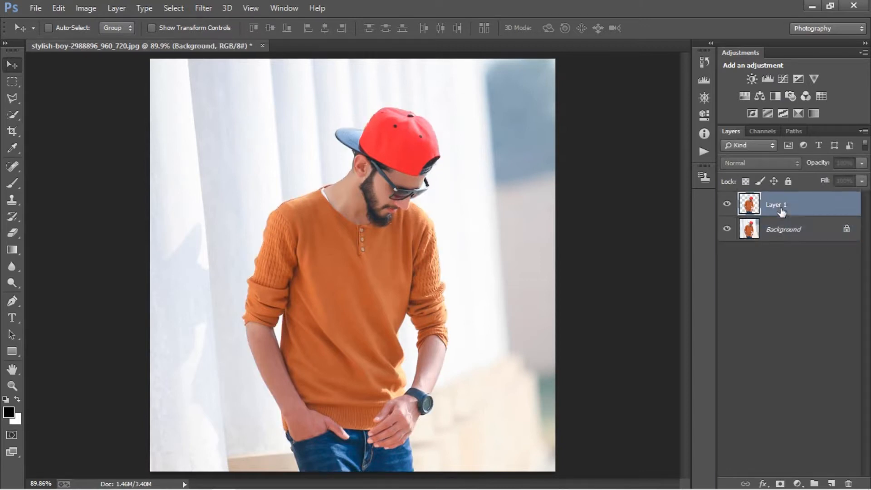
pyautogui.click(783, 229)
pyautogui.click(785, 210)
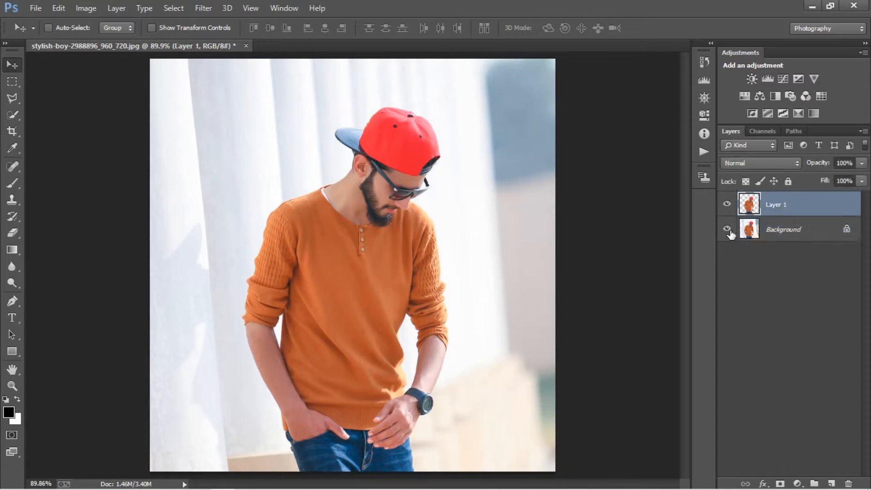
pyautogui.click(728, 230)
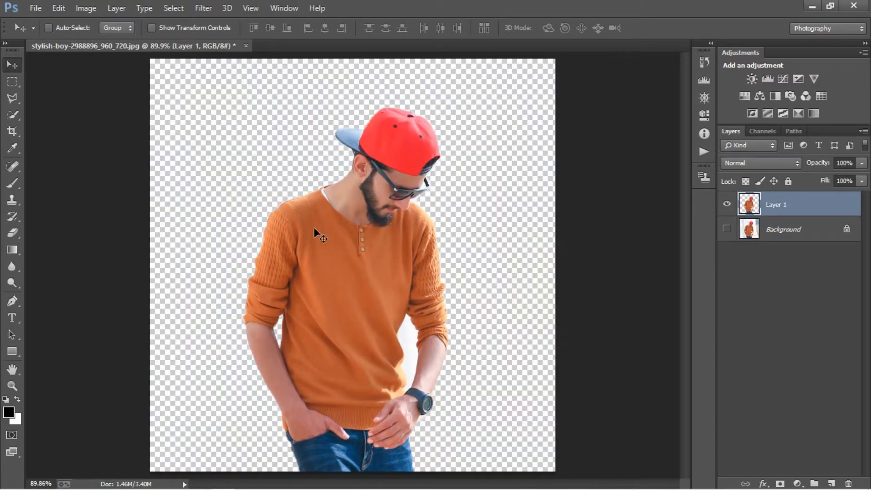
pyautogui.moveTo(347, 285); pyautogui.dragTo(369, 309)
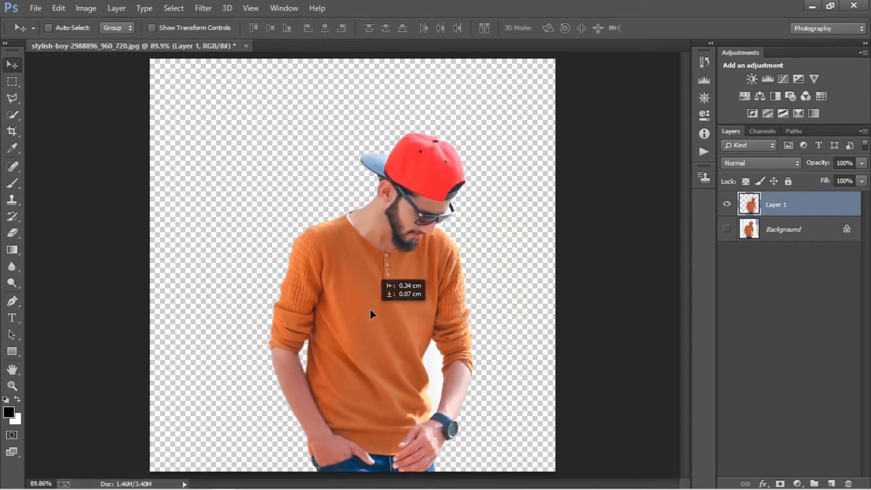
pyautogui.rightClick(405, 260)
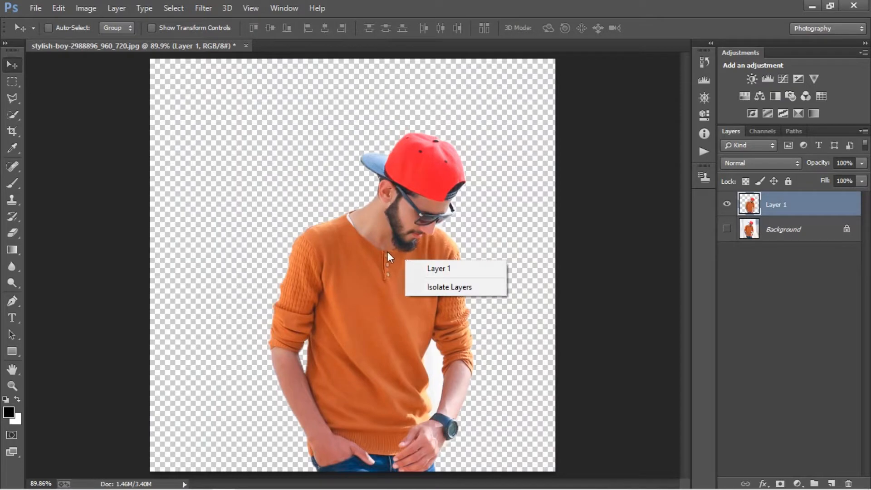
# - Flip the cut-out man on Layer 1 horizontally with Free Transform and move him up until his jeans meet the canvas bottom
pyautogui.click(388, 253)
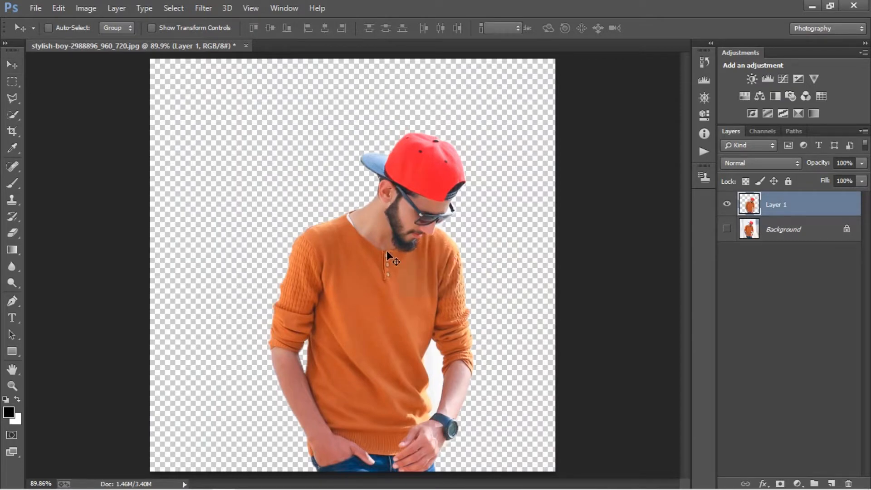
pyautogui.hotkey('ctrl', 't')
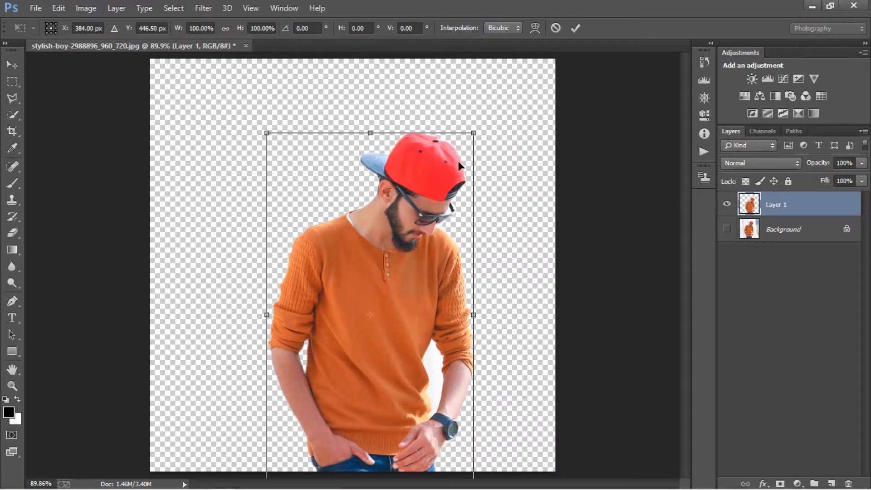
pyautogui.rightClick(433, 186)
pyautogui.click(467, 379)
pyautogui.moveTo(334, 323); pyautogui.dragTo(342, 296)
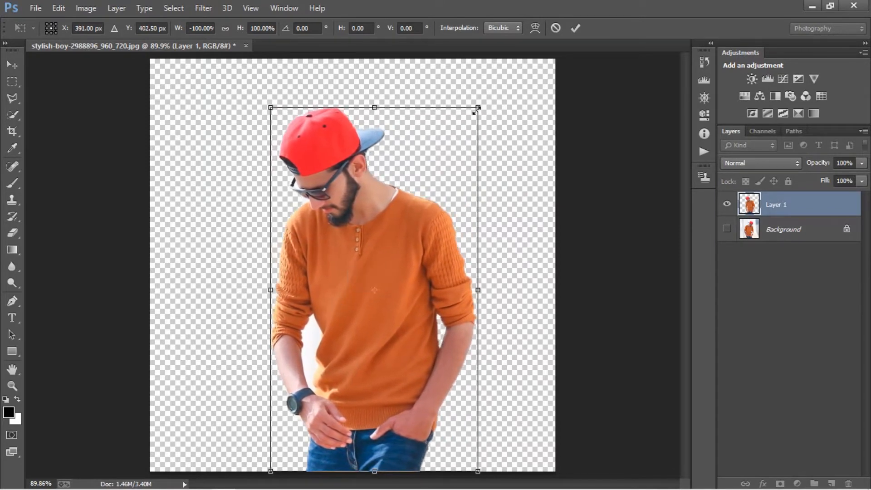
# - Scale the flipped man to about 107% width and 98% height, shift him slightly down and left, and apply the transform
pyautogui.moveTo(477, 109); pyautogui.dragTo(488, 109)
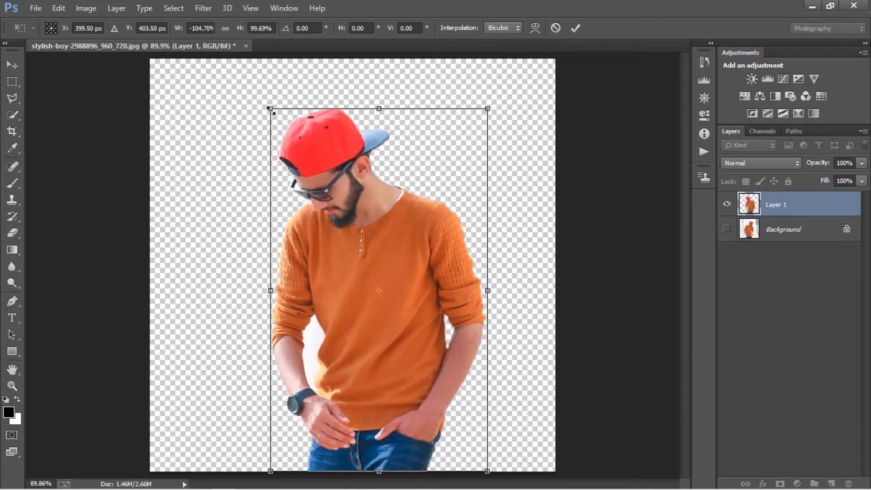
pyautogui.moveTo(272, 111); pyautogui.dragTo(267, 111)
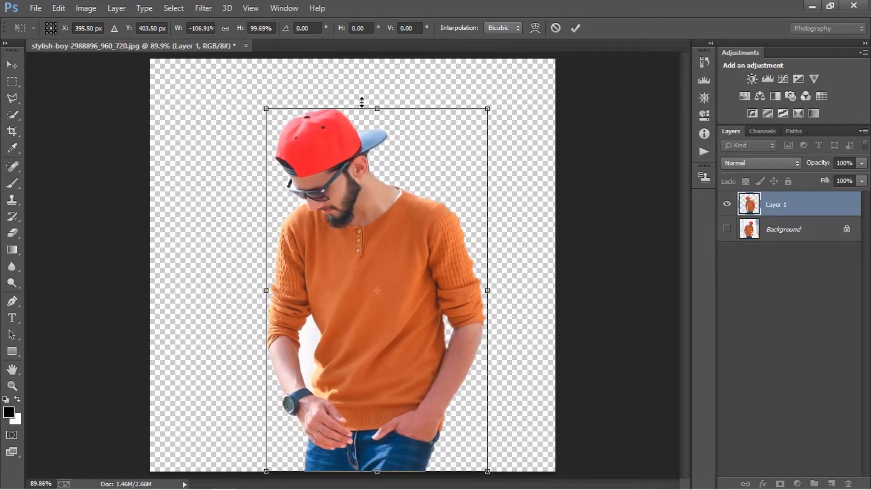
pyautogui.moveTo(373, 101); pyautogui.dragTo(373, 108)
pyautogui.moveTo(347, 228); pyautogui.dragTo(314, 240)
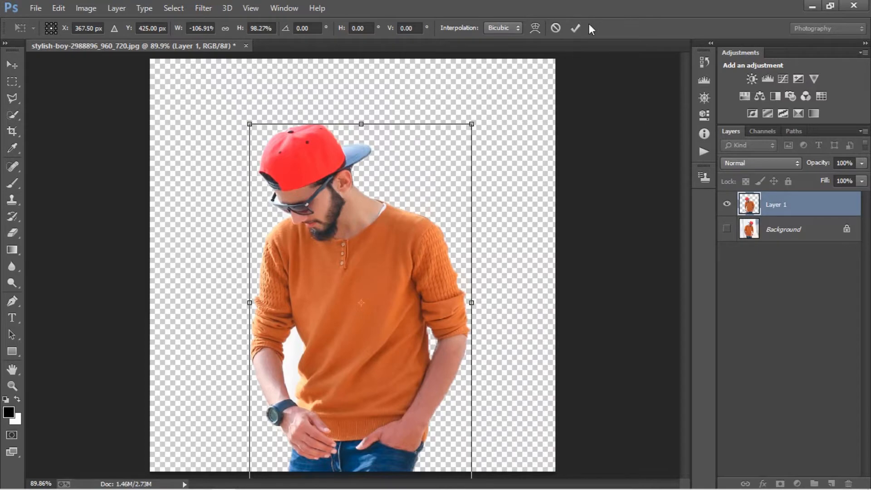
pyautogui.click(577, 29)
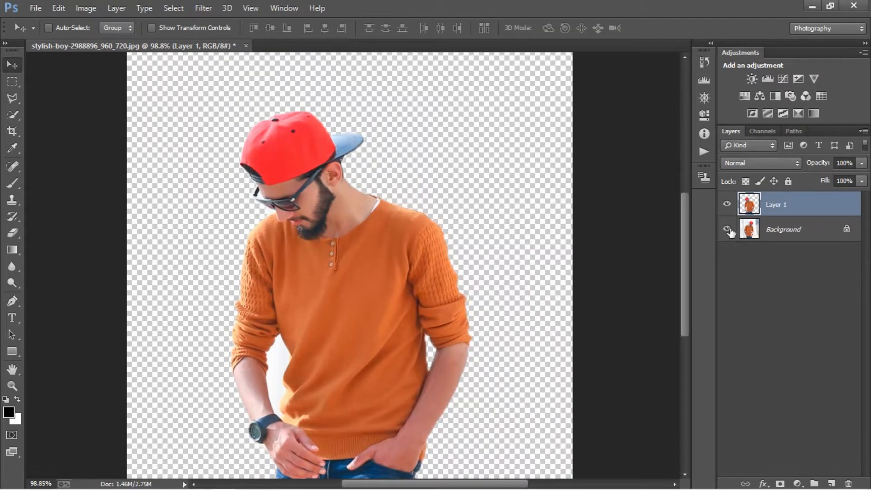
# - Duplicate Layer 1 as Layer 1 copy, keeping the Background layer hidden
pyautogui.click(727, 229)
pyautogui.rightClick(773, 198)
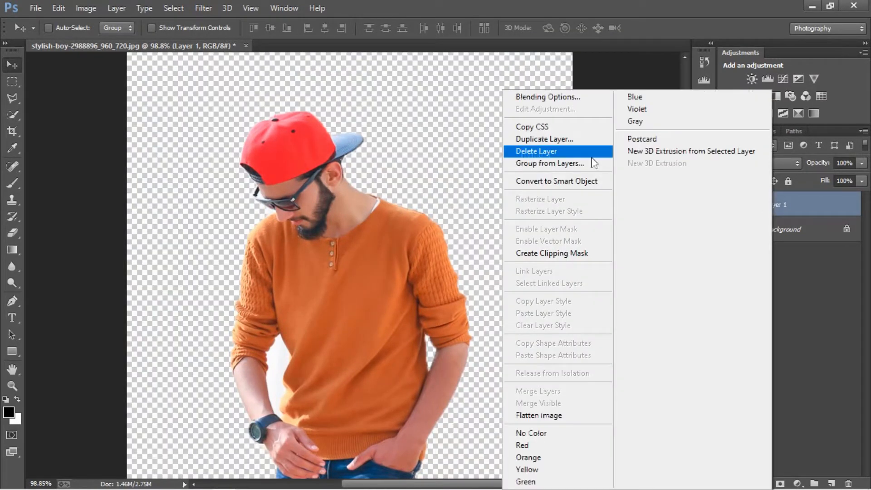
pyautogui.click(559, 139)
pyautogui.click(558, 141)
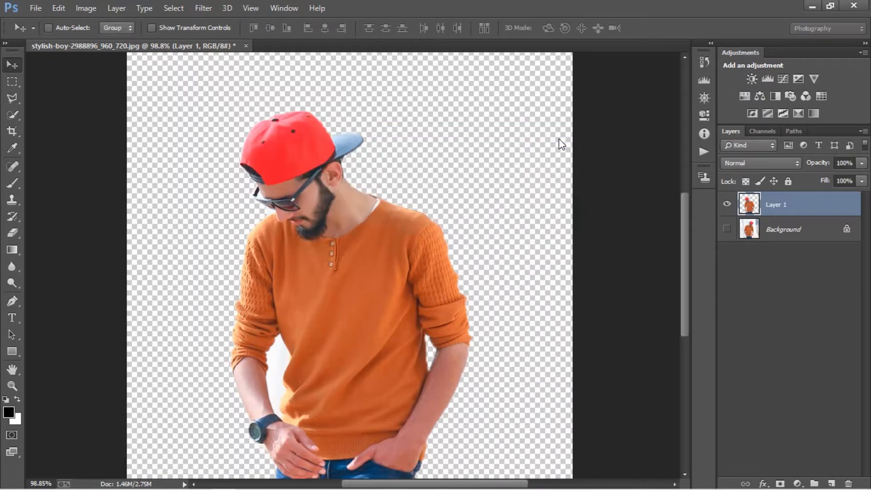
# - Open the original Layer 1 in the Liquify filter with Advanced Mode enabled
pyautogui.click(781, 227)
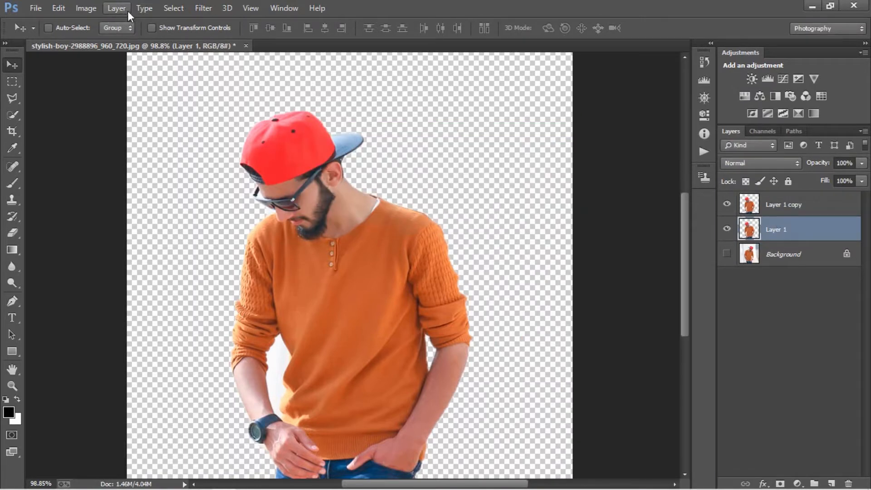
pyautogui.click(202, 9)
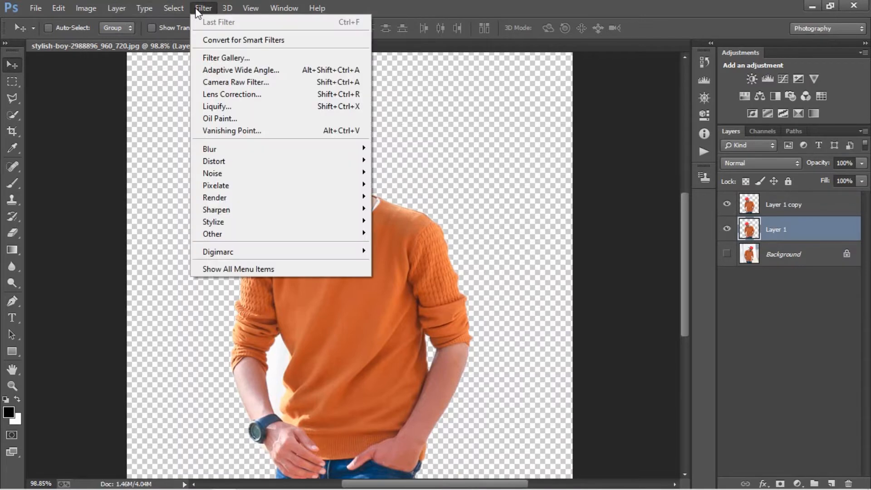
pyautogui.click(208, 107)
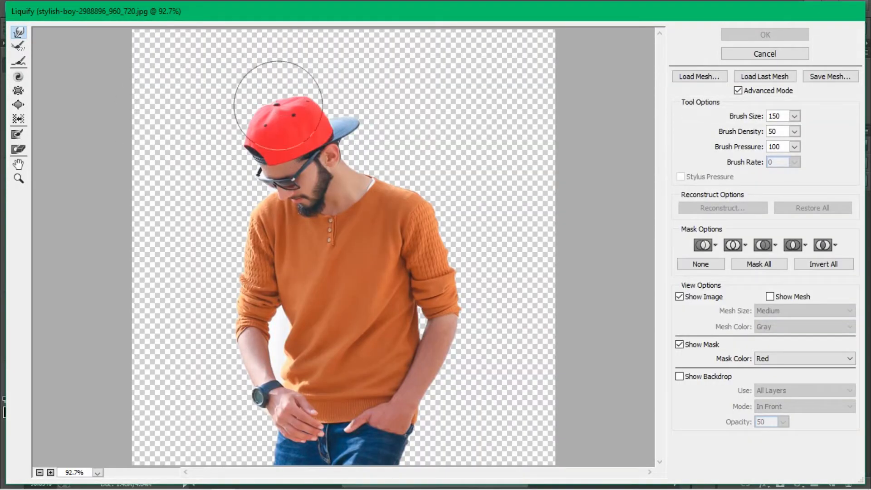
pyautogui.click(752, 94)
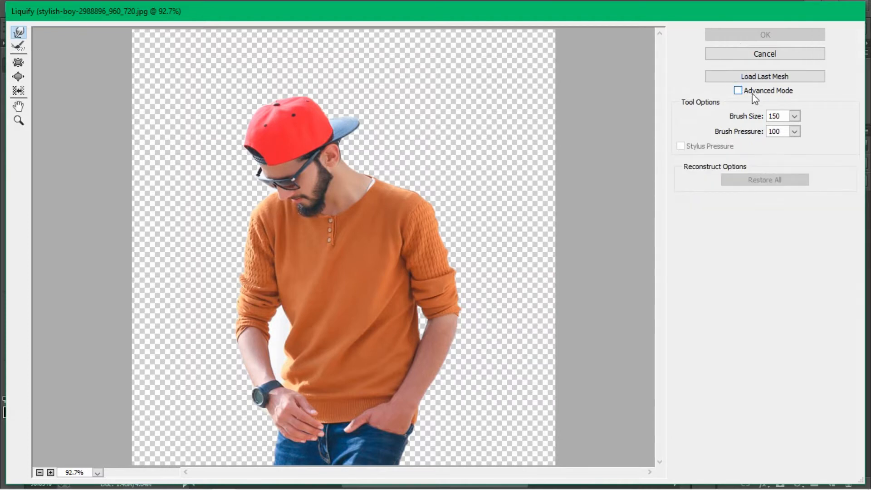
pyautogui.click(753, 94)
pyautogui.click(752, 94)
pyautogui.click(752, 94)
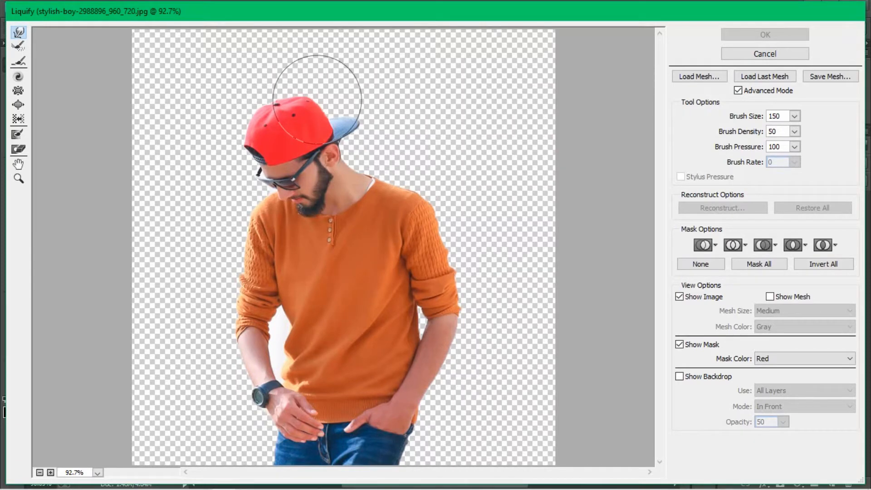
# - Set the Liquify brush size to 161 and warp the cap and back of the head toward the upper-right canvas corner
pyautogui.click(794, 115)
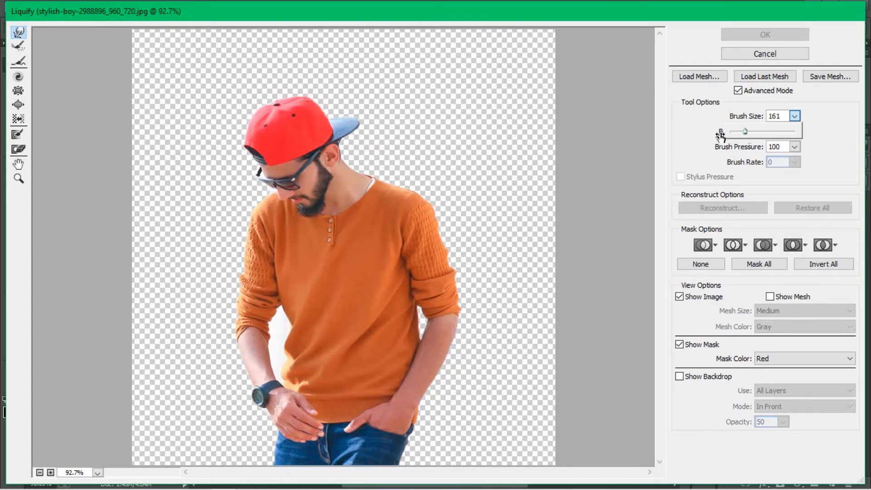
pyautogui.click(321, 102)
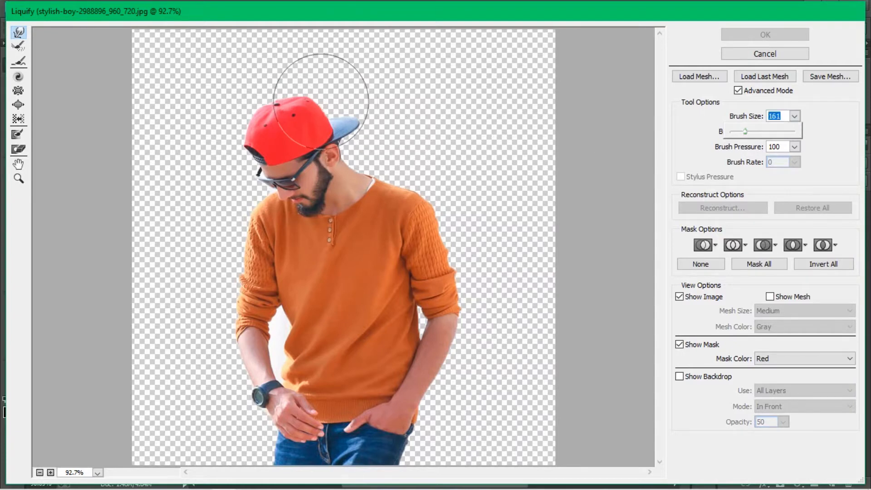
pyautogui.click(321, 101)
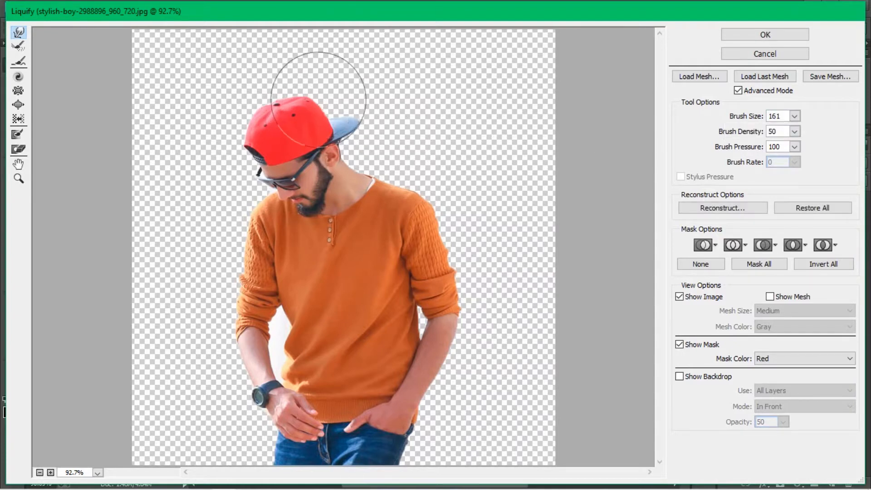
pyautogui.moveTo(325, 98)
pyautogui.mouseDown()
pyautogui.moveTo(307, 77)
pyautogui.moveTo(365, 59)
pyautogui.moveTo(422, 56)
pyautogui.mouseUp()
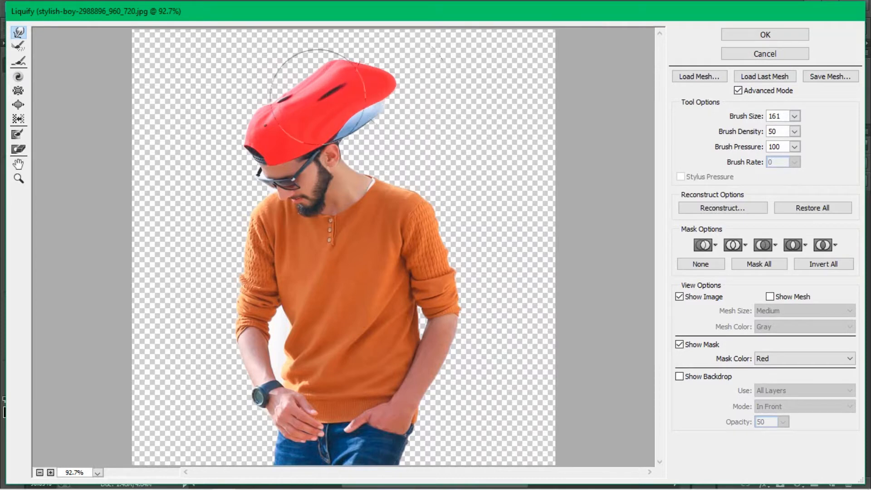
pyautogui.moveTo(288, 68)
pyautogui.mouseDown()
pyautogui.moveTo(321, 39)
pyautogui.moveTo(363, 32)
pyautogui.moveTo(359, 18)
pyautogui.moveTo(368, 21)
pyautogui.mouseUp()
pyautogui.moveTo(335, 69)
pyautogui.mouseDown()
pyautogui.moveTo(404, 50)
pyautogui.moveTo(454, 50)
pyautogui.mouseUp()
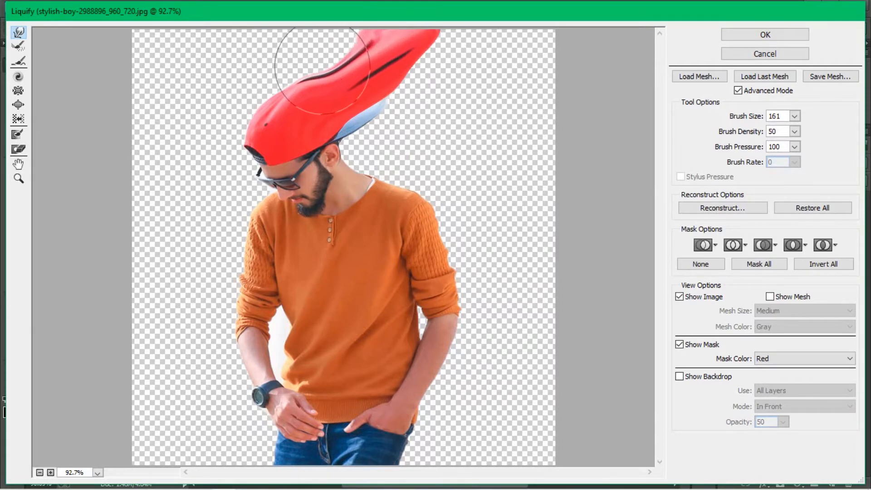
pyautogui.moveTo(322, 68)
pyautogui.mouseDown()
pyautogui.moveTo(395, 1)
pyautogui.moveTo(422, 2)
pyautogui.mouseUp()
pyautogui.moveTo(391, 57)
pyautogui.mouseDown()
pyautogui.moveTo(399, 39)
pyautogui.moveTo(509, 13)
pyautogui.mouseUp()
pyautogui.moveTo(341, 106)
pyautogui.mouseDown()
pyautogui.moveTo(452, 77)
pyautogui.moveTo(341, 111)
pyautogui.moveTo(396, 110)
pyautogui.moveTo(359, 130)
pyautogui.moveTo(348, 149)
pyautogui.moveTo(395, 131)
pyautogui.moveTo(357, 156)
pyautogui.moveTo(415, 120)
pyautogui.moveTo(393, 149)
pyautogui.moveTo(420, 141)
pyautogui.moveTo(398, 140)
pyautogui.moveTo(422, 118)
pyautogui.moveTo(479, 93)
pyautogui.moveTo(389, 134)
pyautogui.moveTo(508, 67)
pyautogui.moveTo(447, 96)
pyautogui.moveTo(537, 25)
pyautogui.moveTo(572, 28)
pyautogui.mouseUp()
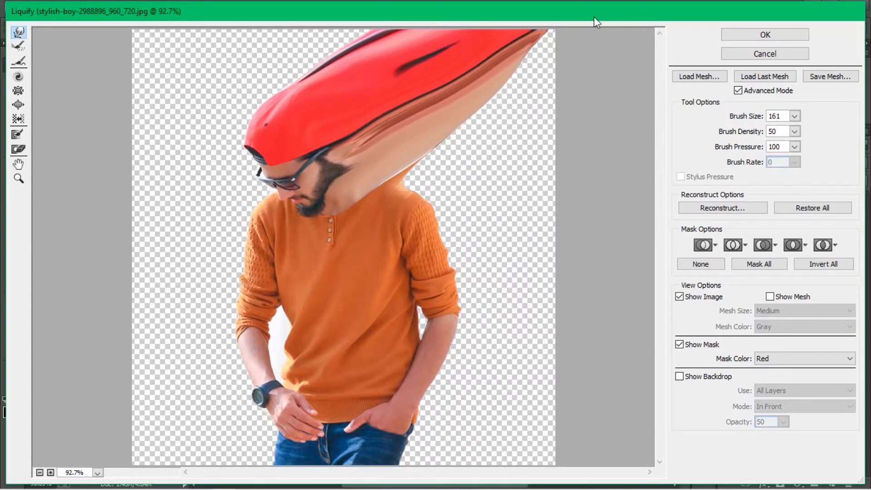
# - Warp the man's neck, collar and shoulder up and to the right until they reach the canvas edge
pyautogui.moveTo(409, 194)
pyautogui.mouseDown()
pyautogui.moveTo(450, 166)
pyautogui.moveTo(439, 186)
pyautogui.moveTo(426, 190)
pyautogui.moveTo(483, 153)
pyautogui.moveTo(429, 187)
pyautogui.moveTo(432, 230)
pyautogui.moveTo(500, 190)
pyautogui.moveTo(443, 176)
pyautogui.moveTo(498, 131)
pyautogui.moveTo(457, 176)
pyautogui.moveTo(510, 146)
pyautogui.moveTo(478, 139)
pyautogui.moveTo(549, 74)
pyautogui.moveTo(412, 149)
pyautogui.moveTo(469, 128)
pyautogui.moveTo(593, 59)
pyautogui.mouseUp()
pyautogui.moveTo(397, 189)
pyautogui.mouseDown()
pyautogui.moveTo(408, 200)
pyautogui.moveTo(429, 138)
pyautogui.moveTo(502, 100)
pyautogui.mouseUp()
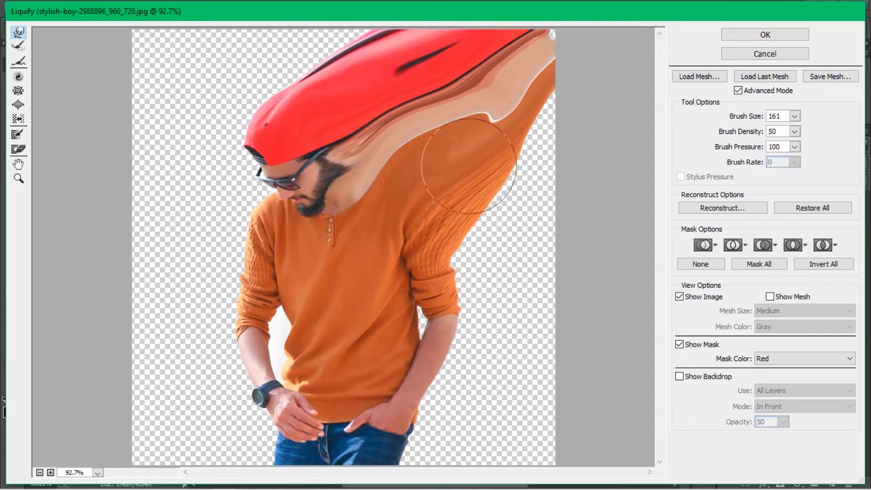
pyautogui.moveTo(390, 95)
pyautogui.mouseDown()
pyautogui.moveTo(453, 102)
pyautogui.moveTo(583, 39)
pyautogui.mouseUp()
pyautogui.moveTo(441, 145)
pyautogui.mouseDown()
pyautogui.moveTo(478, 106)
pyautogui.moveTo(516, 97)
pyautogui.moveTo(547, 72)
pyautogui.moveTo(607, 58)
pyautogui.moveTo(564, 39)
pyautogui.mouseUp()
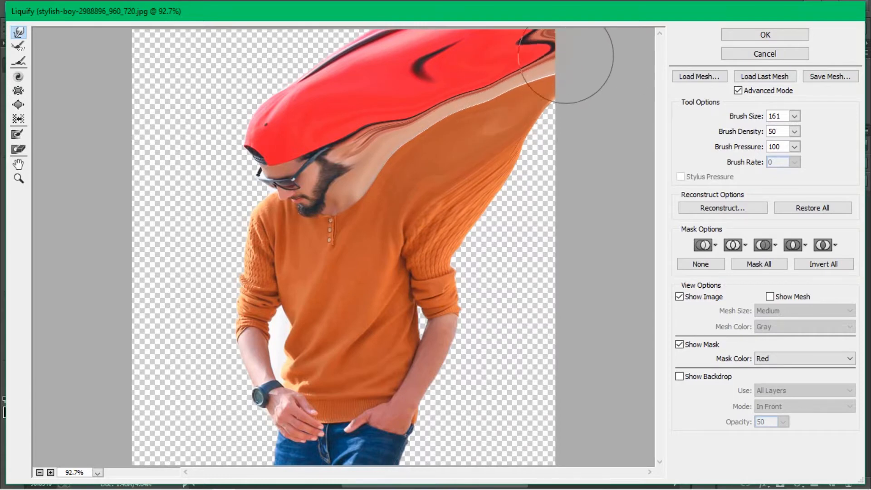
# - Warp the sleeve on the man's right-hand side of the image outward and up to the right canvas edge
pyautogui.moveTo(433, 261)
pyautogui.mouseDown()
pyautogui.moveTo(473, 251)
pyautogui.moveTo(445, 301)
pyautogui.moveTo(489, 282)
pyautogui.mouseUp()
pyautogui.moveTo(466, 271); pyautogui.dragTo(609, 135)
pyautogui.moveTo(473, 224); pyautogui.dragTo(583, 132)
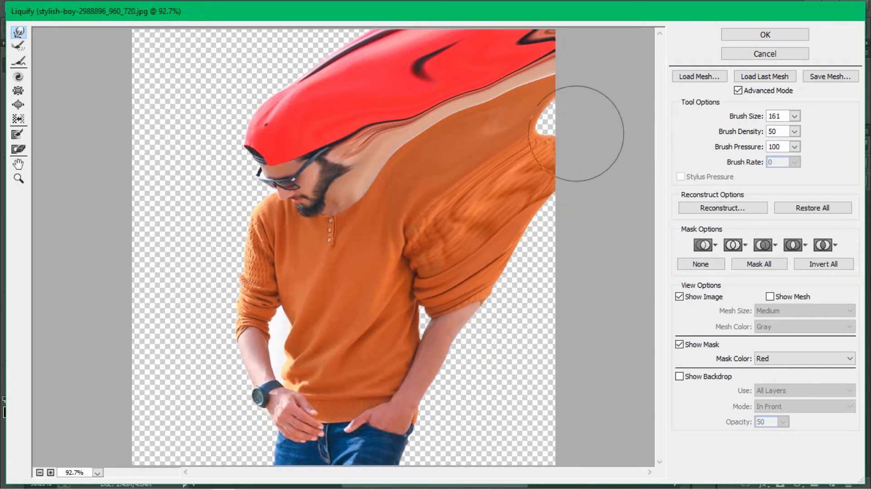
pyautogui.moveTo(525, 155); pyautogui.dragTo(599, 97)
# - Warp the forearm below that sleeve outward to the right canvas edge, widening it into a broad skin-coloured band
pyautogui.moveTo(438, 400)
pyautogui.mouseDown()
pyautogui.moveTo(451, 376)
pyautogui.moveTo(443, 357)
pyautogui.moveTo(473, 339)
pyautogui.mouseUp()
pyautogui.moveTo(422, 316)
pyautogui.mouseDown()
pyautogui.moveTo(521, 257)
pyautogui.moveTo(466, 288)
pyautogui.moveTo(468, 295)
pyautogui.moveTo(432, 307)
pyautogui.moveTo(418, 301)
pyautogui.moveTo(450, 300)
pyautogui.moveTo(533, 256)
pyautogui.moveTo(586, 205)
pyautogui.mouseUp()
pyautogui.moveTo(478, 315)
pyautogui.mouseDown()
pyautogui.moveTo(534, 282)
pyautogui.moveTo(583, 229)
pyautogui.mouseUp()
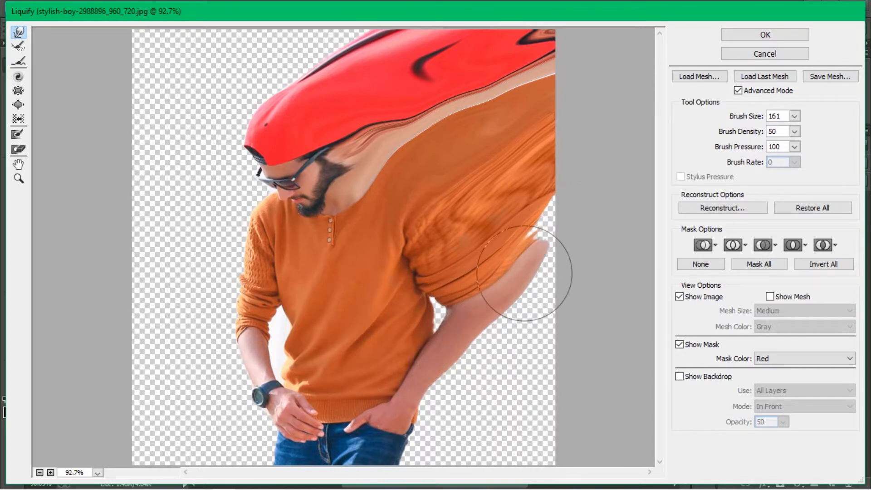
pyautogui.moveTo(525, 273); pyautogui.dragTo(596, 189)
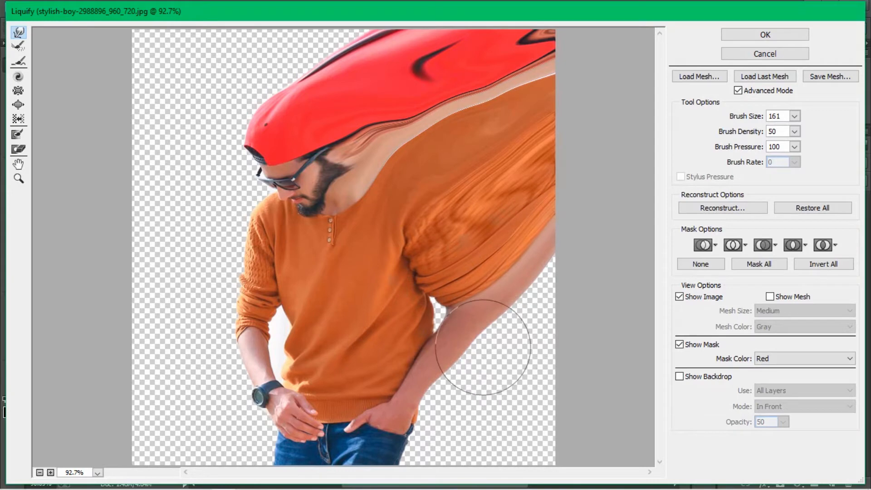
pyautogui.moveTo(476, 352)
pyautogui.mouseDown()
pyautogui.moveTo(519, 342)
pyautogui.moveTo(569, 313)
pyautogui.mouseUp()
pyautogui.moveTo(471, 336); pyautogui.dragTo(590, 254)
pyautogui.moveTo(440, 376)
pyautogui.mouseDown()
pyautogui.moveTo(565, 339)
pyautogui.moveTo(506, 345)
pyautogui.moveTo(559, 315)
pyautogui.mouseUp()
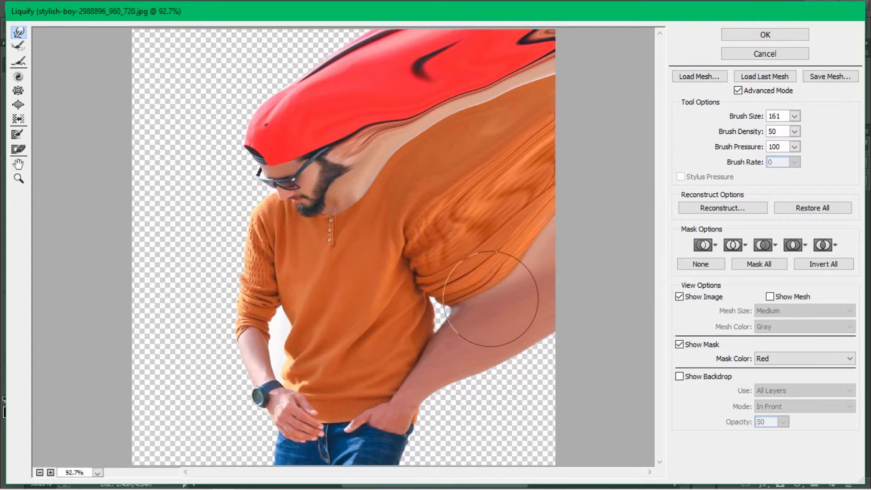
pyautogui.moveTo(454, 407)
pyautogui.mouseDown()
pyautogui.moveTo(524, 401)
pyautogui.moveTo(439, 402)
pyautogui.moveTo(525, 376)
pyautogui.mouseUp()
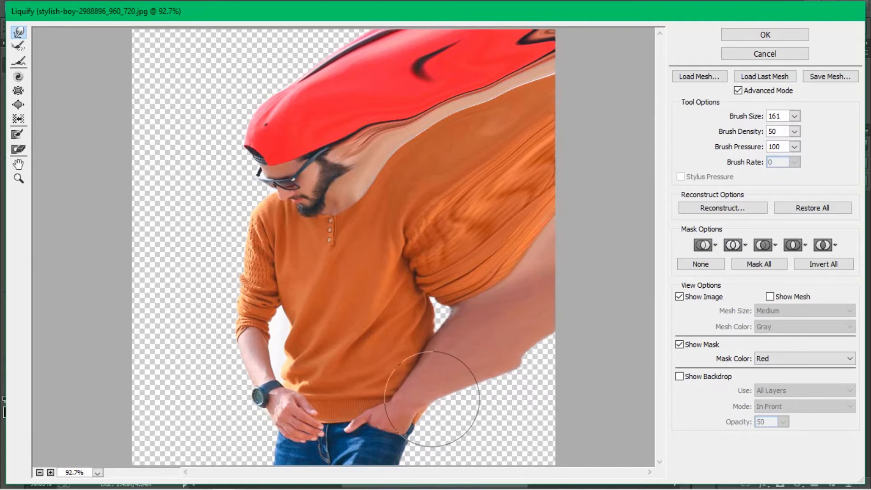
pyautogui.moveTo(443, 374); pyautogui.dragTo(578, 358)
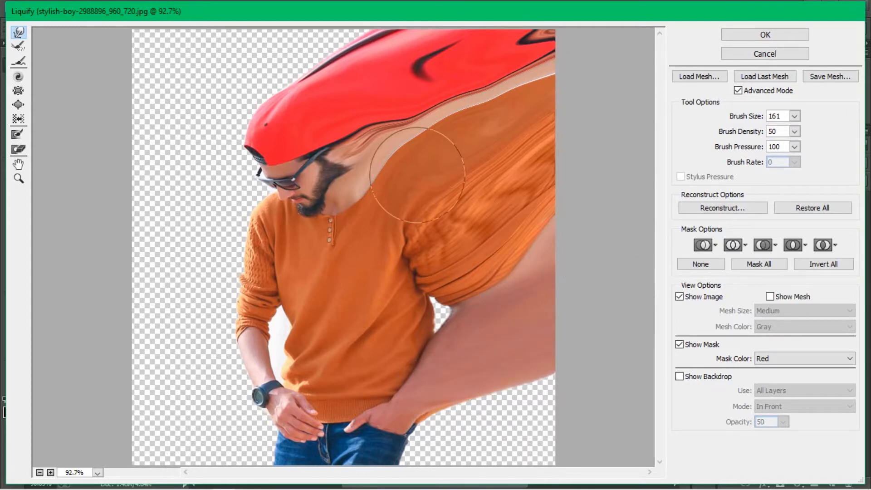
# - Push the stretched collar and neck area further up and right, and apply the Liquify distortion to Layer 1
pyautogui.moveTo(413, 175)
pyautogui.mouseDown()
pyautogui.moveTo(524, 86)
pyautogui.moveTo(505, 81)
pyautogui.mouseUp()
pyautogui.moveTo(443, 95)
pyautogui.mouseDown()
pyautogui.moveTo(457, 109)
pyautogui.moveTo(472, 107)
pyautogui.moveTo(614, 44)
pyautogui.moveTo(573, 84)
pyautogui.moveTo(523, 90)
pyautogui.moveTo(522, 66)
pyautogui.moveTo(549, 46)
pyautogui.mouseUp()
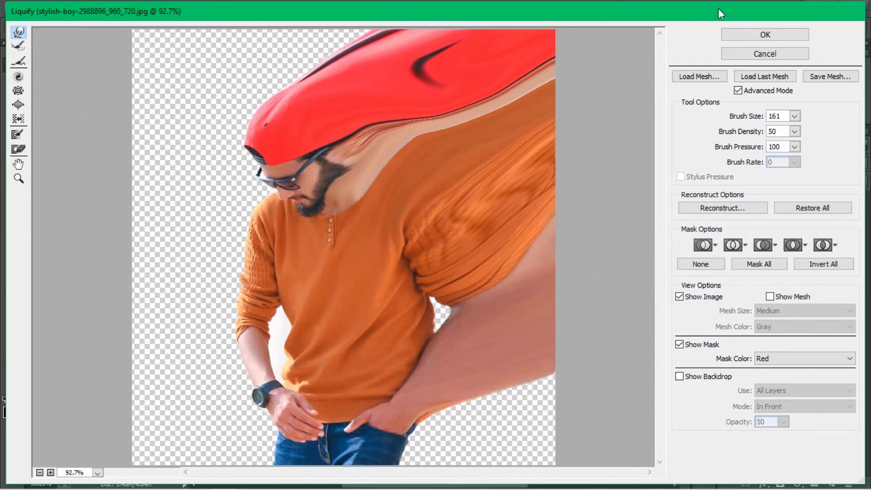
pyautogui.click(765, 35)
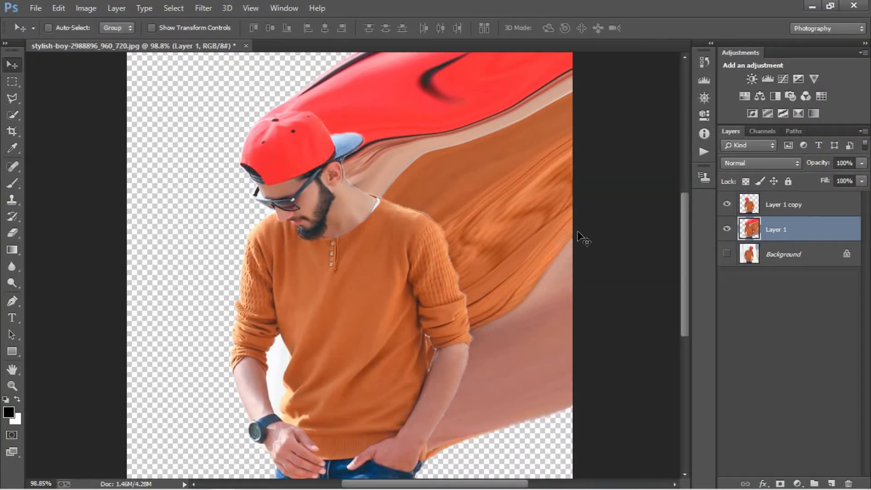
# - Examine the liquified smear behind the man and compare the image with Layer 1 shown and hidden
pyautogui.scroll(-2, 412, 183)
pyautogui.scroll(2, 413, 183)
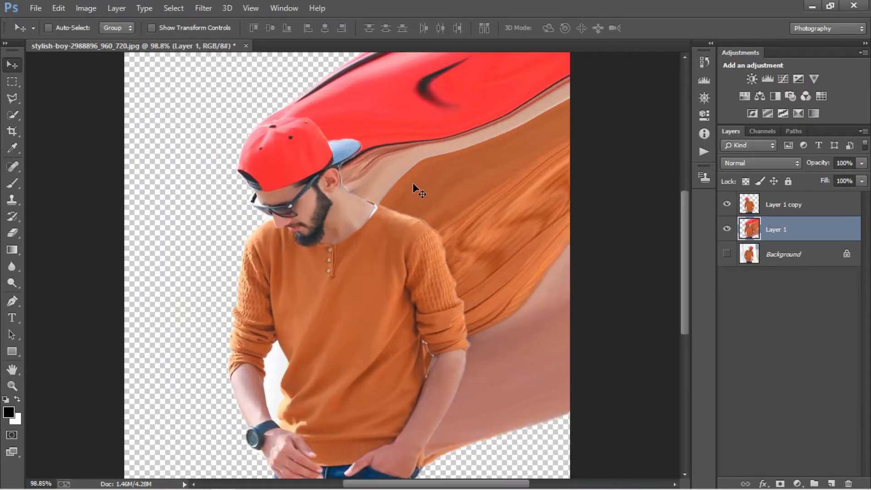
pyautogui.scroll(-3, 413, 184)
pyautogui.scroll(3, 413, 183)
pyautogui.click(727, 229)
pyautogui.click(727, 229)
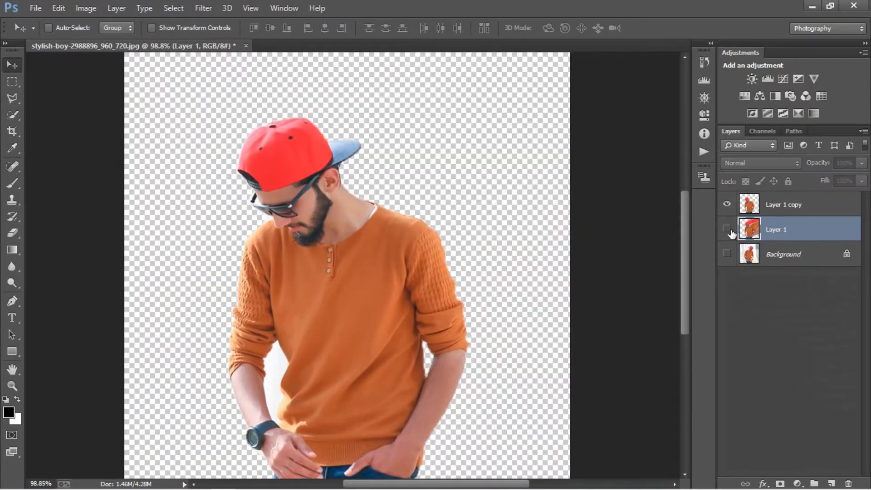
# - Show Layer 1 with a black layer mask and add a white layer mask to Layer 1 copy
pyautogui.click(728, 229)
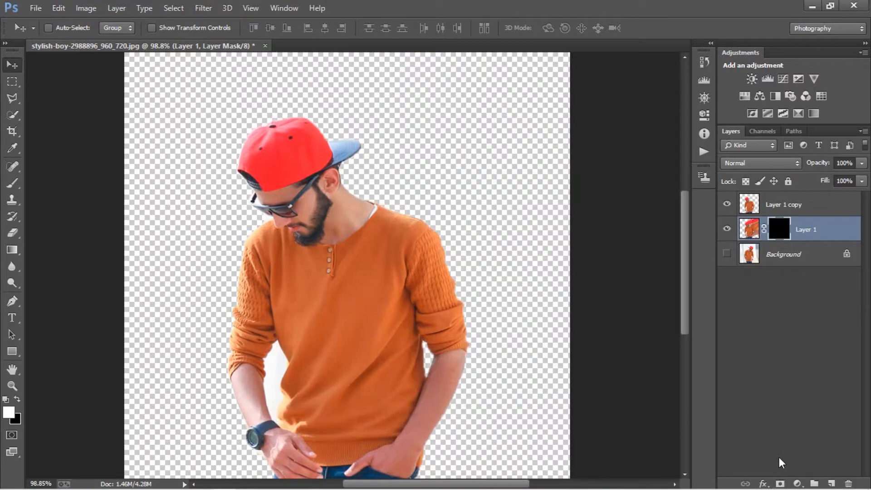
pyautogui.click(774, 205)
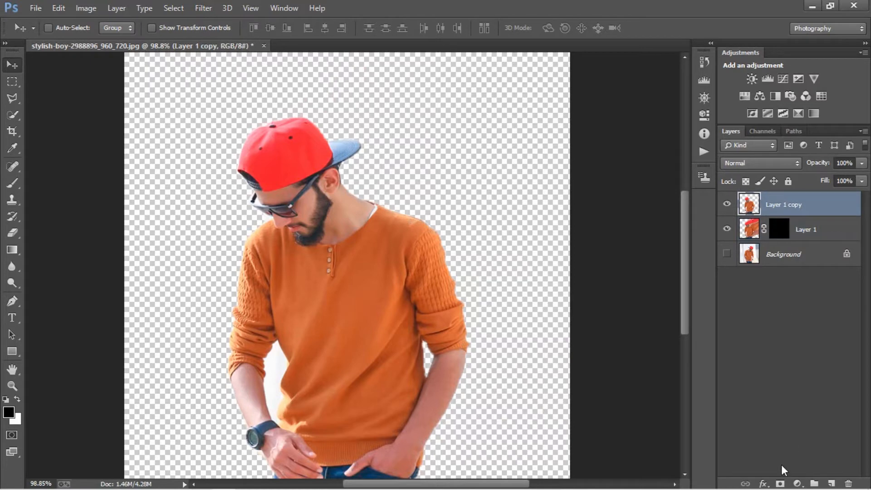
pyautogui.click(780, 484)
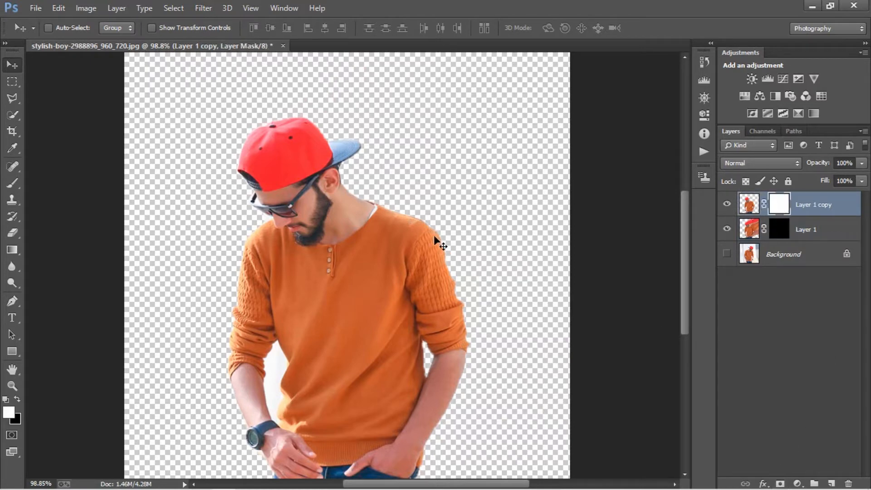
pyautogui.scroll(-4, 434, 236)
pyautogui.scroll(3, 435, 236)
pyautogui.scroll(-2, 434, 236)
pyautogui.scroll(3, 434, 235)
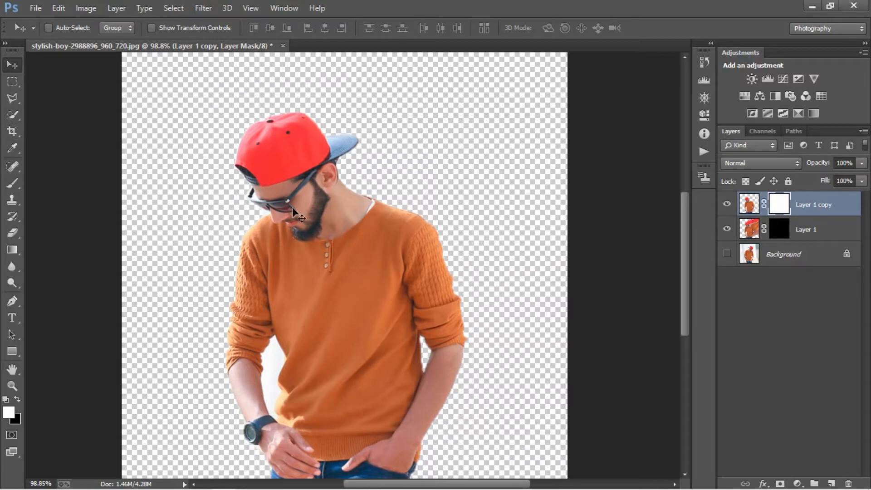
# - Activate the regular Brush tool with the Layer 1 copy mask selected
pyautogui.click(14, 116)
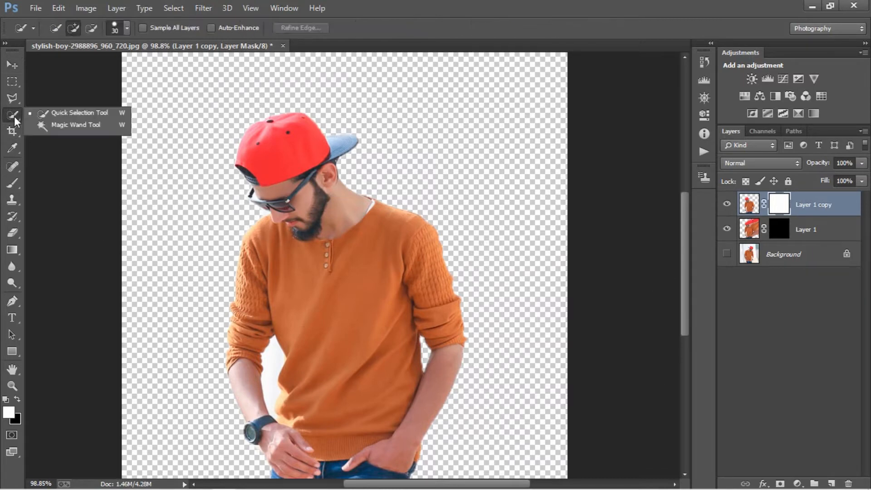
pyautogui.click(18, 116)
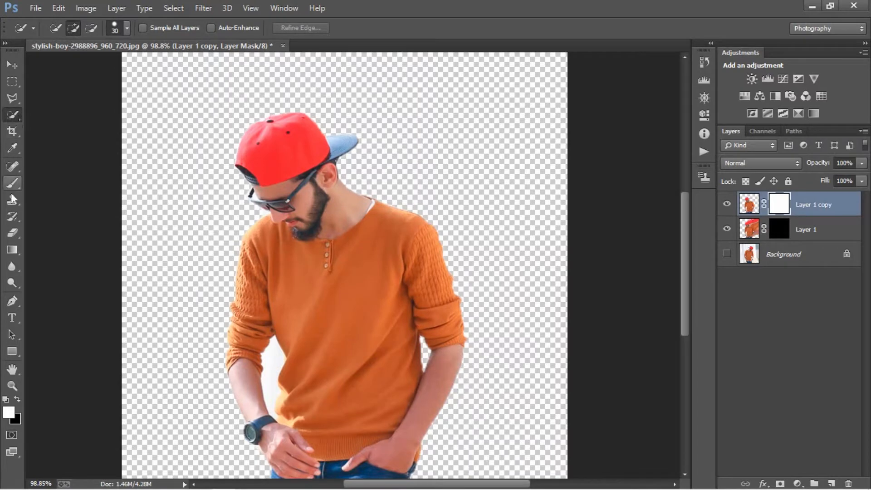
pyautogui.click(20, 183)
pyautogui.click(17, 181)
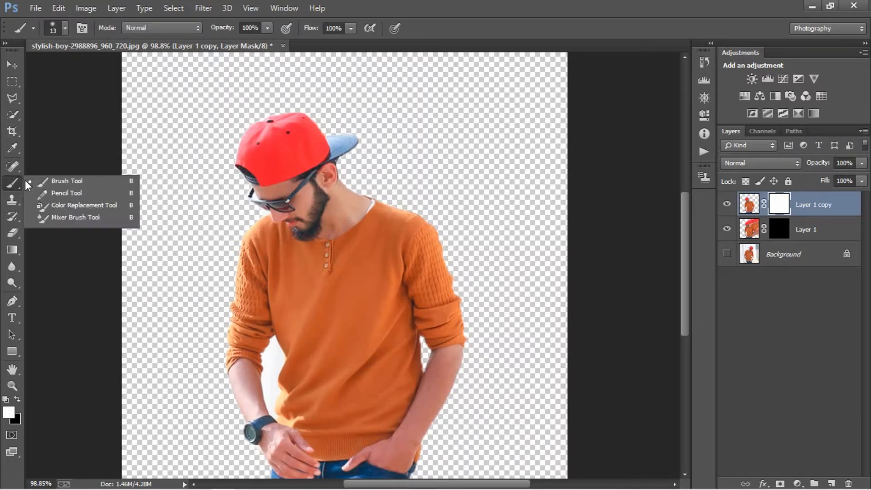
pyautogui.click(61, 178)
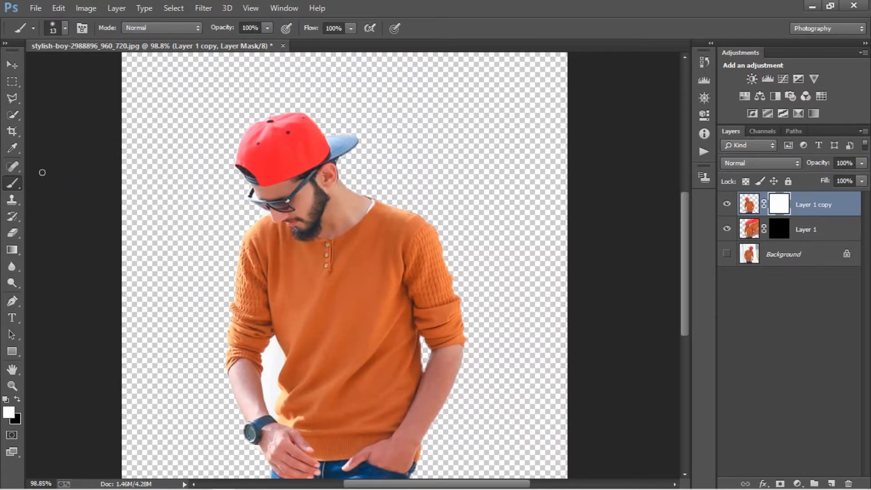
pyautogui.click(17, 180)
pyautogui.click(61, 186)
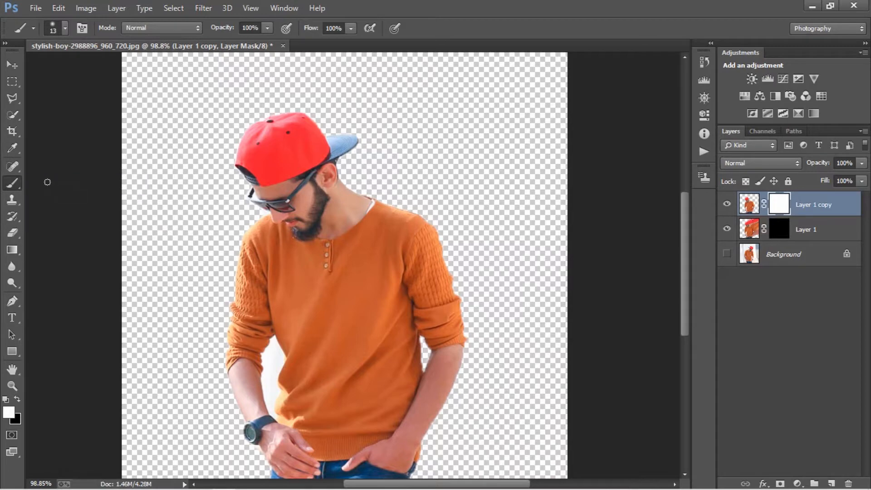
# - Load the brush set "20 Smoke Brushes.abr" into the brush presets
pyautogui.click(65, 28)
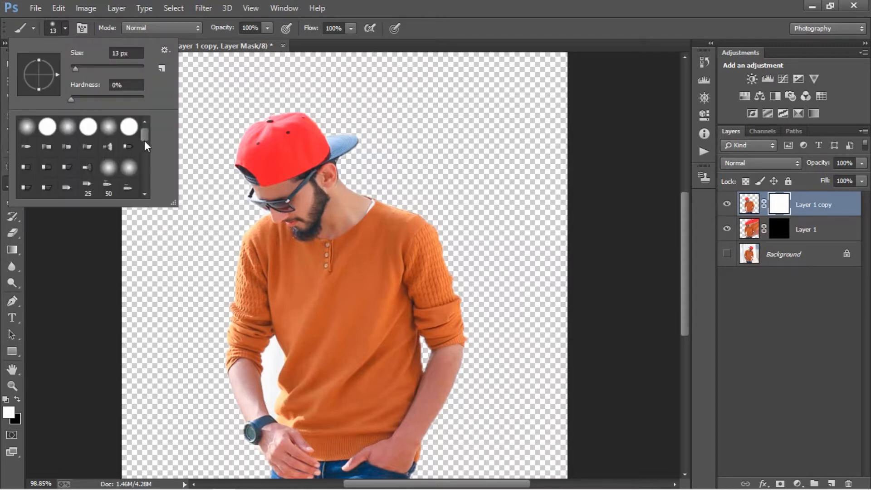
pyautogui.moveTo(145, 141); pyautogui.dragTo(151, 184)
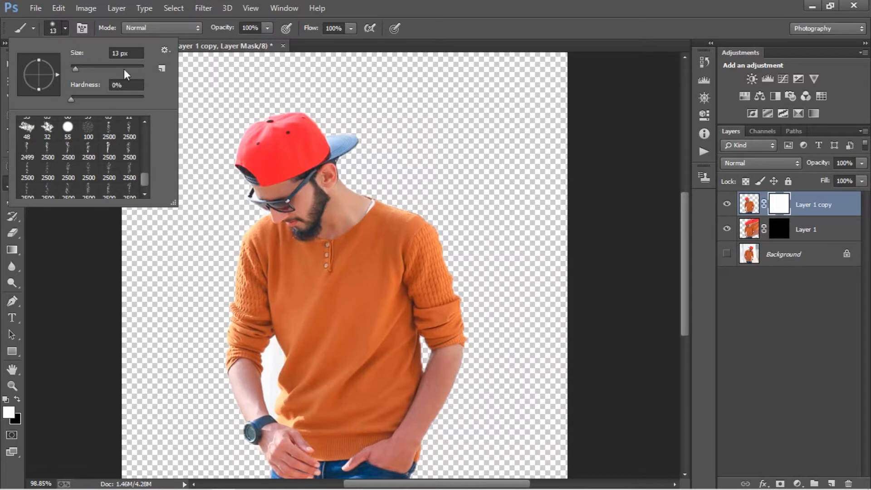
pyautogui.click(165, 50)
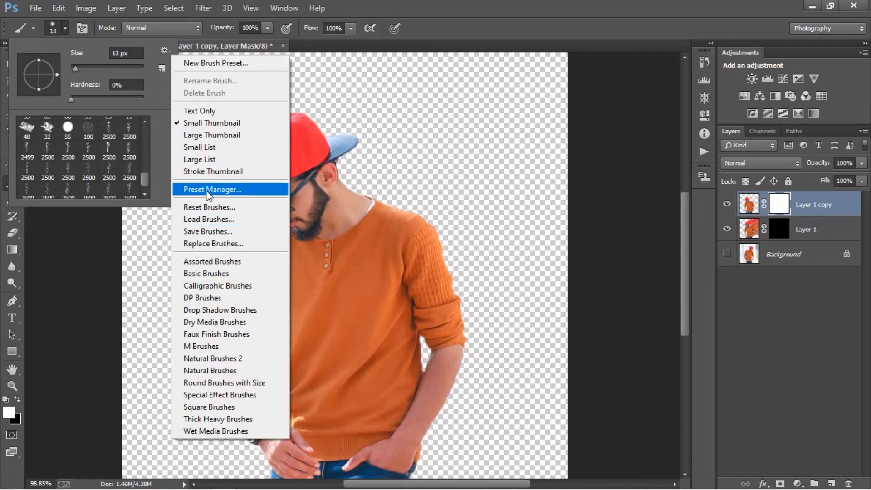
pyautogui.click(196, 220)
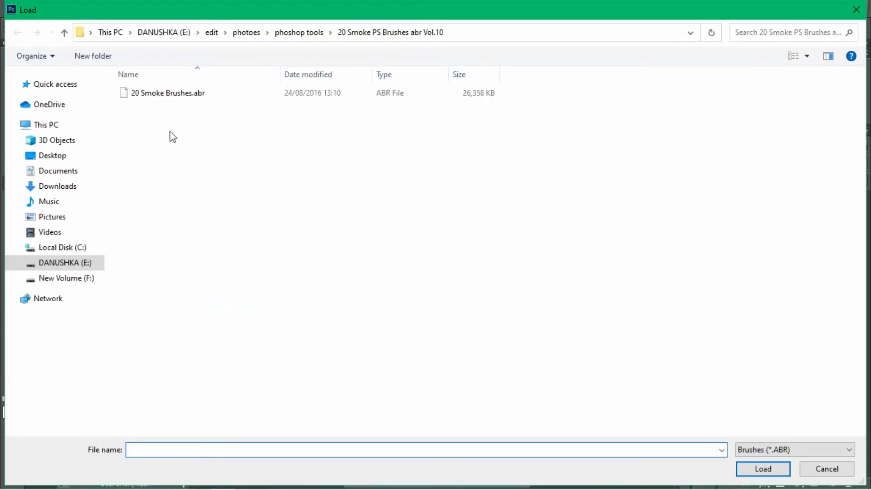
pyautogui.click(190, 93)
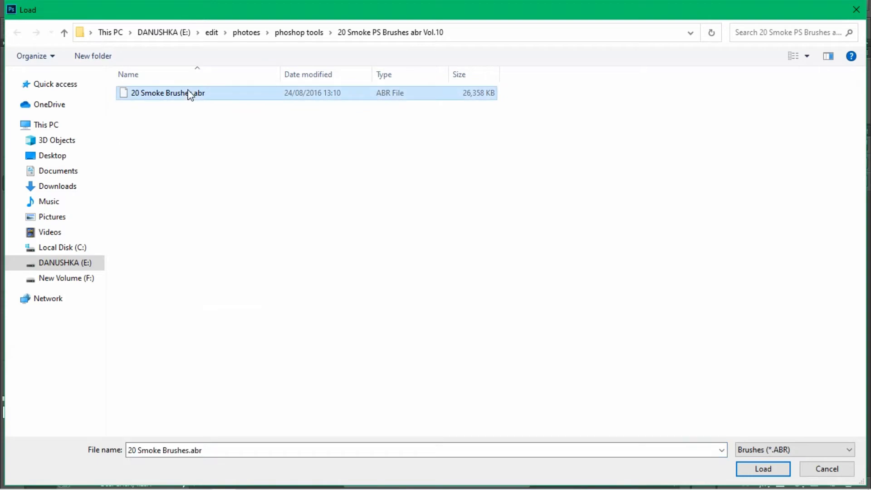
pyautogui.click(763, 469)
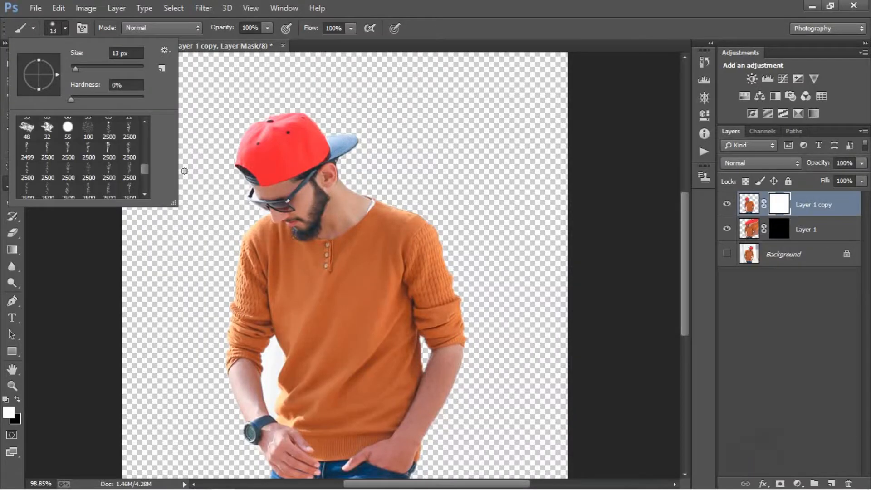
# - Choose a 2500 px smoke brush, set it to 489 px and 110°, and dab black over the shoulder on the Layer 1 copy mask
pyautogui.moveTo(146, 167)
pyautogui.mouseDown()
pyautogui.moveTo(143, 149)
pyautogui.moveTo(145, 167)
pyautogui.mouseUp()
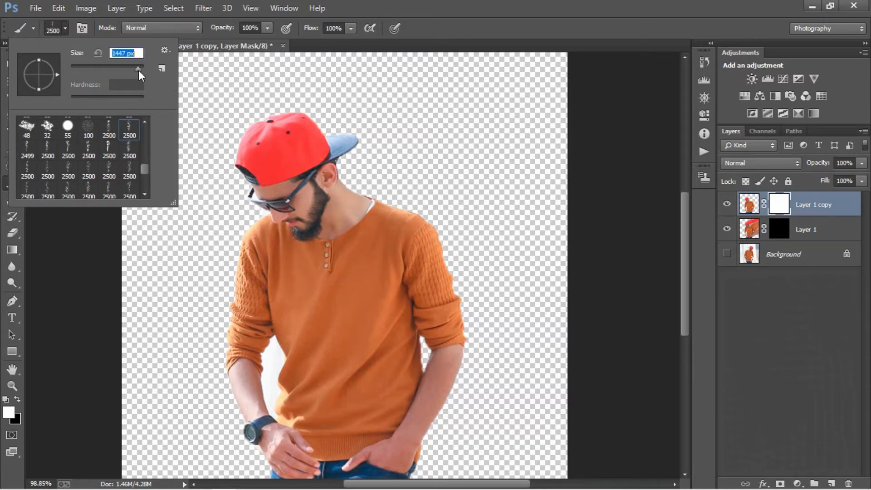
pyautogui.moveTo(138, 69); pyautogui.dragTo(136, 69)
pyautogui.moveTo(23, 84); pyautogui.dragTo(34, 74)
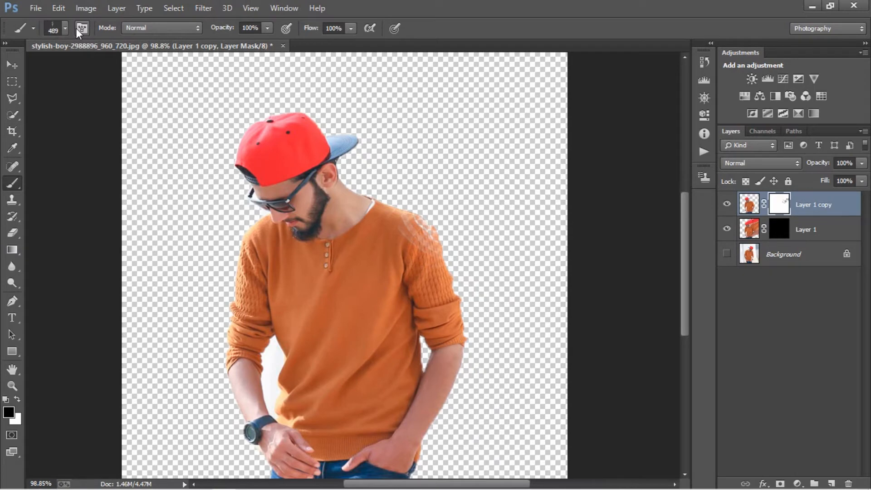
# - Rotate the smoke brush tip to 174° and dab black on the mask along the outer sleeve, shoulder and collar
pyautogui.click(81, 28)
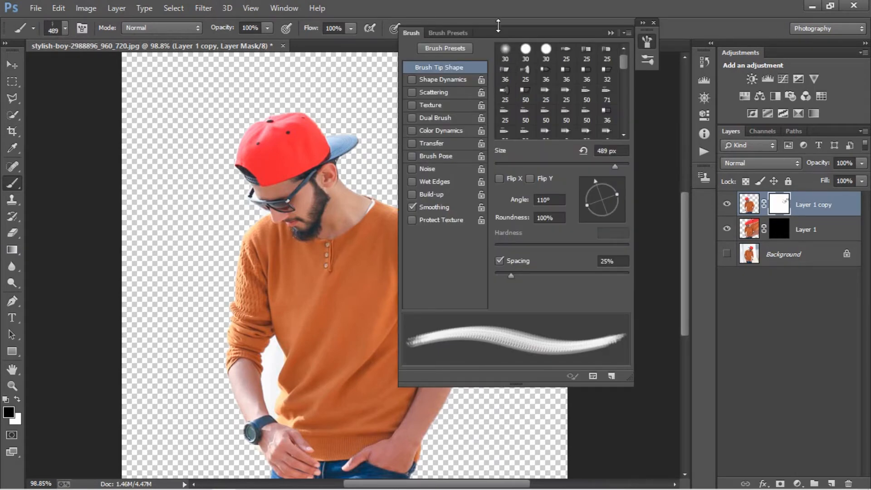
pyautogui.moveTo(502, 32)
pyautogui.mouseDown()
pyautogui.moveTo(598, 37)
pyautogui.moveTo(661, 25)
pyautogui.mouseUp()
pyautogui.moveTo(757, 176); pyautogui.dragTo(745, 178)
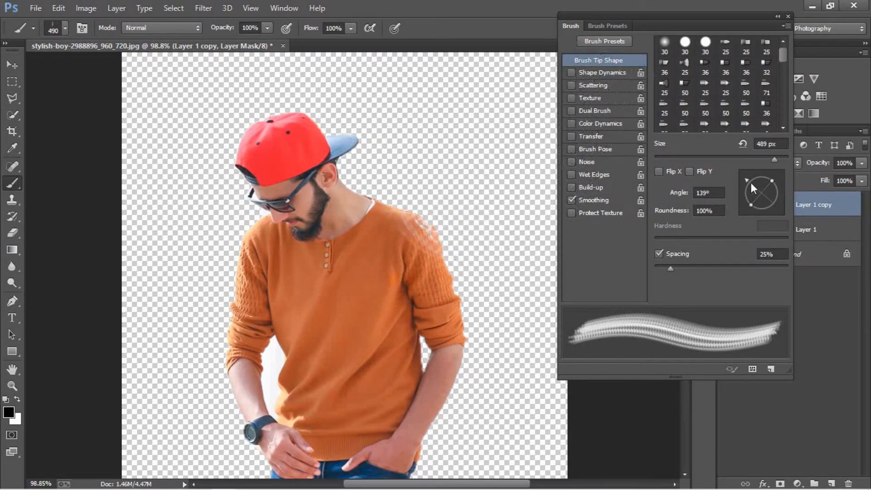
pyautogui.moveTo(751, 183)
pyautogui.mouseDown()
pyautogui.moveTo(744, 180)
pyautogui.moveTo(763, 167)
pyautogui.moveTo(781, 171)
pyautogui.moveTo(752, 190)
pyautogui.mouseUp()
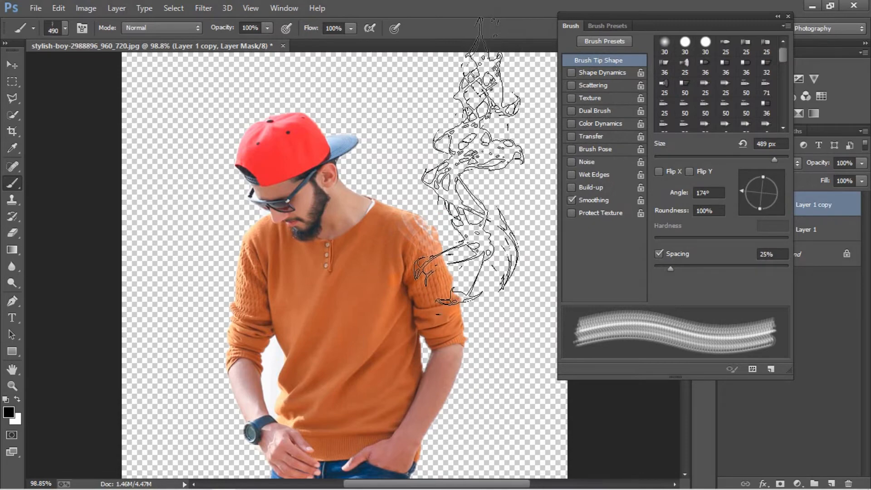
pyautogui.click(483, 179)
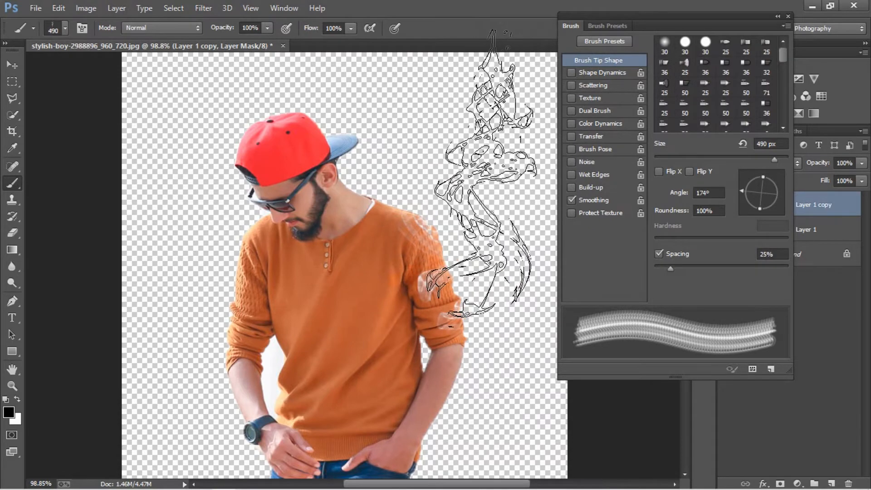
pyautogui.click(488, 216)
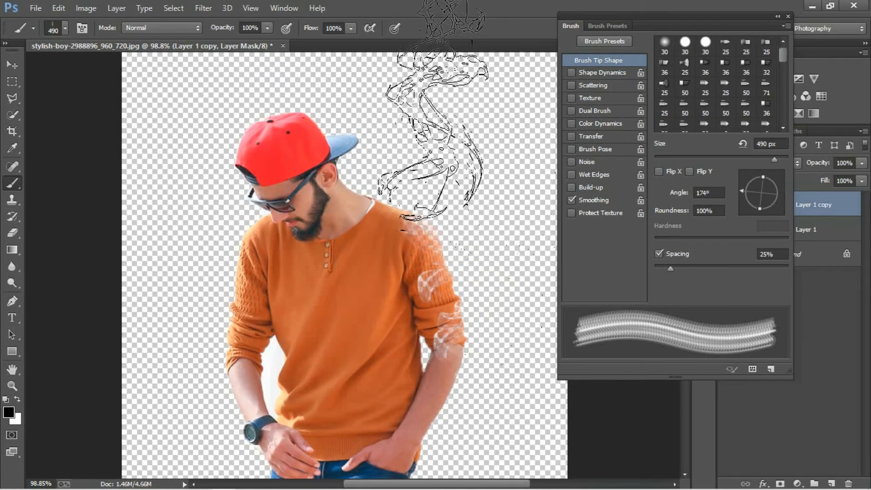
pyautogui.click(412, 115)
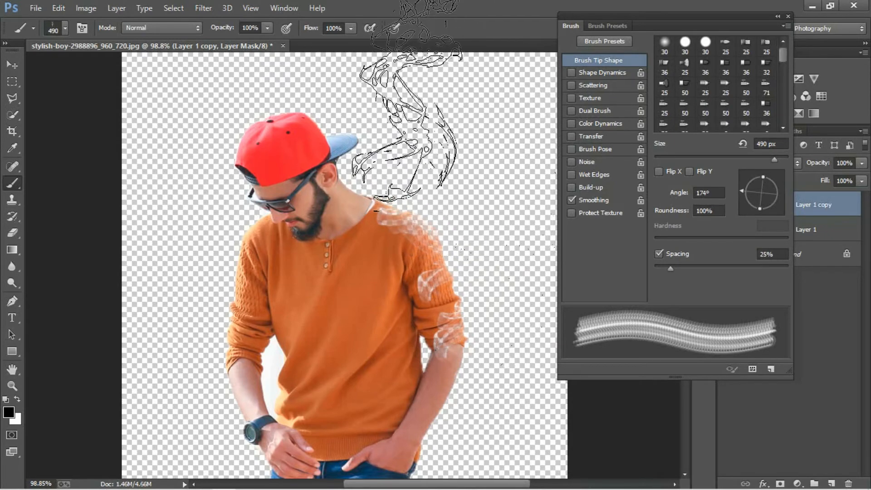
pyautogui.click(387, 59)
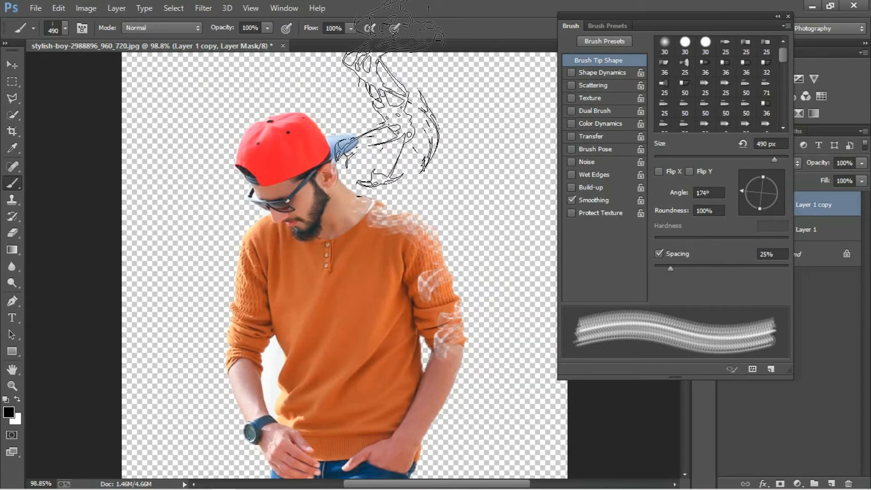
# - Rotate the brush tip to 135° and on to 115°, breaking up the back of the cap, its brim and the upper sleeve
pyautogui.moveTo(747, 195); pyautogui.dragTo(744, 175)
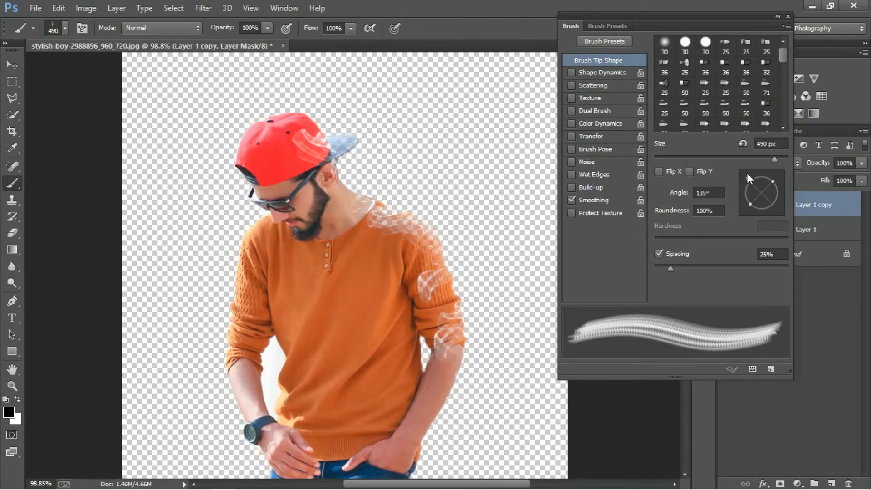
pyautogui.moveTo(747, 173); pyautogui.dragTo(754, 176)
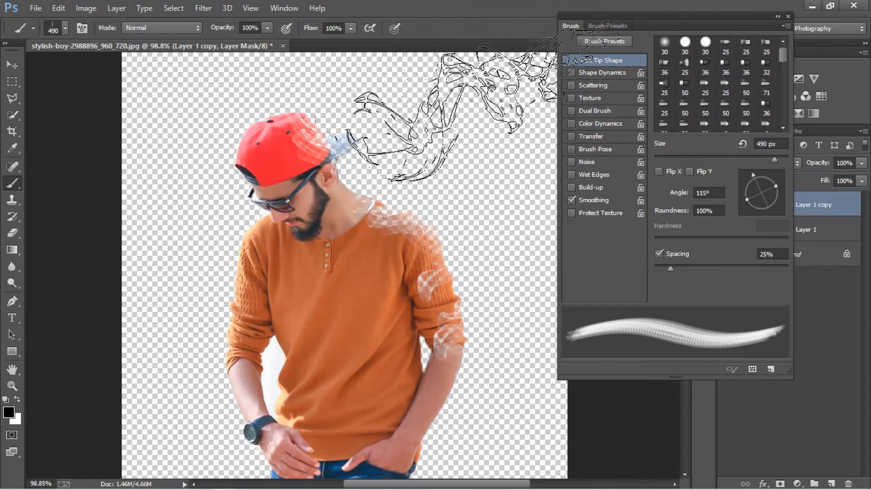
pyautogui.click(536, 214)
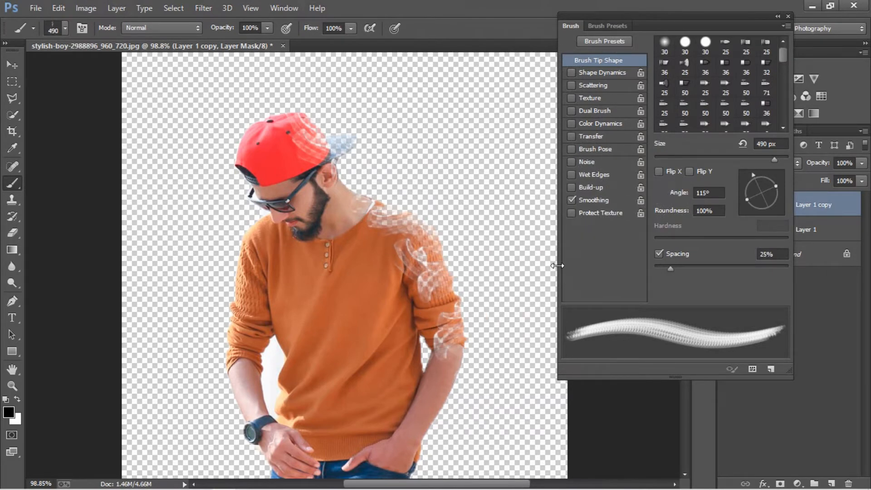
pyautogui.click(490, 279)
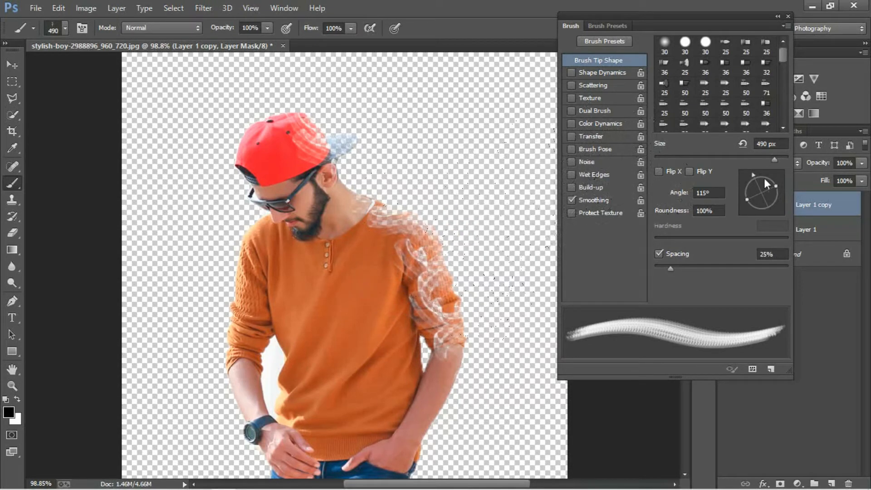
# - Set the brush tip to -27° with 100% roundness and dab black over the neck and shoulder on the mask
pyautogui.moveTo(753, 174)
pyautogui.mouseDown()
pyautogui.moveTo(779, 201)
pyautogui.moveTo(762, 212)
pyautogui.mouseUp()
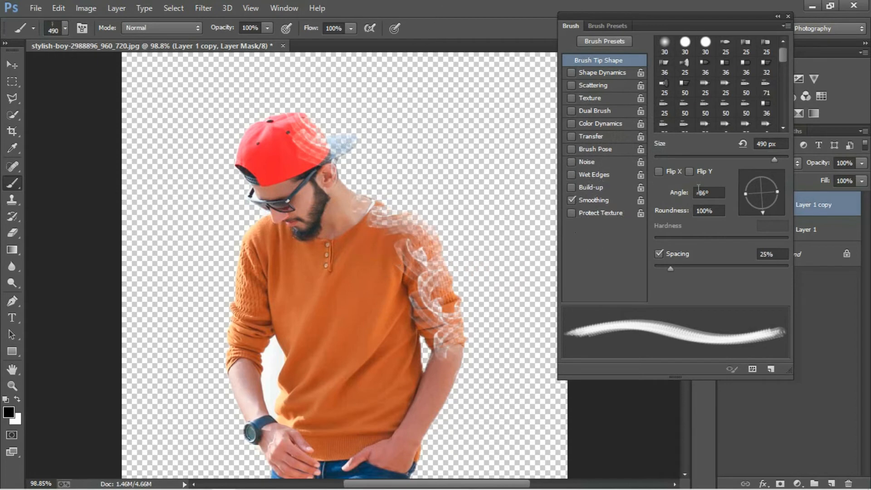
pyautogui.moveTo(746, 196); pyautogui.dragTo(749, 205)
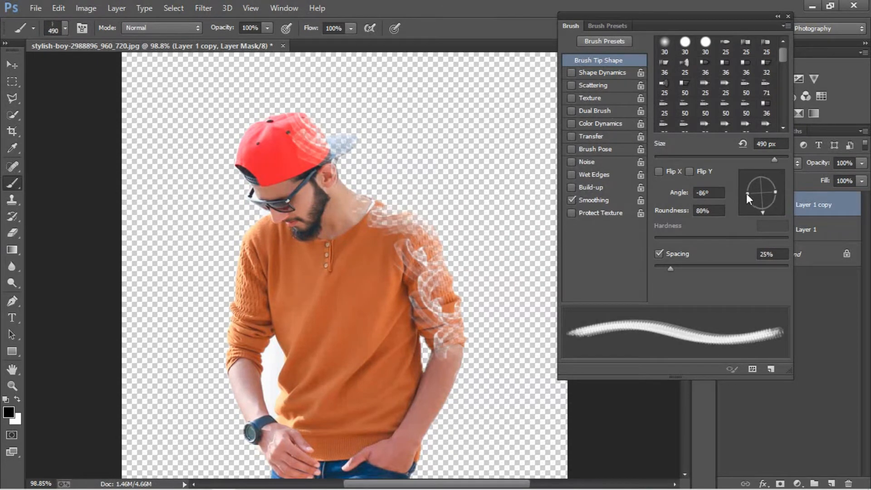
pyautogui.moveTo(747, 193)
pyautogui.mouseDown()
pyautogui.moveTo(742, 205)
pyautogui.moveTo(777, 201)
pyautogui.mouseUp()
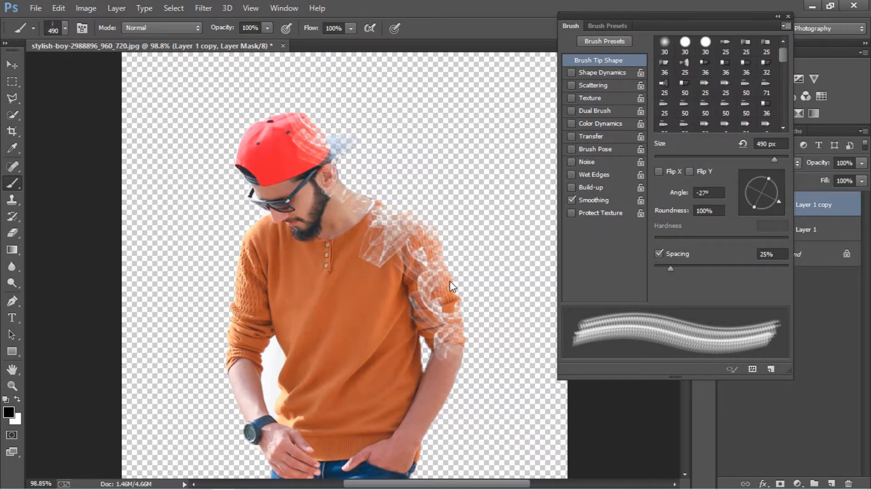
# - Reposition the floating brush settings clear of the figure and below the two masked layers in the layer list
pyautogui.moveTo(345, 488)
pyautogui.click(778, 17)
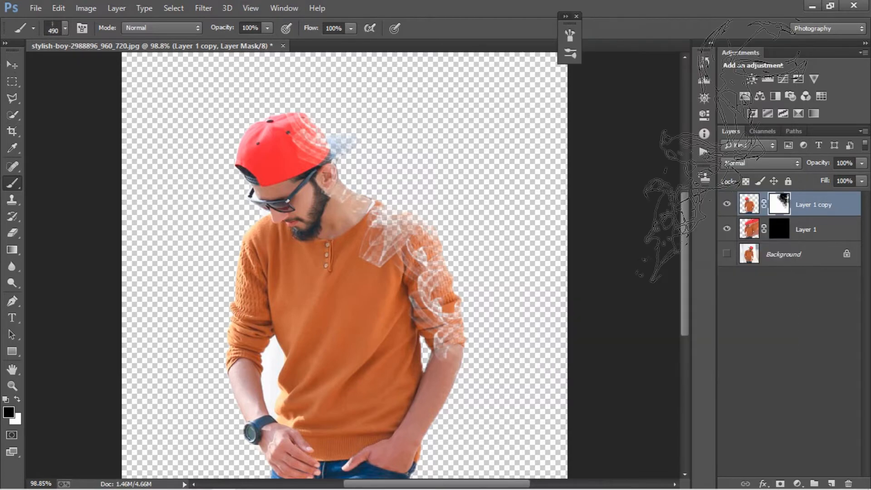
pyautogui.click(830, 6)
pyautogui.click(766, 21)
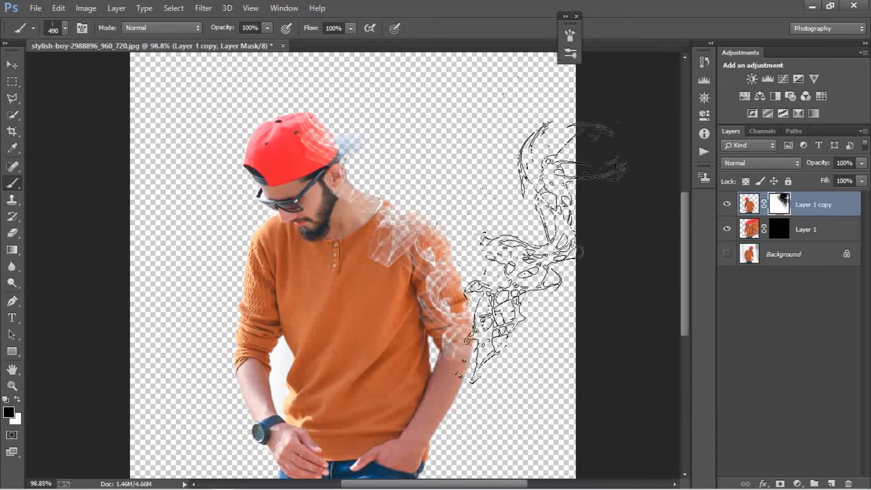
pyautogui.click(577, 16)
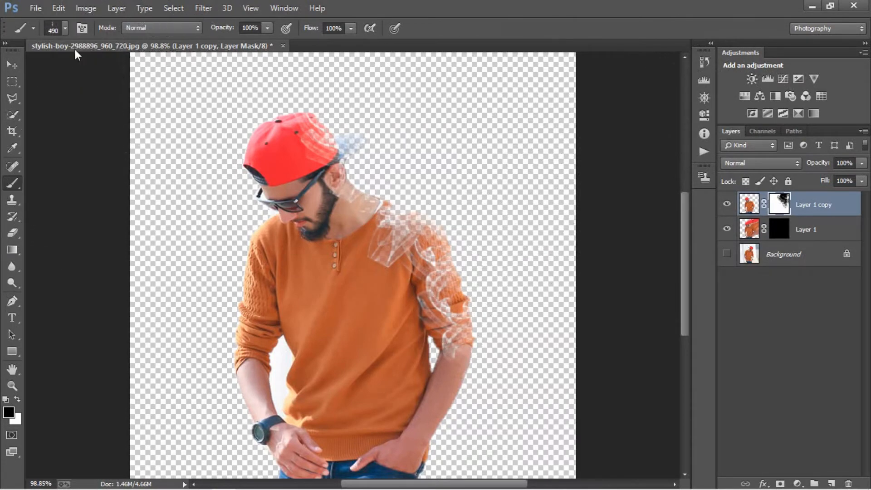
pyautogui.click(82, 28)
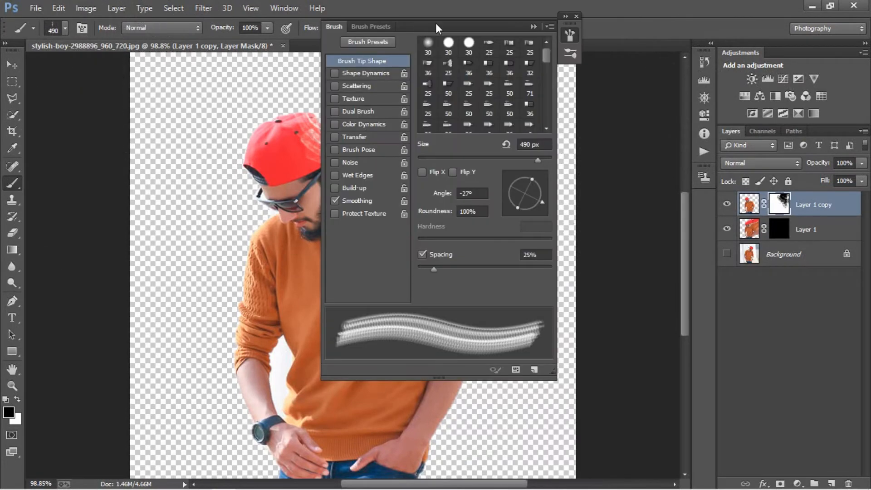
pyautogui.moveTo(438, 28)
pyautogui.mouseDown()
pyautogui.moveTo(675, 174)
pyautogui.moveTo(720, 236)
pyautogui.moveTo(709, 269)
pyautogui.mouseUp()
# - Target Layer 1's black mask and prepare another 2500 px smoke brush at 386 px, angled -40°, with white as the foreground colour
pyautogui.click(781, 233)
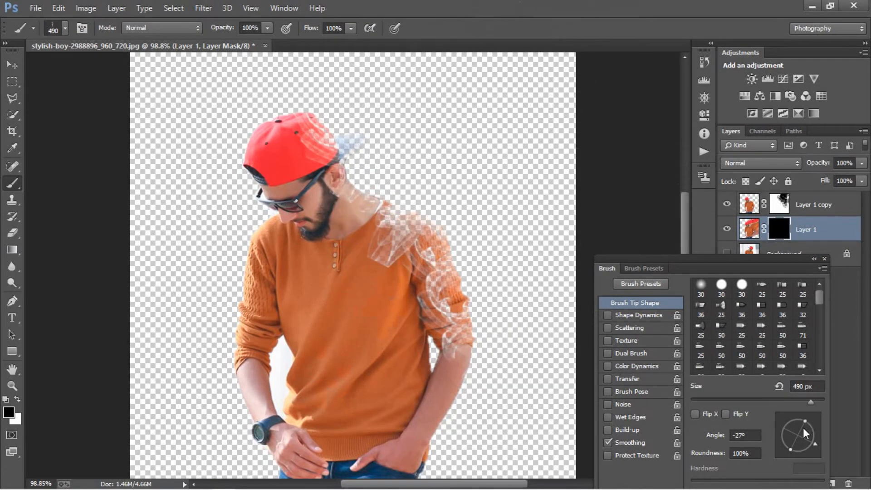
pyautogui.moveTo(815, 447); pyautogui.dragTo(799, 441)
pyautogui.moveTo(820, 301); pyautogui.dragTo(821, 341)
pyautogui.click(800, 314)
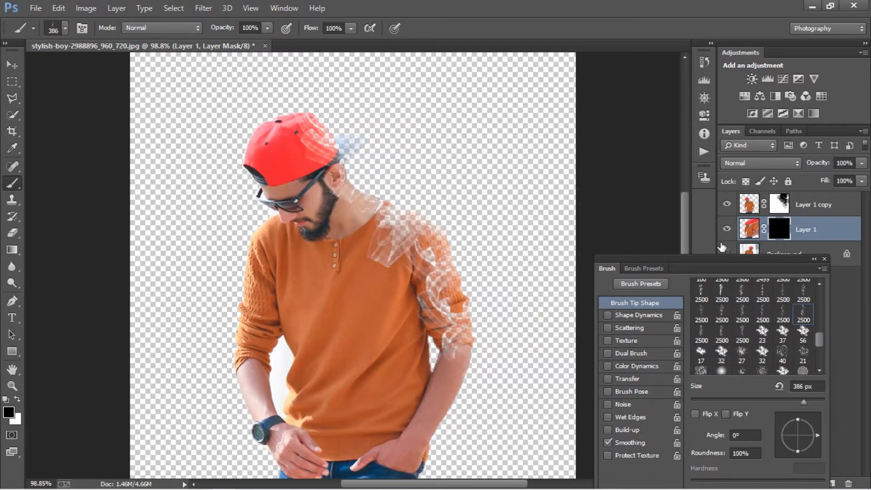
pyautogui.moveTo(816, 433); pyautogui.dragTo(811, 446)
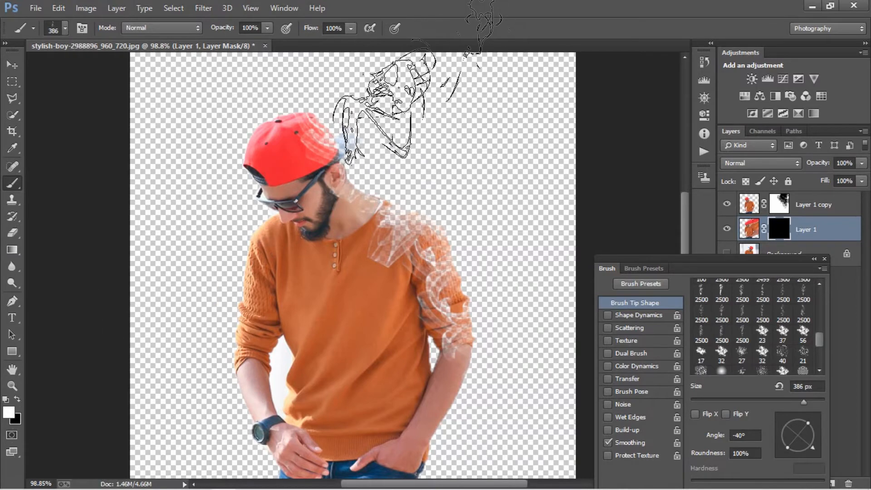
# - Paint white smoke behind the cap, neck and shoulder on Layer 1's mask, using the brush at 386 px and then 193 px
pyautogui.click(423, 77)
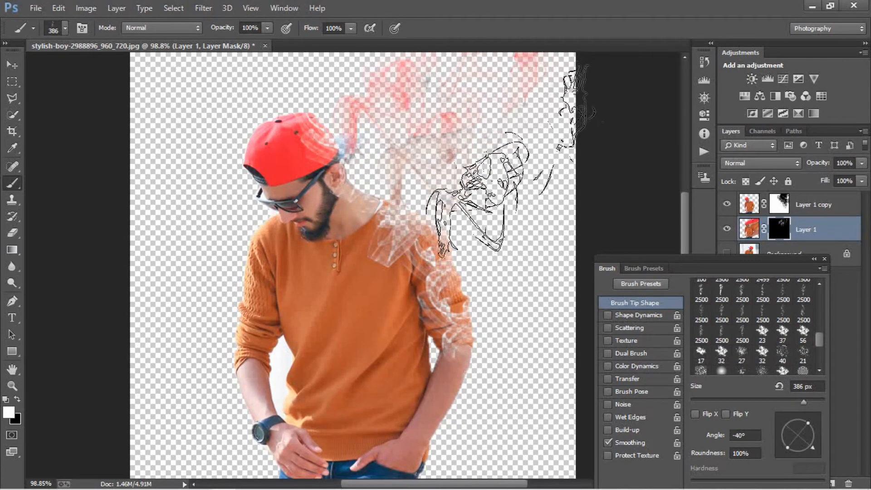
pyautogui.click(505, 161)
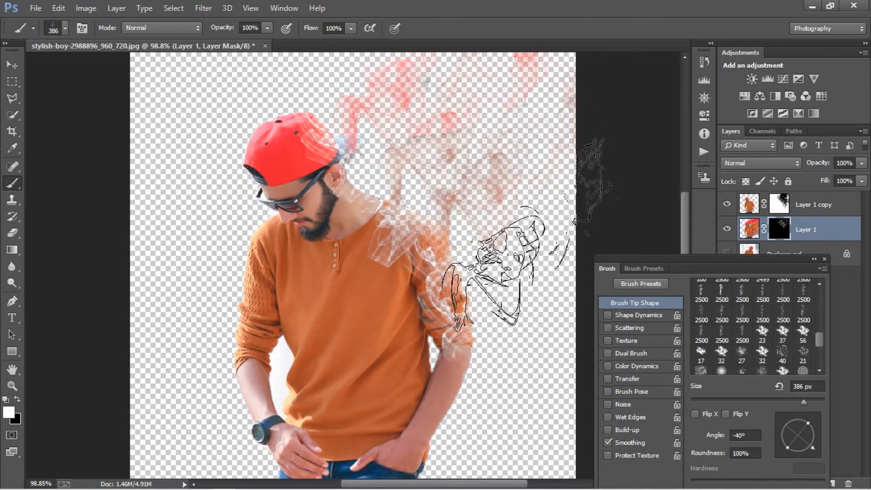
pyautogui.click(522, 224)
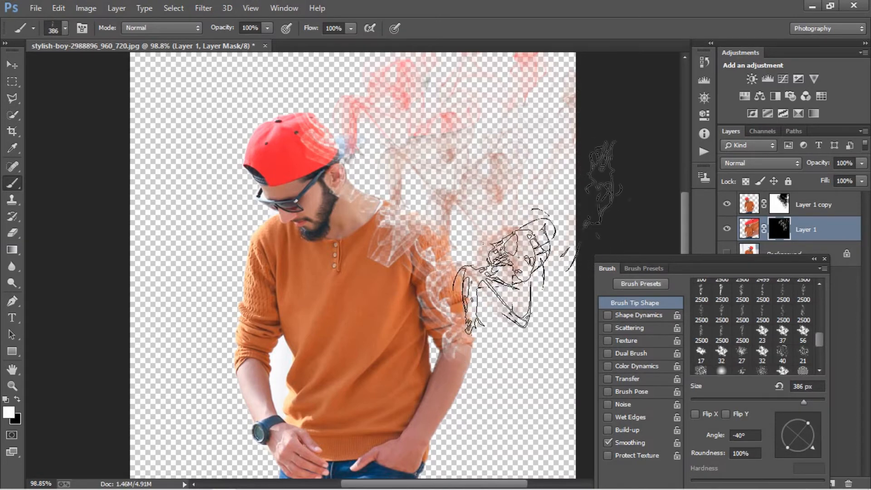
pyautogui.click(377, 54)
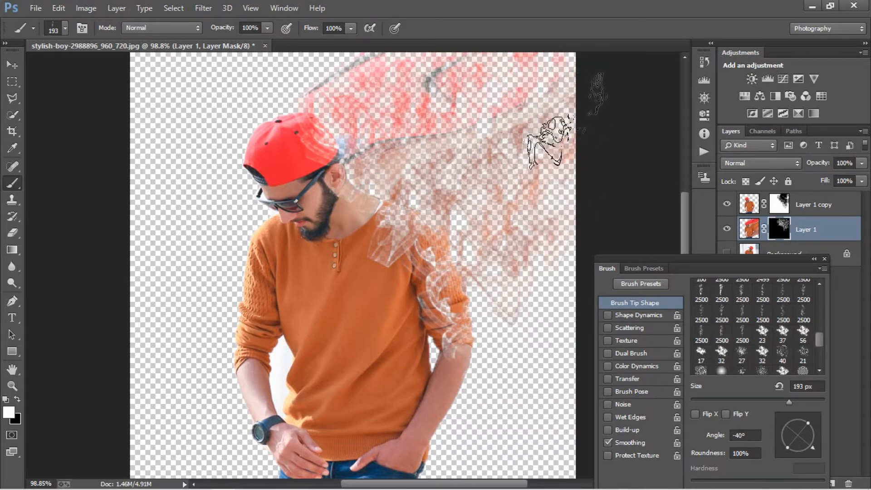
pyautogui.scroll(-3, 554, 296)
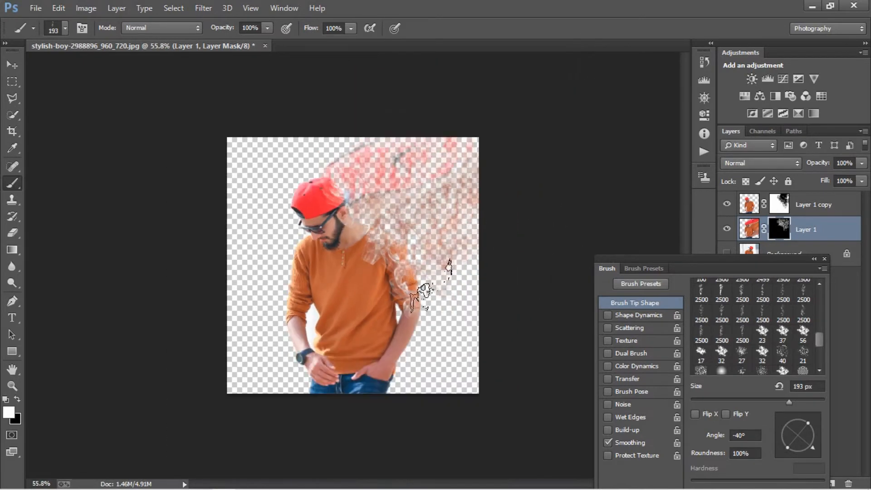
pyautogui.scroll(4, 436, 282)
pyautogui.scroll(-2, 449, 222)
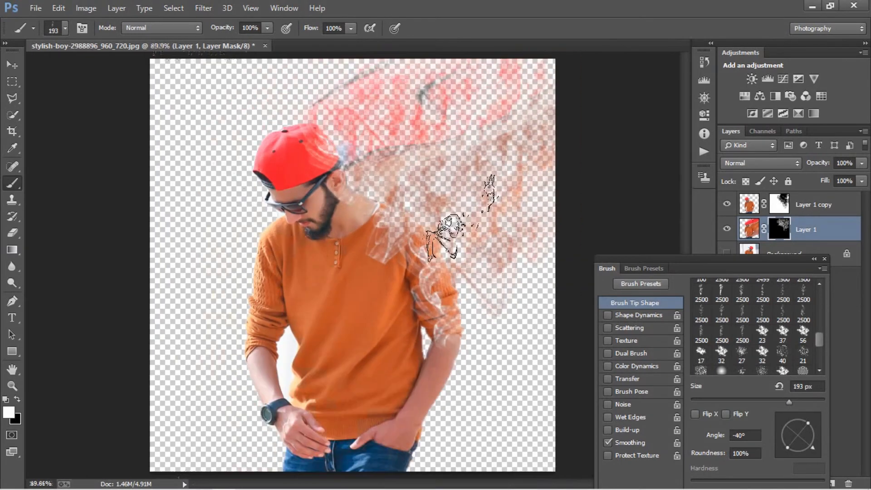
pyautogui.scroll(-2, 449, 223)
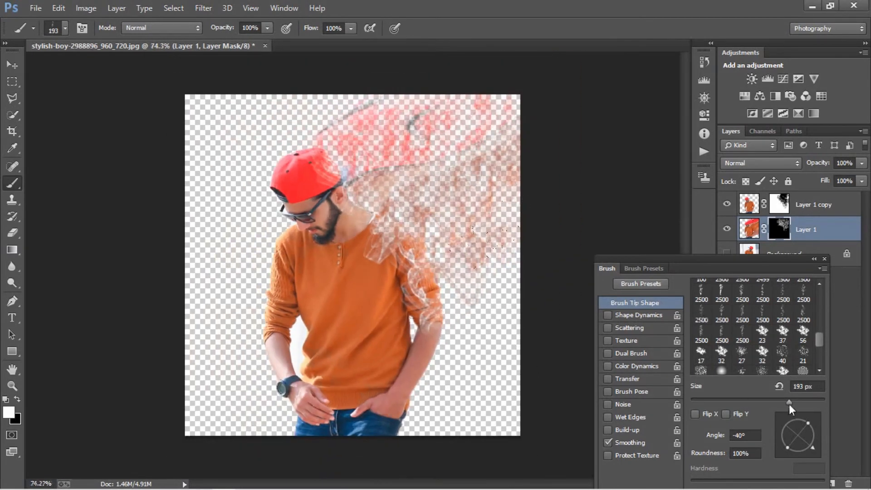
# - Choose the Smoke 15 brush, set it to 348 px at -53°, and dab white beside the lower sleeve on the mask
pyautogui.doubleClick(764, 320)
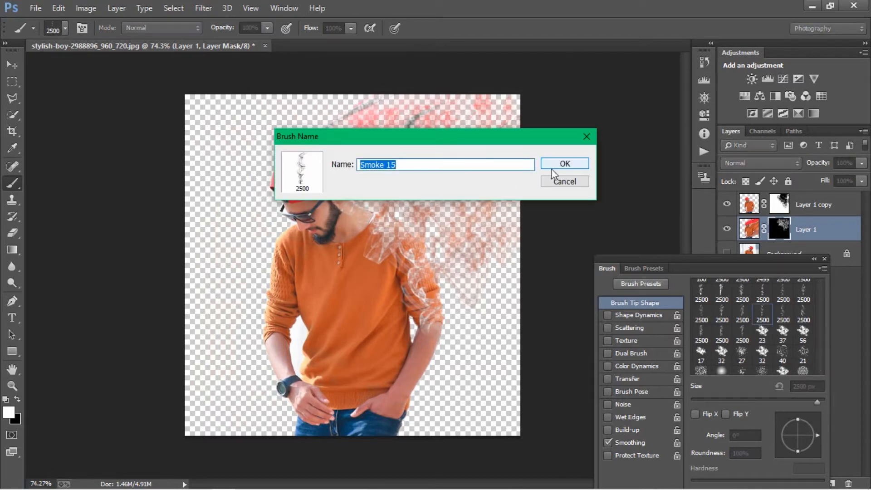
pyautogui.click(552, 165)
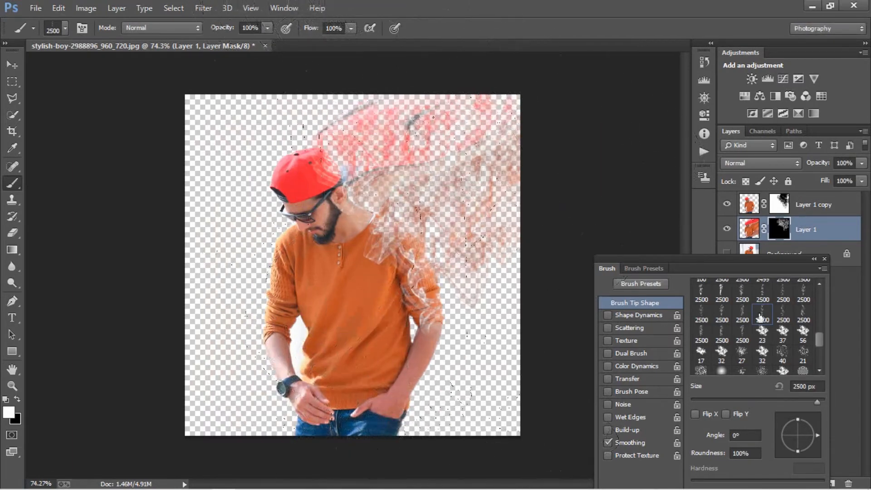
pyautogui.scroll(2, 805, 285)
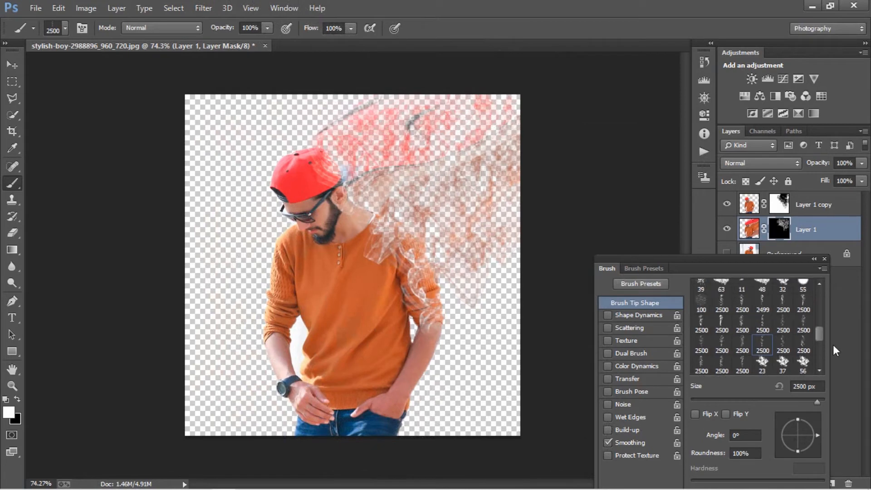
pyautogui.click(819, 269)
pyautogui.click(819, 269)
pyautogui.moveTo(794, 402); pyautogui.dragTo(801, 400)
pyautogui.moveTo(814, 443); pyautogui.dragTo(807, 446)
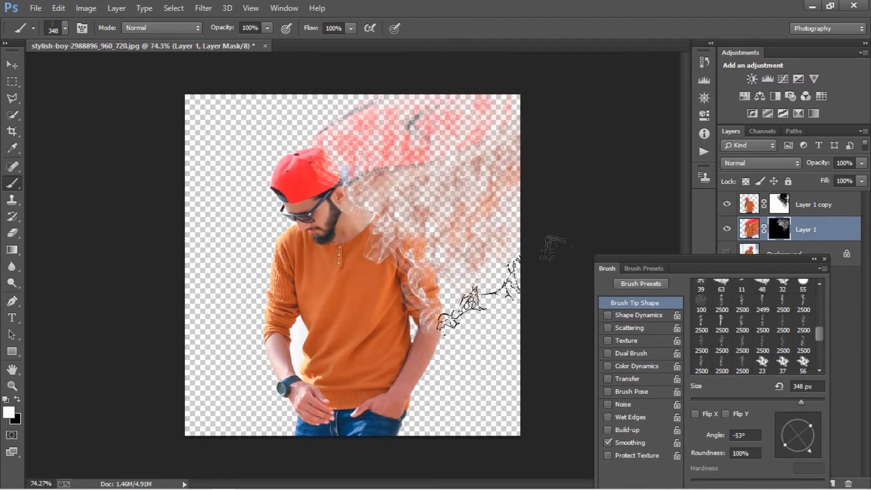
pyautogui.click(505, 310)
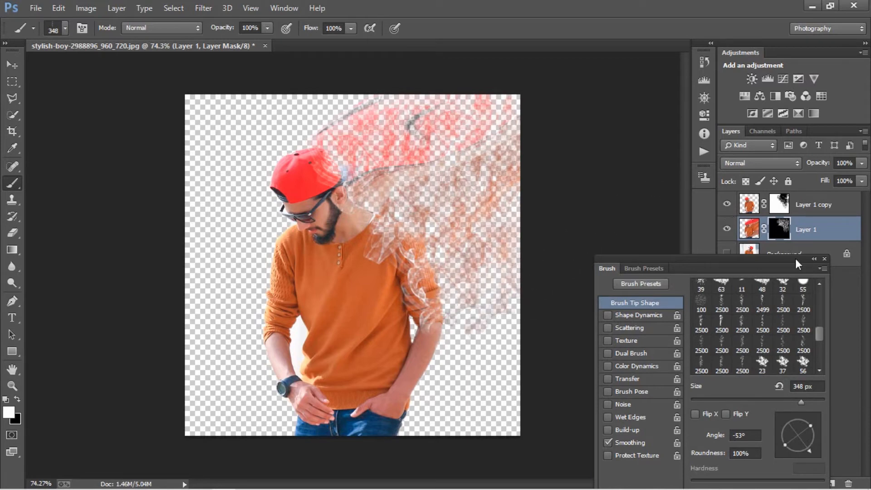
# - Put away the floating brush settings and switch to the Move tool
pyautogui.click(814, 260)
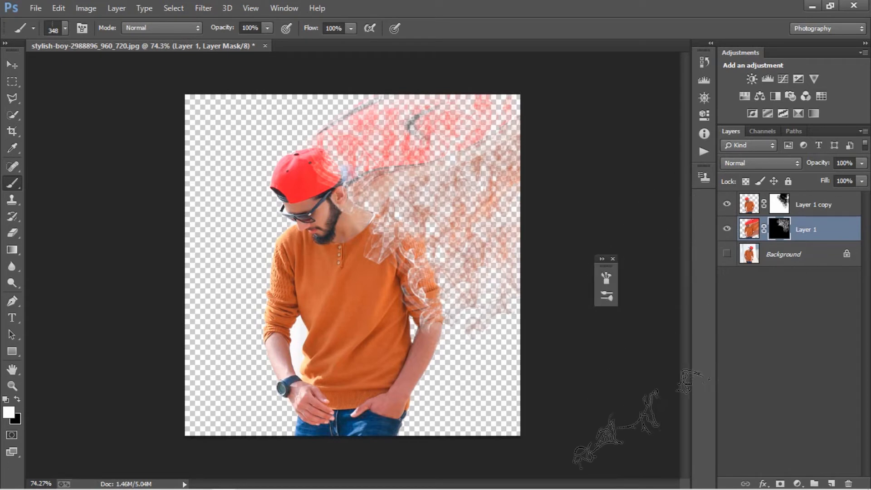
pyautogui.click(13, 66)
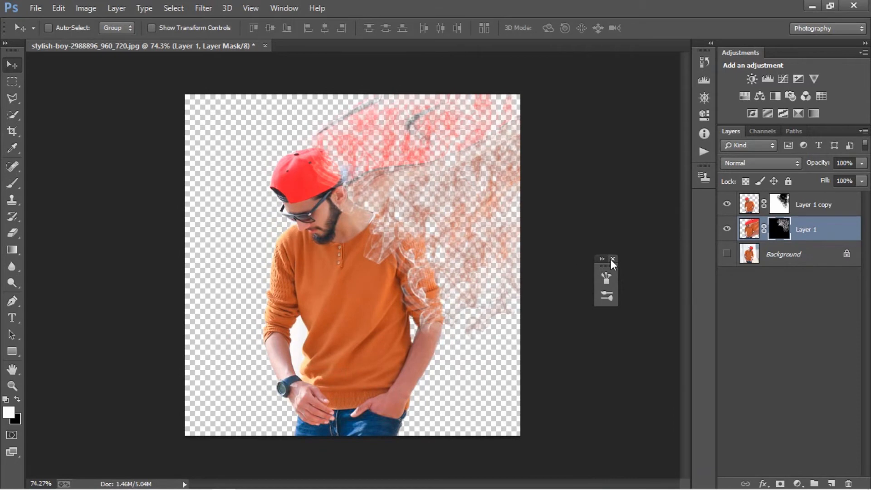
pyautogui.click(612, 259)
# - Add a Gradient fill layer directly above the Background layer, based on the Foreground to Background preset
pyautogui.click(748, 255)
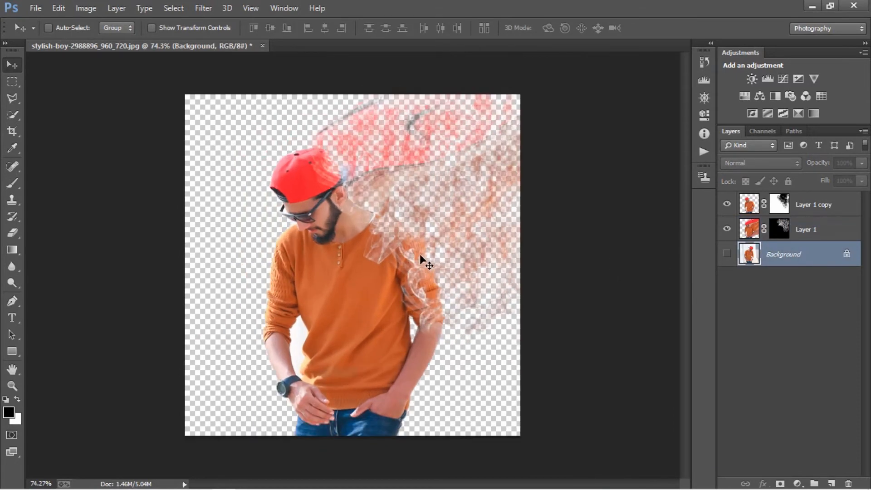
pyautogui.scroll(1, 421, 254)
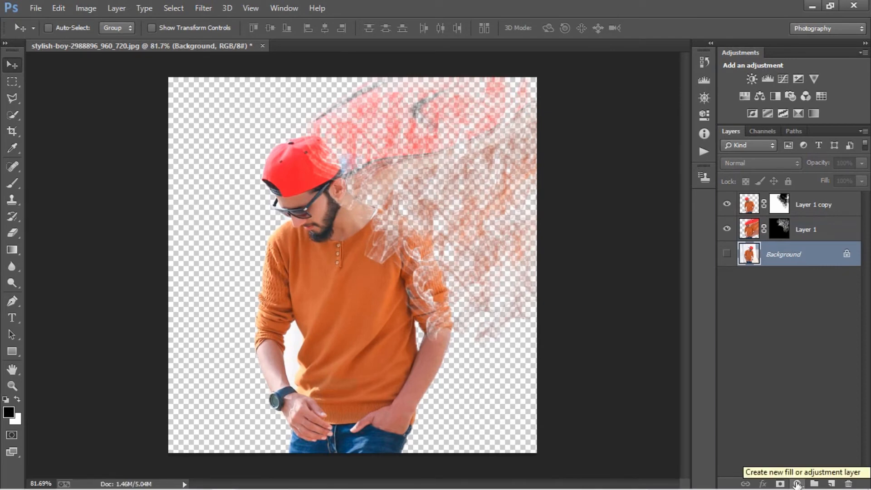
pyautogui.click(797, 484)
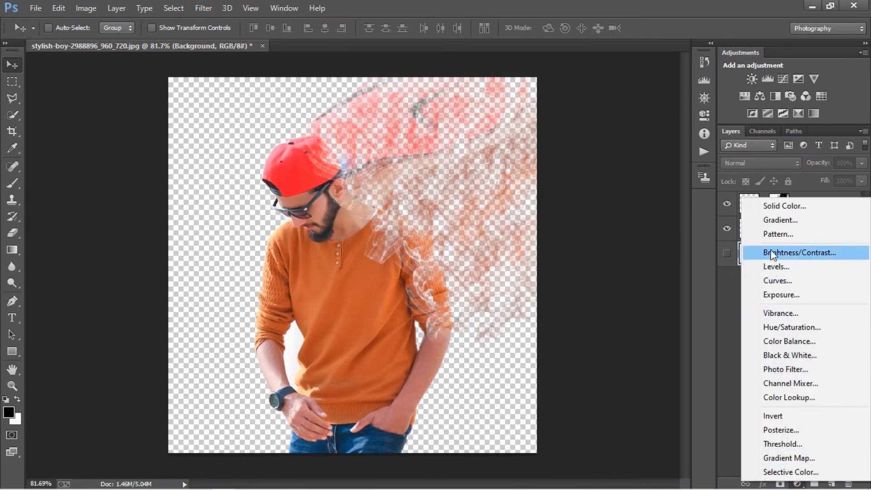
pyautogui.click(766, 221)
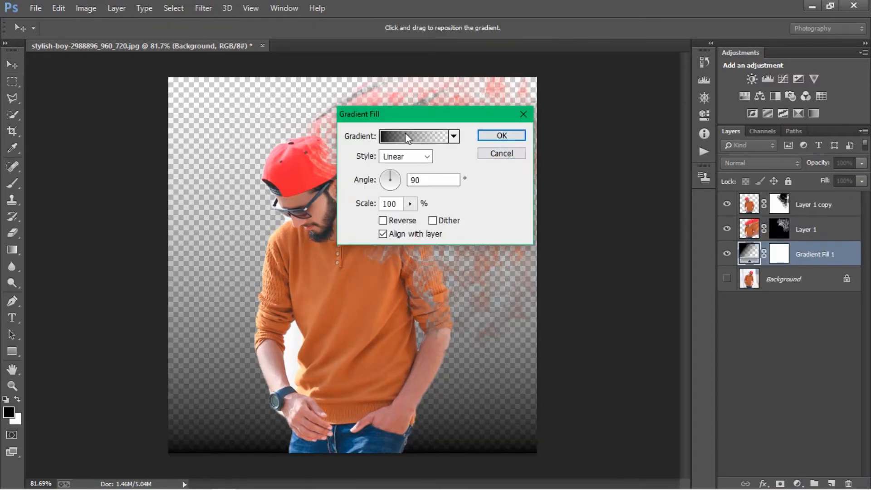
pyautogui.click(386, 140)
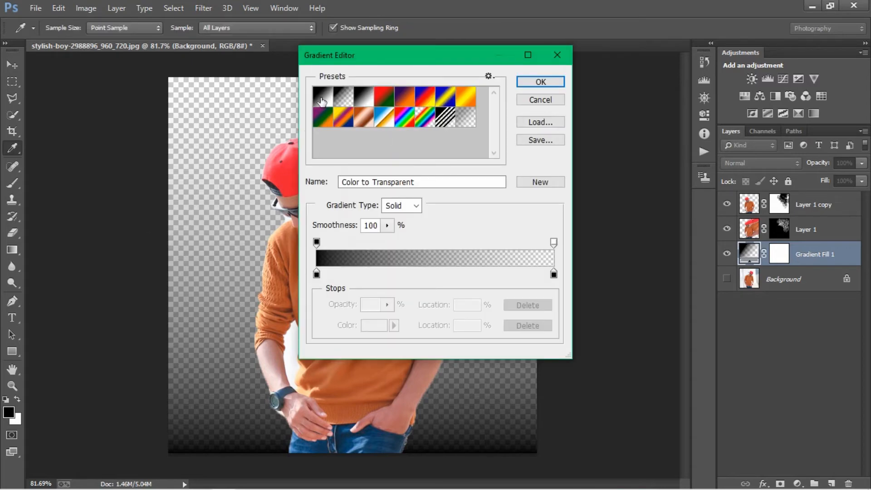
pyautogui.click(321, 101)
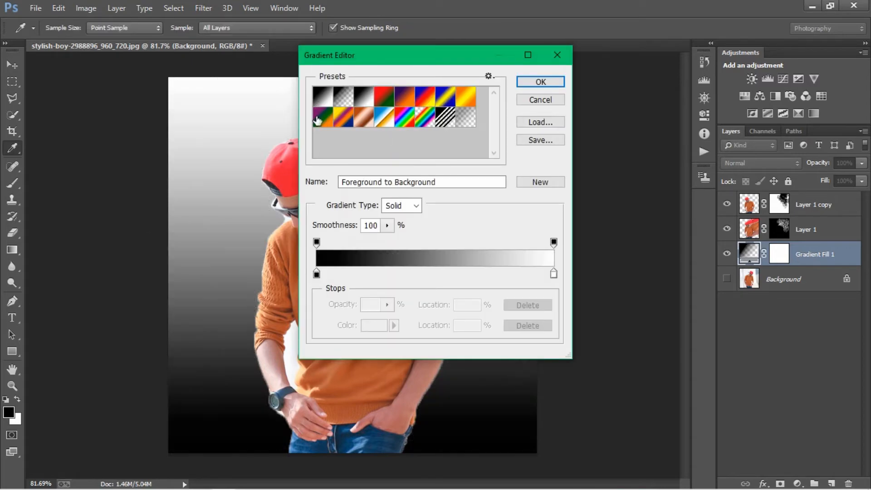
# - Recolour the gradient's black starting stop to a light cyan with hue 176°
pyautogui.click(316, 274)
pyautogui.click(377, 326)
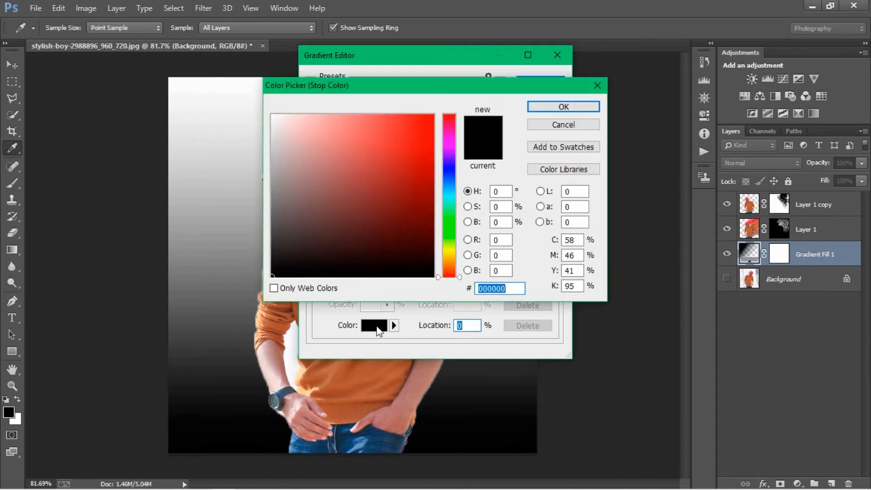
pyautogui.click(448, 195)
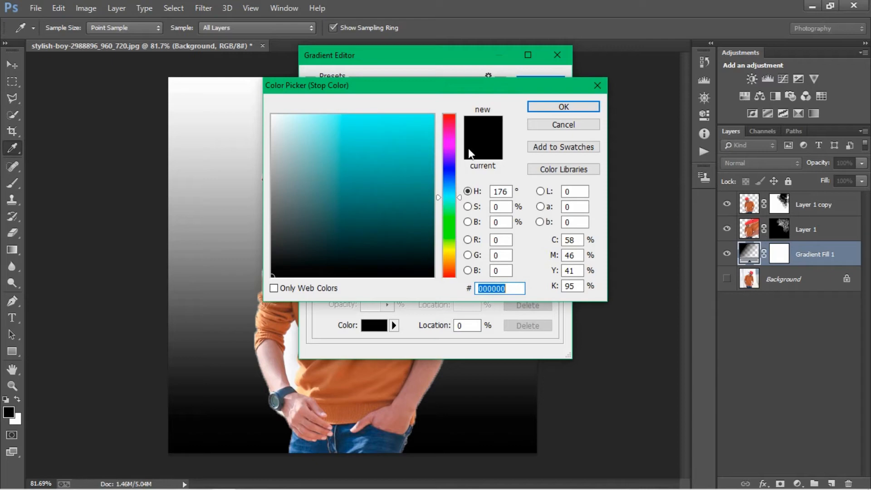
pyautogui.click(385, 123)
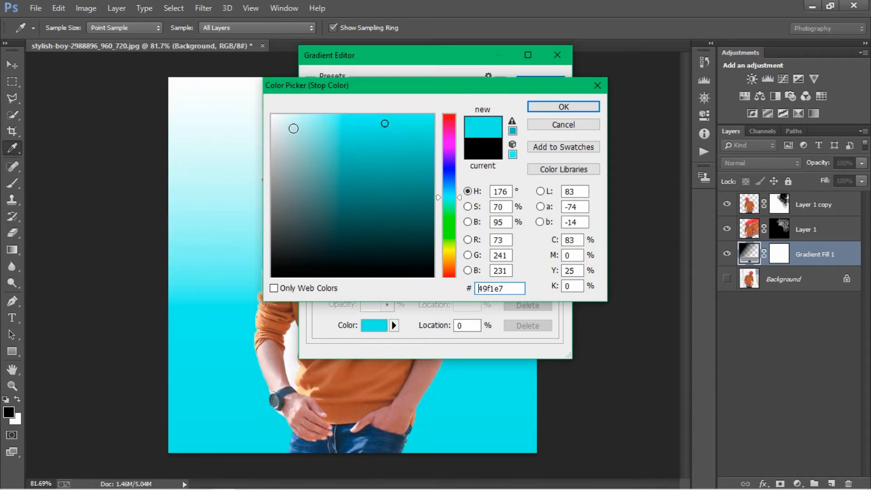
pyautogui.click(293, 128)
pyautogui.click(381, 130)
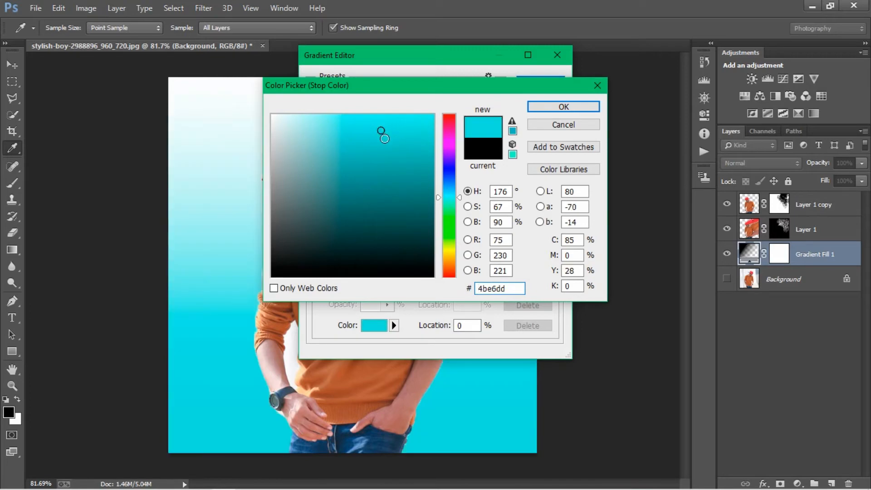
pyautogui.click(412, 124)
pyautogui.click(281, 120)
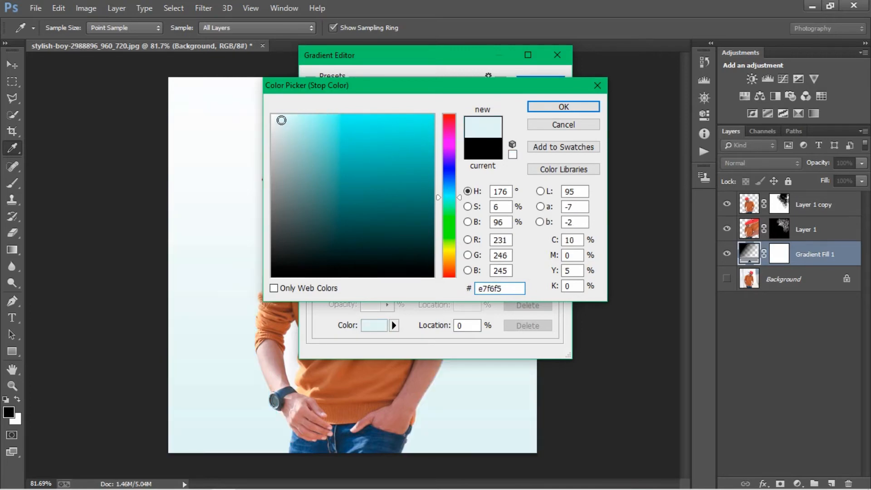
pyautogui.click(307, 123)
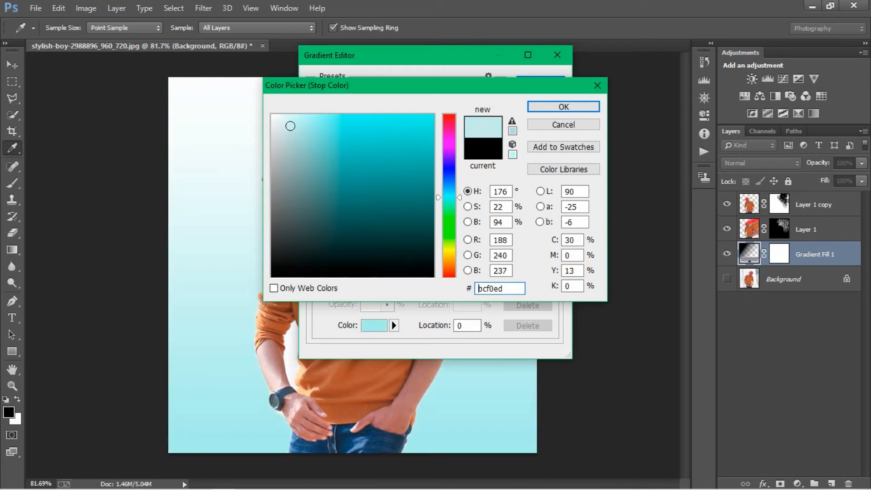
pyautogui.click(290, 125)
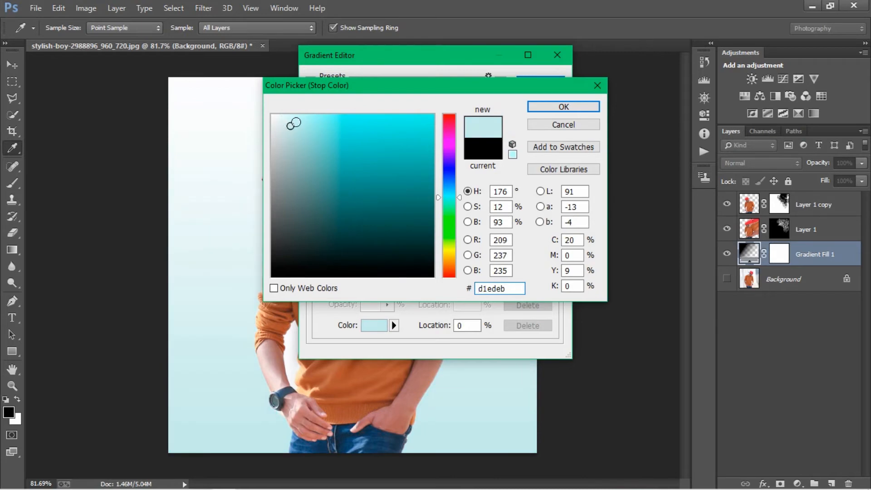
pyautogui.click(309, 123)
pyautogui.moveTo(309, 123); pyautogui.dragTo(319, 122)
pyautogui.click(563, 107)
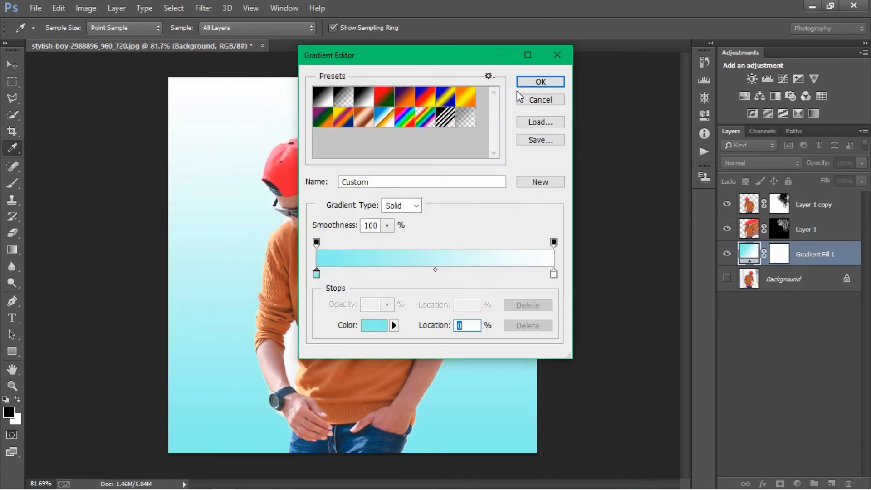
# - Accept the cyan-to-white gradient, set the linear fill's angle to 11.31° and apply the fill layer
pyautogui.moveTo(435, 58); pyautogui.dragTo(636, 84)
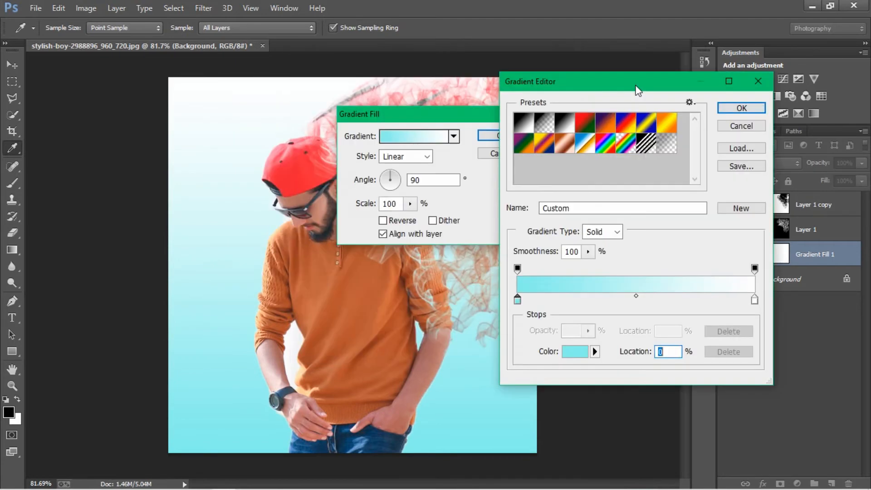
pyautogui.click(741, 108)
pyautogui.moveTo(390, 179); pyautogui.dragTo(398, 181)
pyautogui.moveTo(451, 114); pyautogui.dragTo(668, 188)
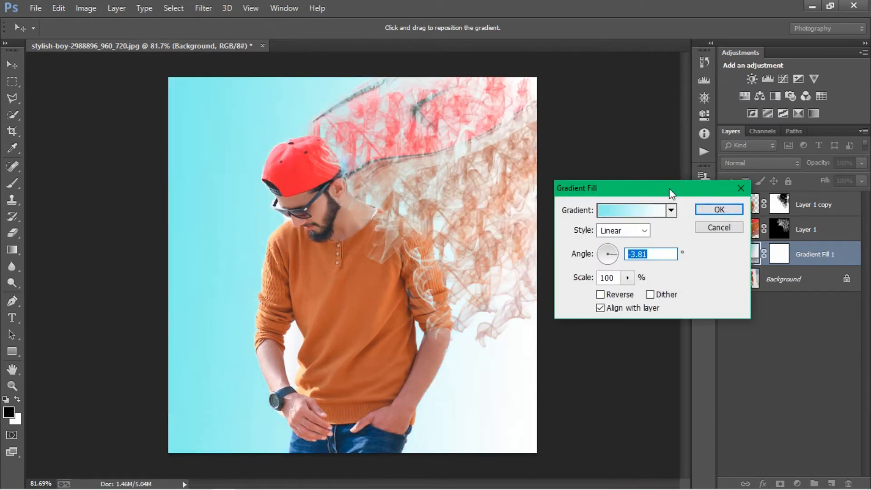
pyautogui.moveTo(670, 189); pyautogui.dragTo(725, 202)
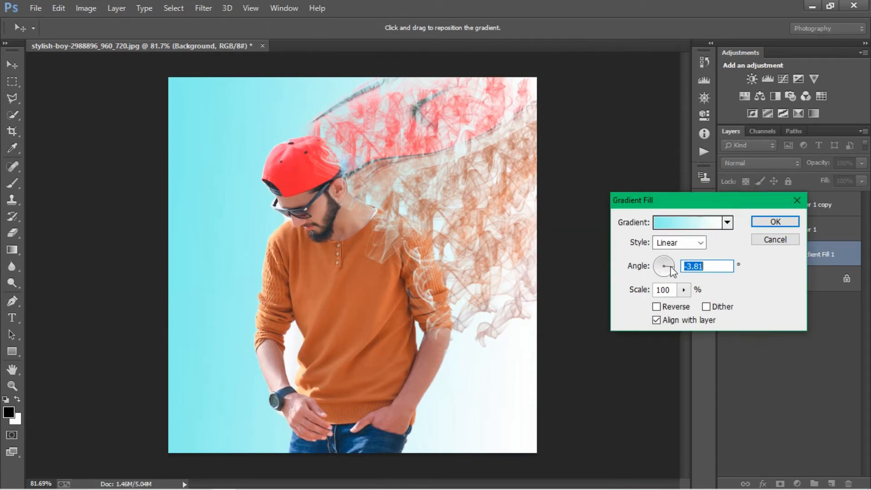
pyautogui.moveTo(667, 268)
pyautogui.mouseDown()
pyautogui.moveTo(662, 276)
pyautogui.moveTo(680, 256)
pyautogui.moveTo(663, 274)
pyautogui.moveTo(674, 269)
pyautogui.mouseUp()
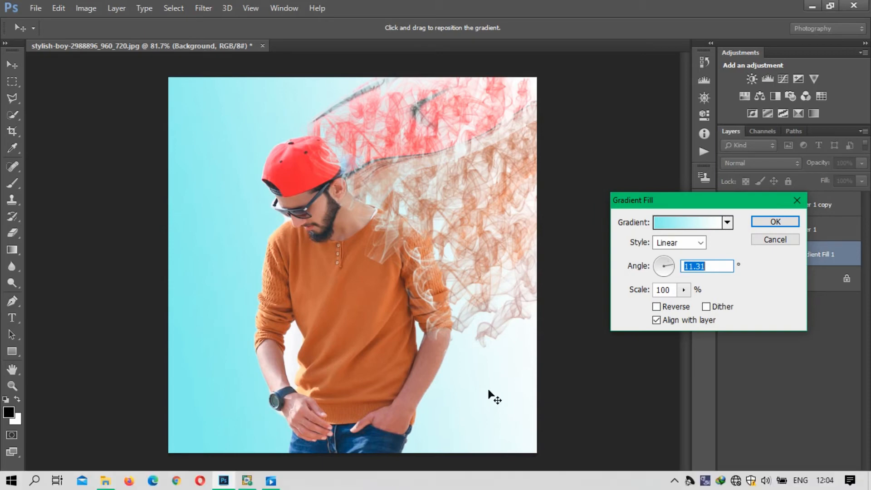
pyautogui.click(777, 221)
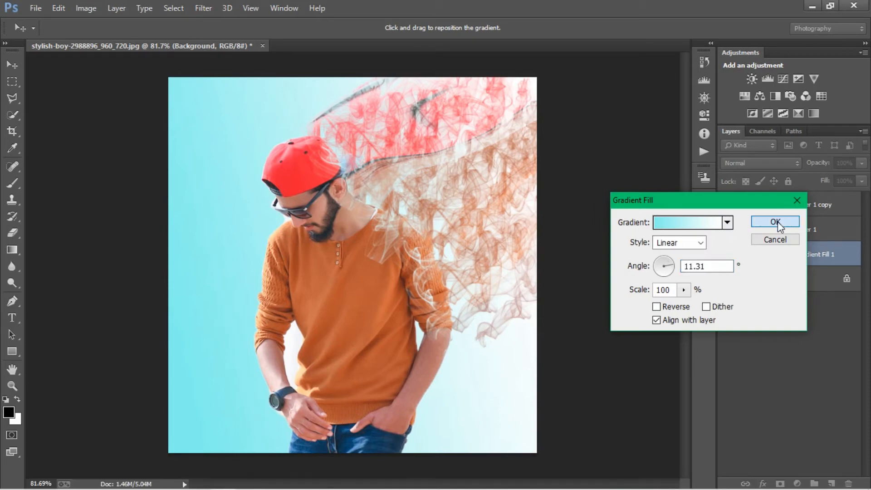
pyautogui.scroll(-3, 375, 233)
pyautogui.scroll(7, 376, 237)
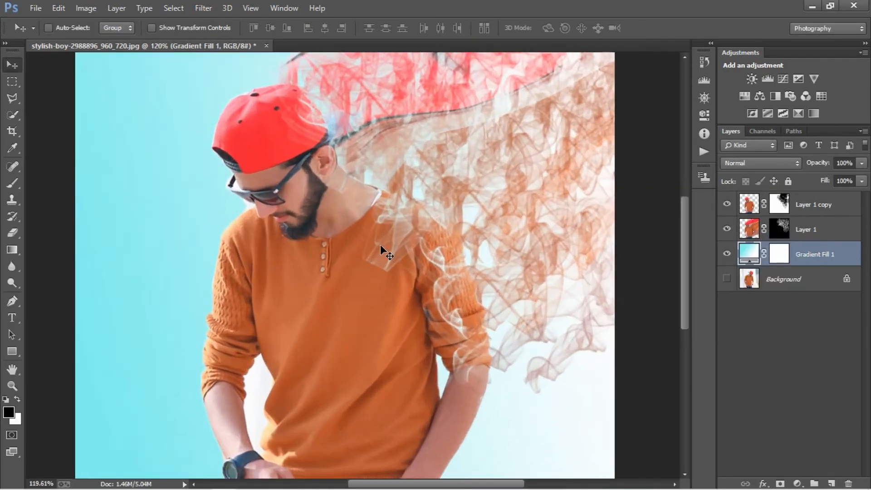
pyautogui.scroll(-2, 380, 245)
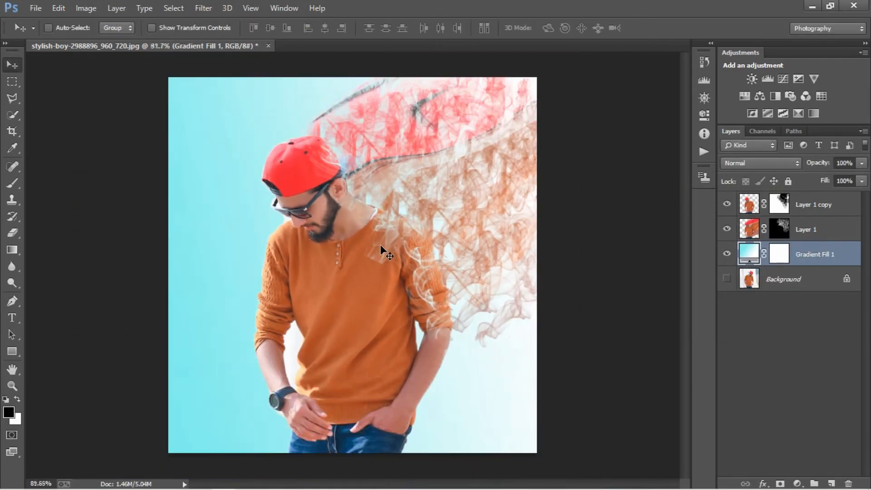
# - Add a Brightness/Contrast adjustment layer directly above Layer 1 copy
pyautogui.click(770, 289)
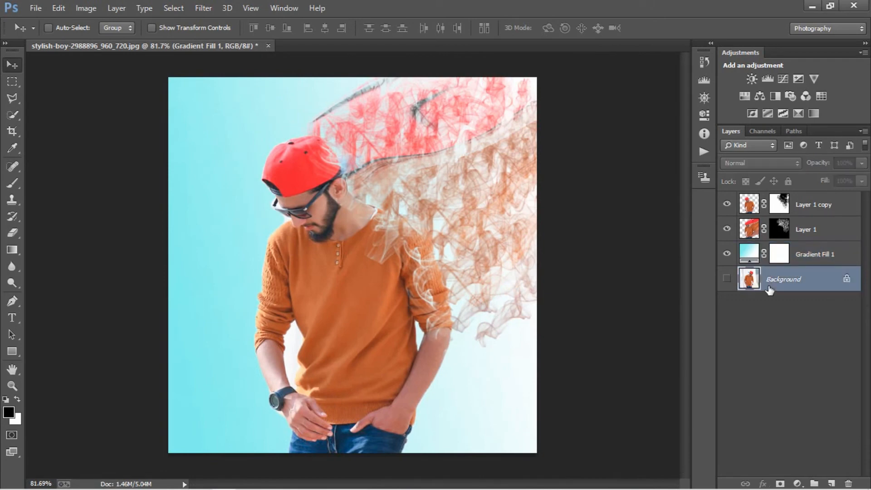
pyautogui.click(798, 257)
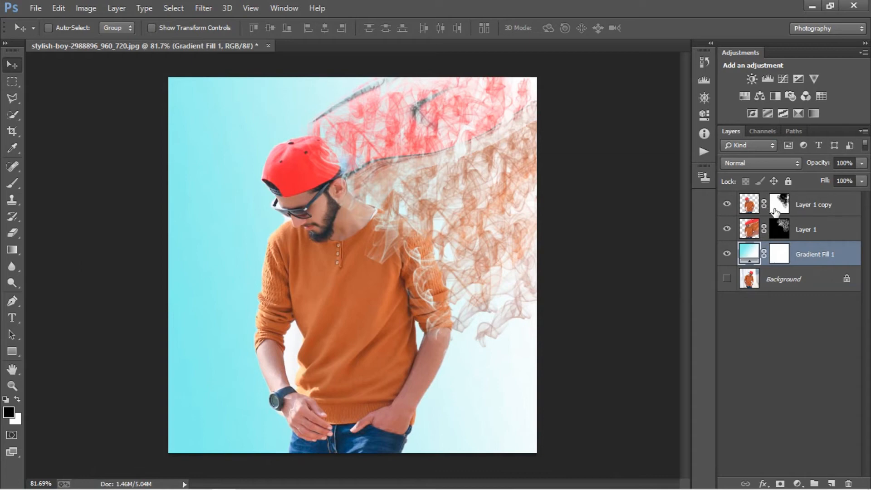
pyautogui.click(748, 203)
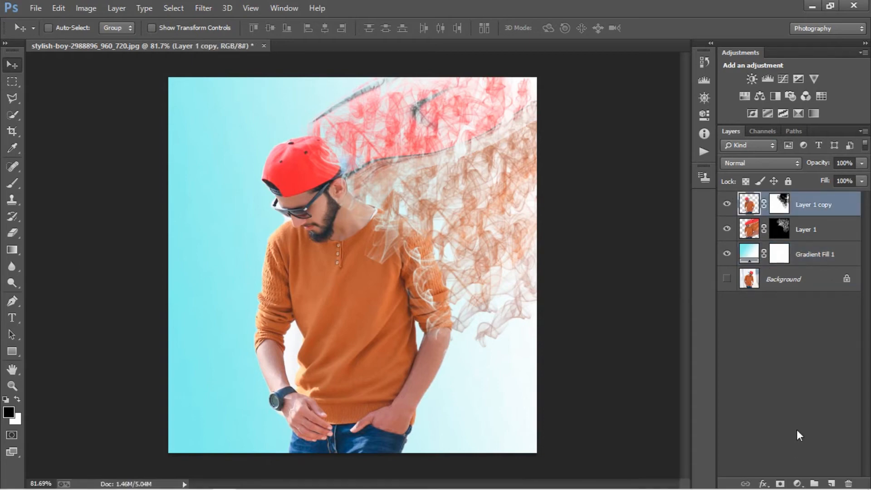
pyautogui.click(795, 483)
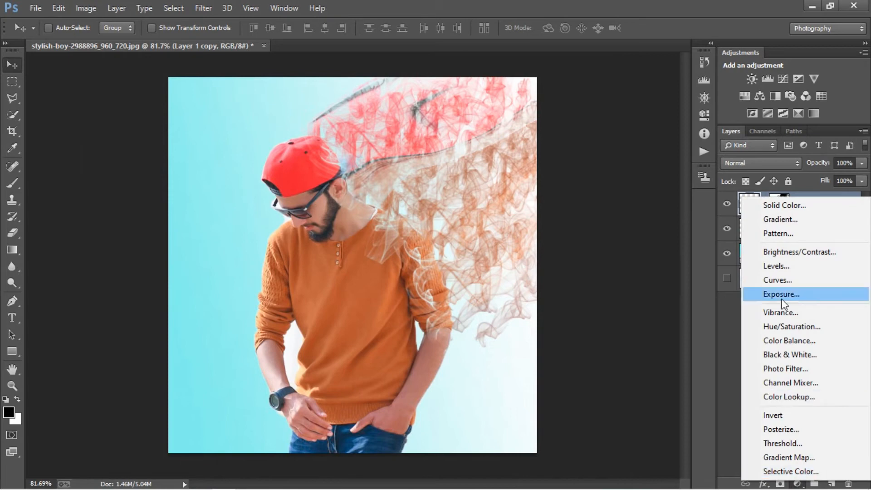
pyautogui.click(798, 251)
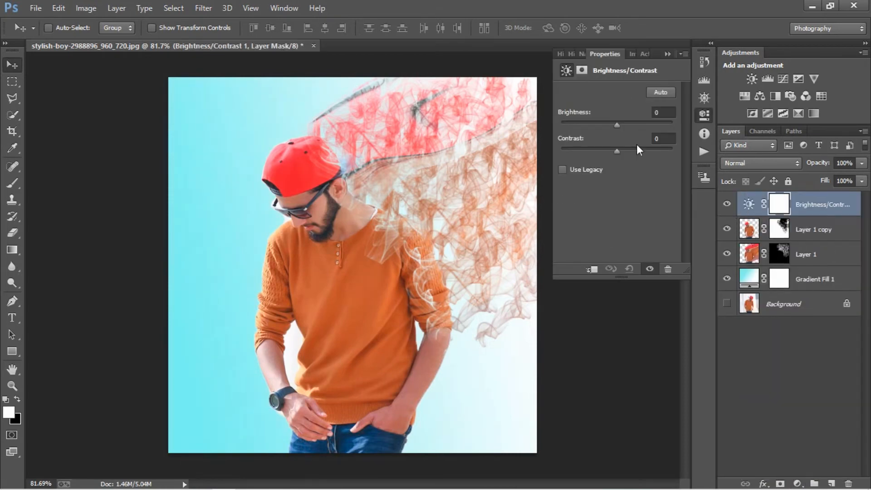
# - Set the new adjustment's brightness to -31 and contrast to 64, and put away its settings
pyautogui.moveTo(616, 125)
pyautogui.mouseDown()
pyautogui.moveTo(630, 121)
pyautogui.moveTo(601, 126)
pyautogui.moveTo(611, 122)
pyautogui.mouseUp()
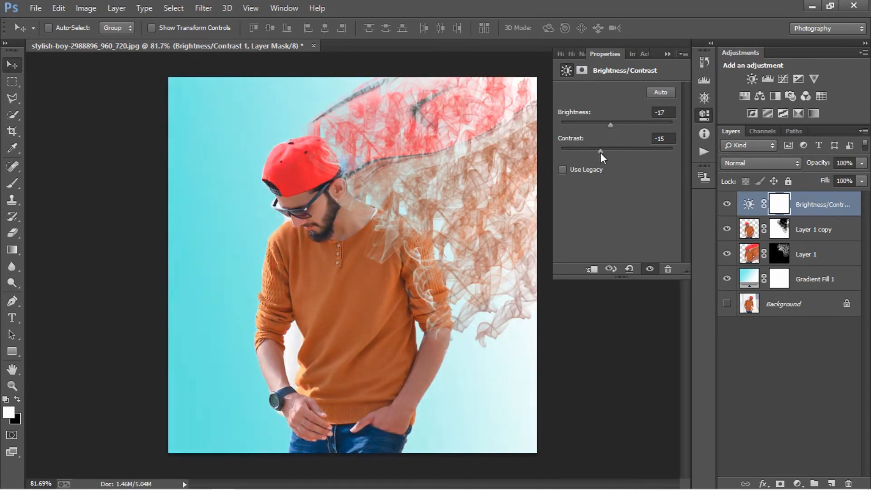
pyautogui.moveTo(583, 153); pyautogui.dragTo(622, 151)
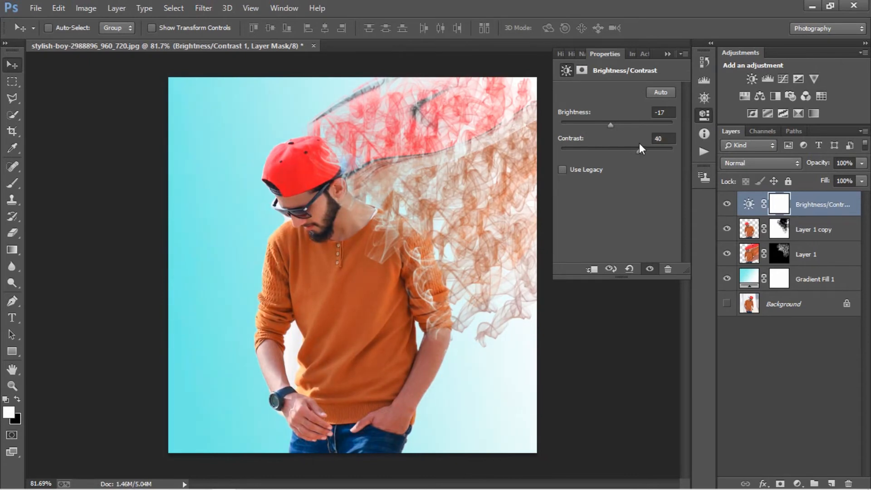
pyautogui.click(662, 91)
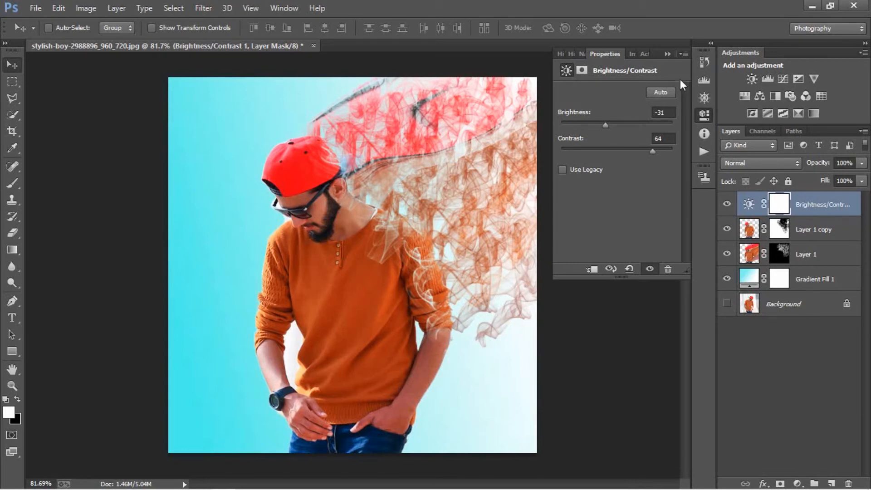
pyautogui.click(666, 53)
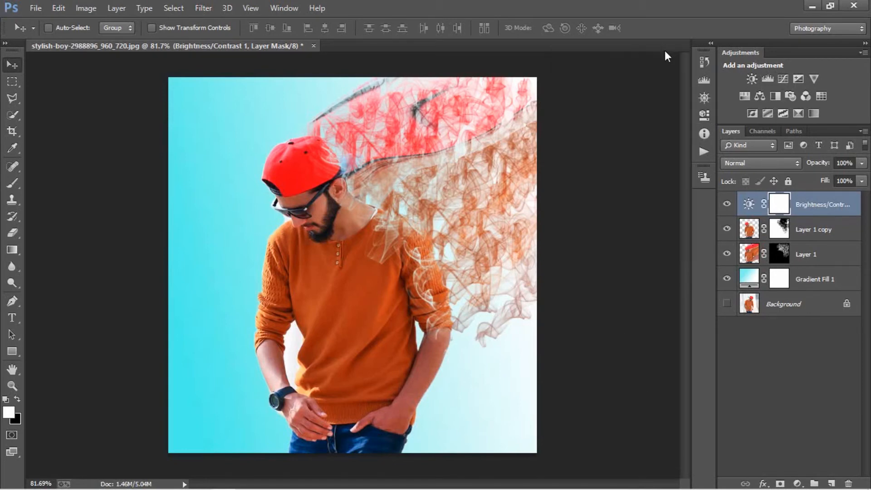
# - Add a second Brightness/Contrast adjustment directly above Layer 1 with brightness -22 and contrast 98
pyautogui.click(748, 234)
pyautogui.click(750, 255)
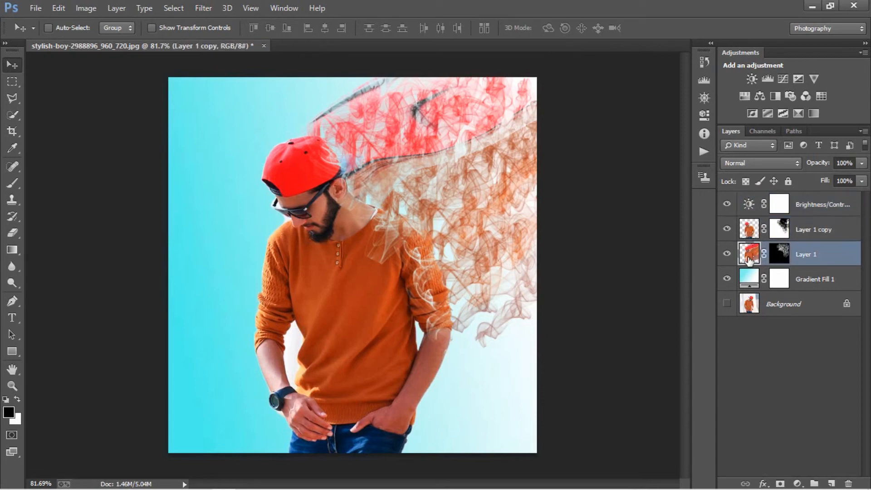
pyautogui.click(797, 483)
pyautogui.click(780, 257)
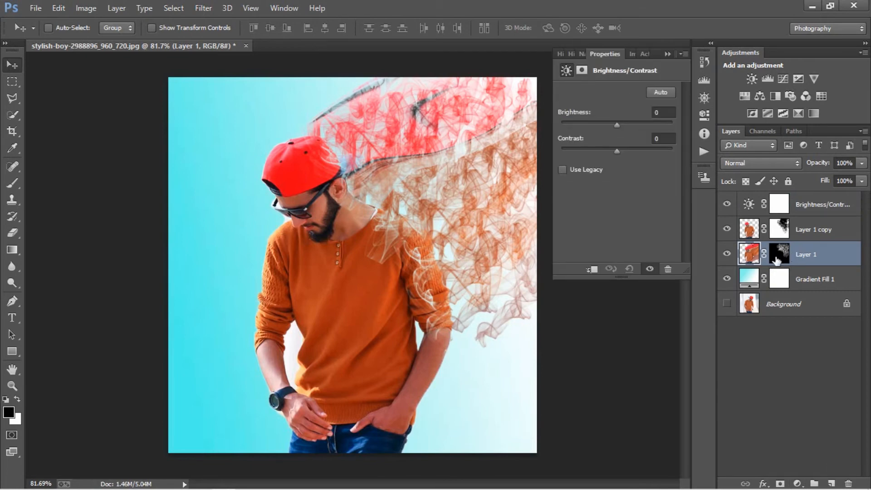
pyautogui.moveTo(618, 125)
pyautogui.mouseDown()
pyautogui.moveTo(600, 127)
pyautogui.moveTo(625, 121)
pyautogui.moveTo(604, 153)
pyautogui.moveTo(651, 148)
pyautogui.moveTo(601, 153)
pyautogui.moveTo(605, 129)
pyautogui.moveTo(673, 128)
pyautogui.moveTo(608, 138)
pyautogui.mouseUp()
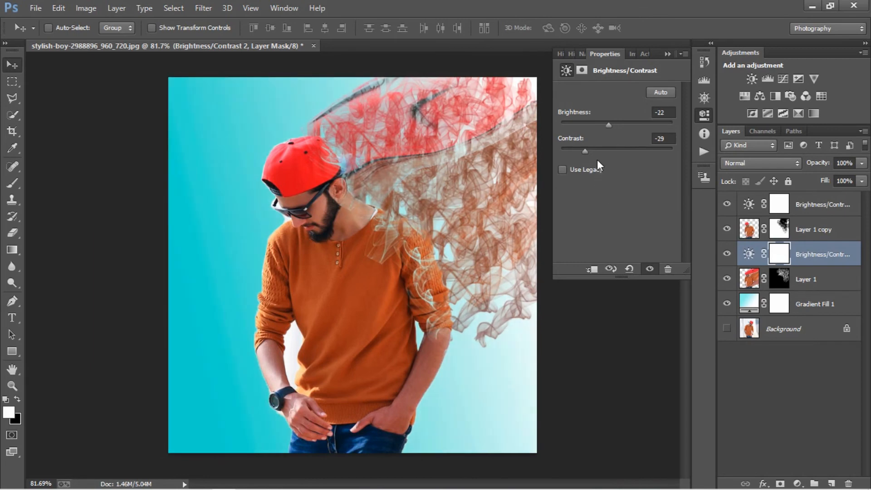
pyautogui.moveTo(585, 152); pyautogui.dragTo(640, 150)
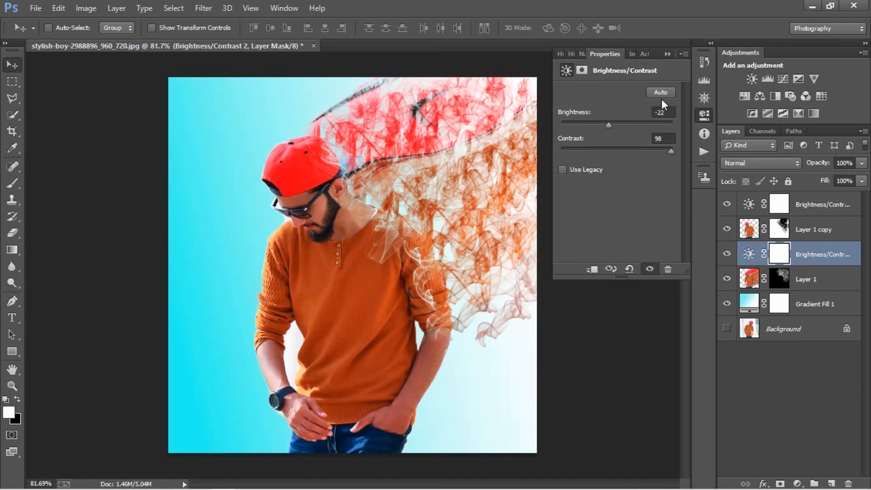
pyautogui.click(665, 54)
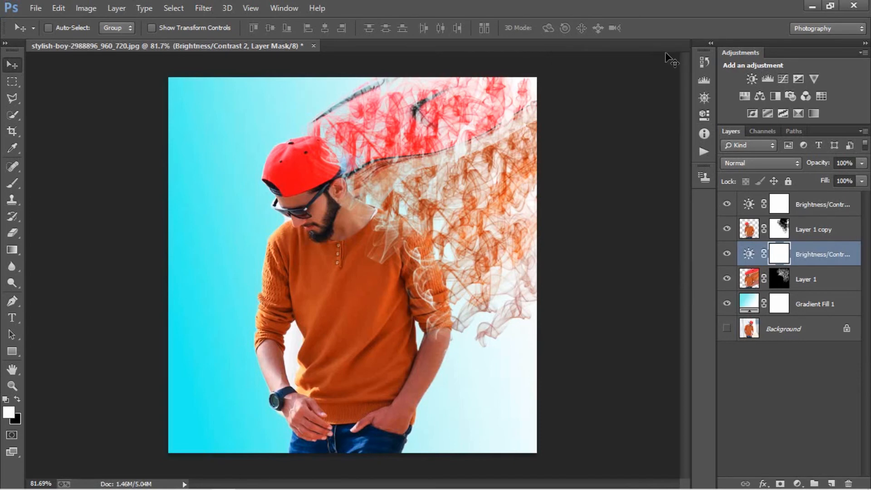
# - Target Layer 1 copy's layer mask and switch to the Eraser tool
pyautogui.click(748, 232)
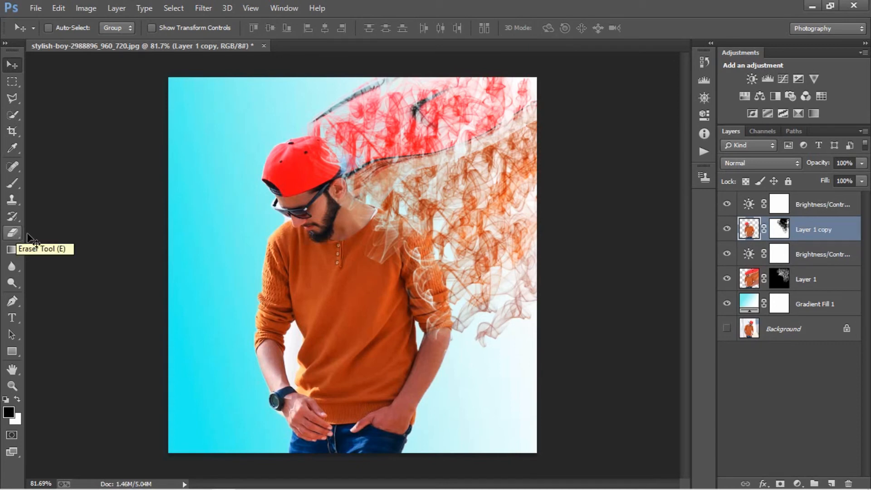
pyautogui.click(779, 233)
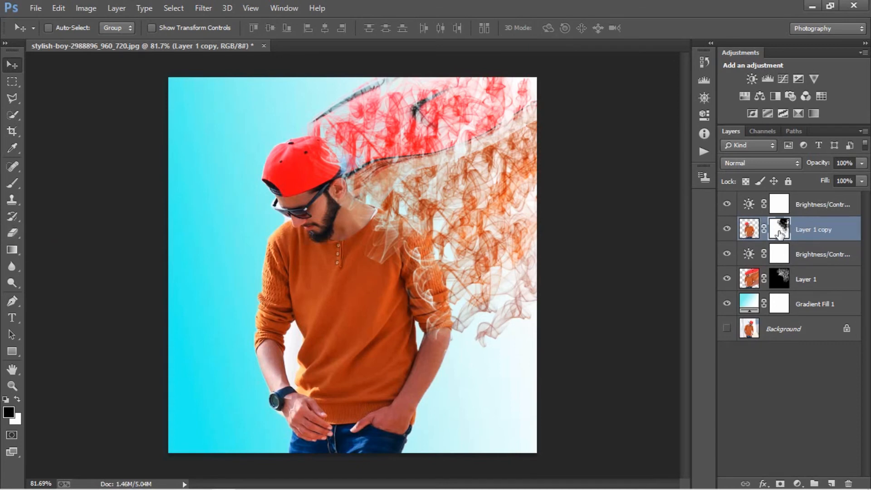
pyautogui.press('x')
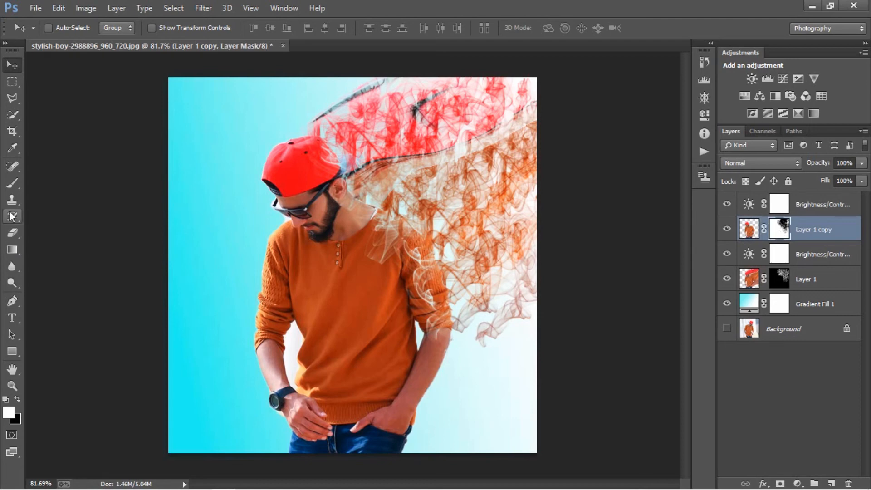
pyautogui.moveTo(16, 233); pyautogui.dragTo(55, 232)
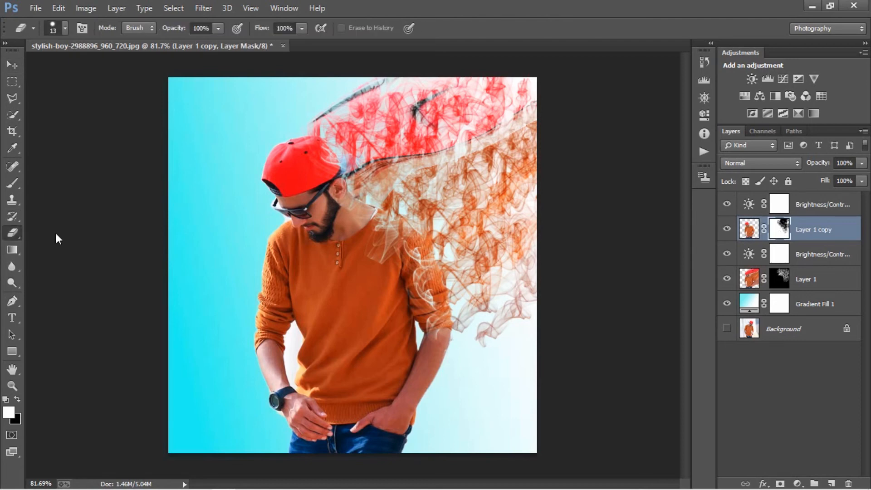
pyautogui.click(369, 247)
pyautogui.doubleClick(773, 233)
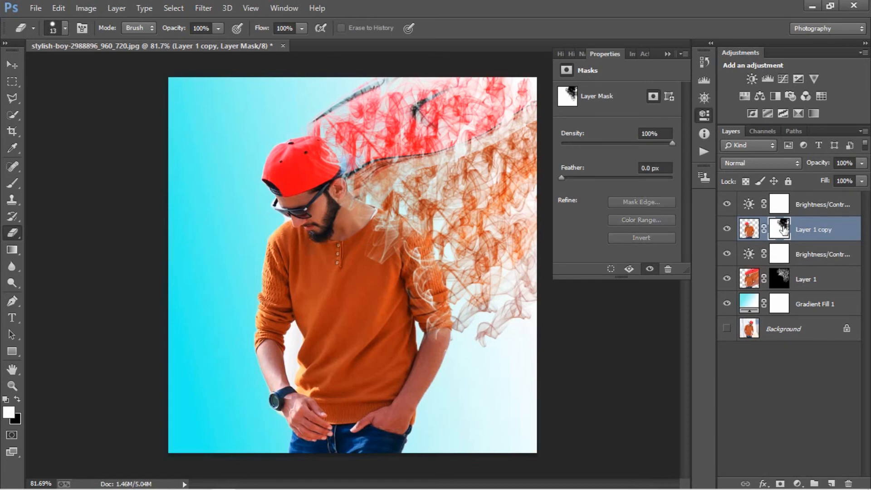
pyautogui.click(667, 54)
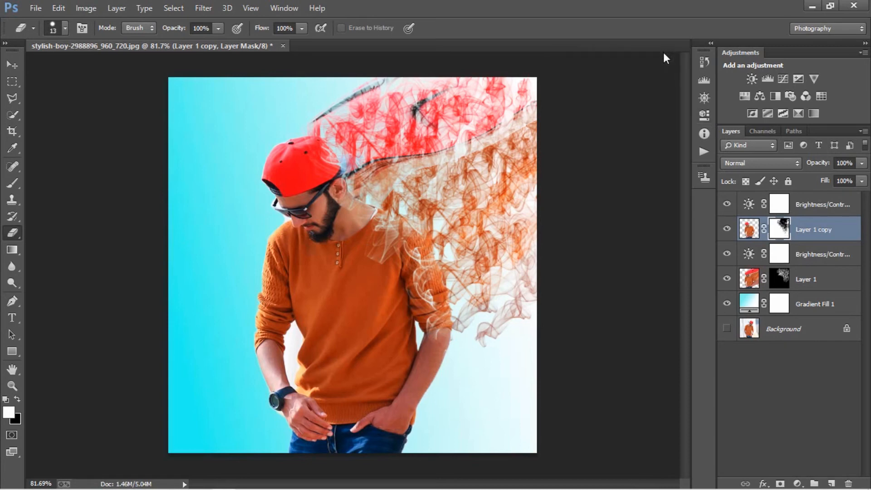
pyautogui.rightClick(12, 232)
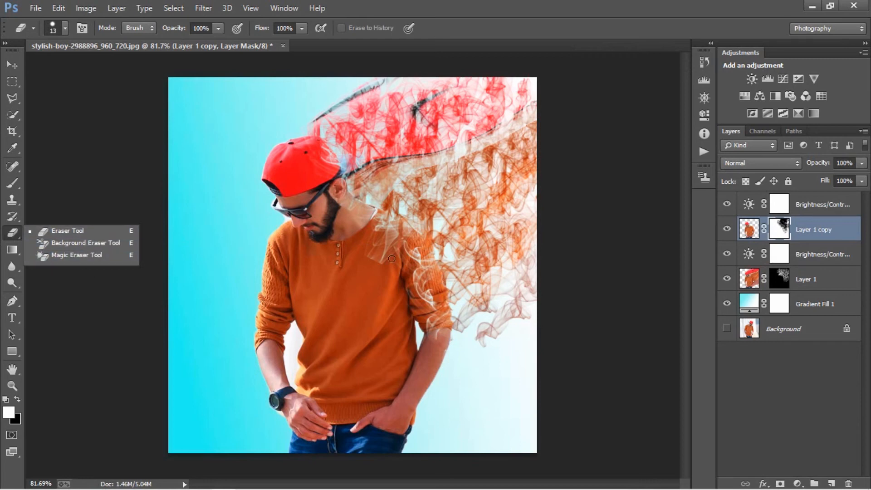
pyautogui.click(784, 250)
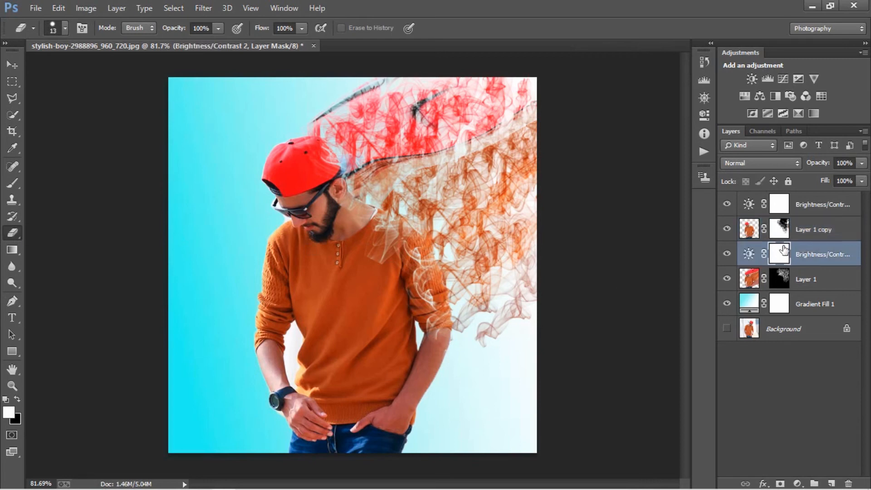
pyautogui.click(749, 229)
pyautogui.press('x')
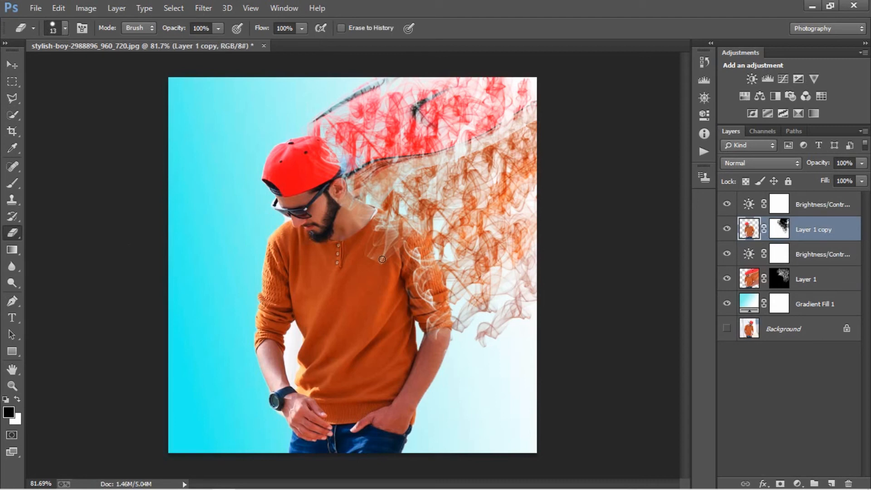
pyautogui.click(382, 259)
pyautogui.hotkey('ctrl', 'z')
# - On Layer 1's mask, erase the smoke's stray lower-right wisps and the dark outline above the cap with a 40 px eraser
pyautogui.click(779, 279)
pyautogui.press('x')
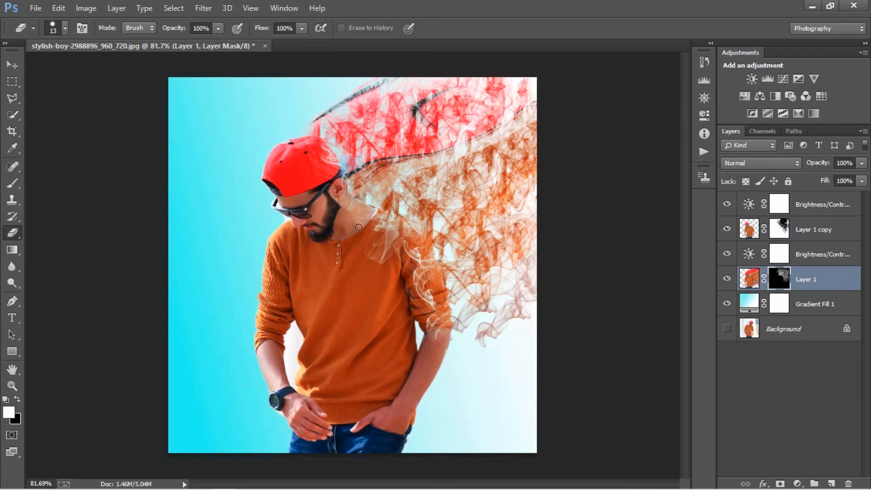
pyautogui.rightClick(372, 251)
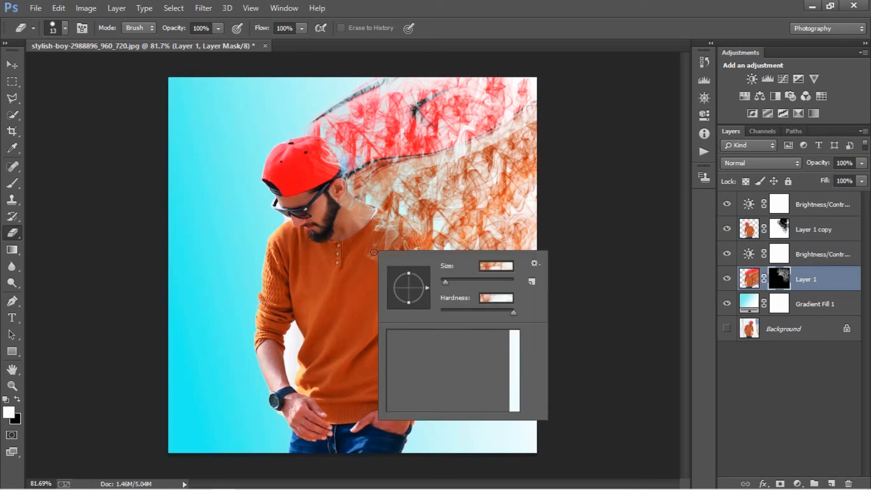
pyautogui.click(448, 281)
pyautogui.press('Return')
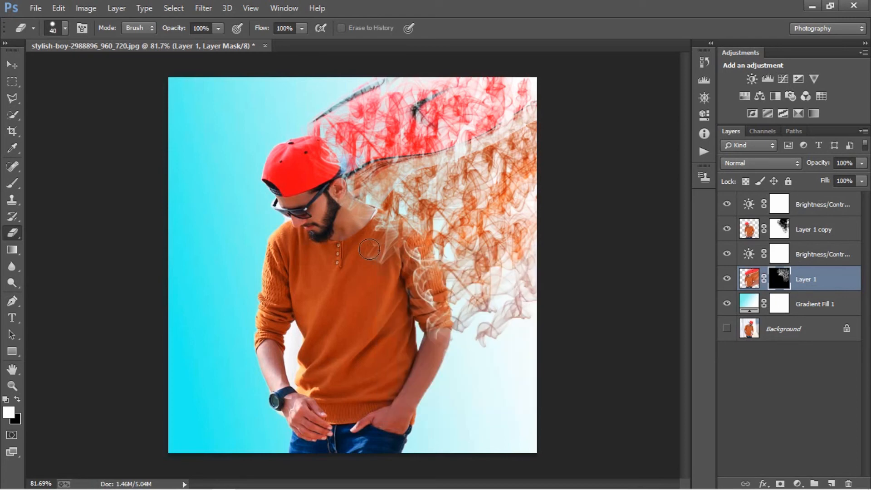
pyautogui.moveTo(490, 343)
pyautogui.mouseDown()
pyautogui.moveTo(467, 338)
pyautogui.moveTo(527, 305)
pyautogui.moveTo(494, 332)
pyautogui.moveTo(480, 334)
pyautogui.moveTo(552, 277)
pyautogui.mouseUp()
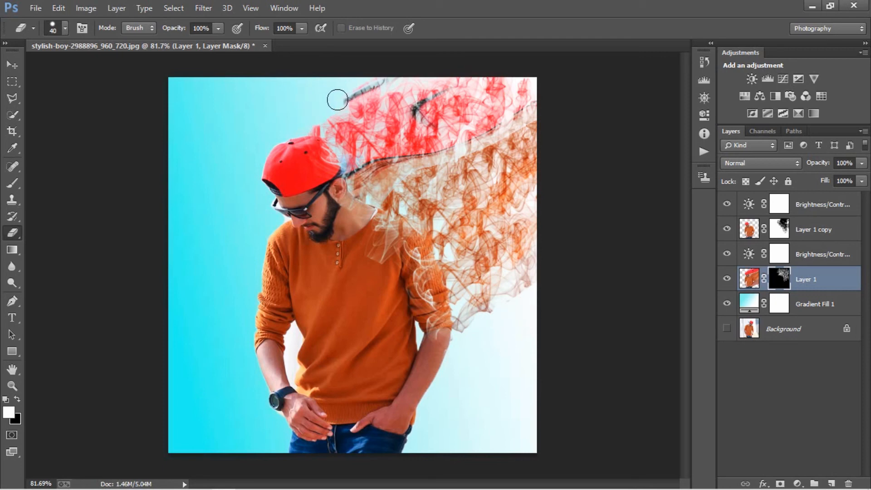
pyautogui.moveTo(337, 99); pyautogui.dragTo(384, 64)
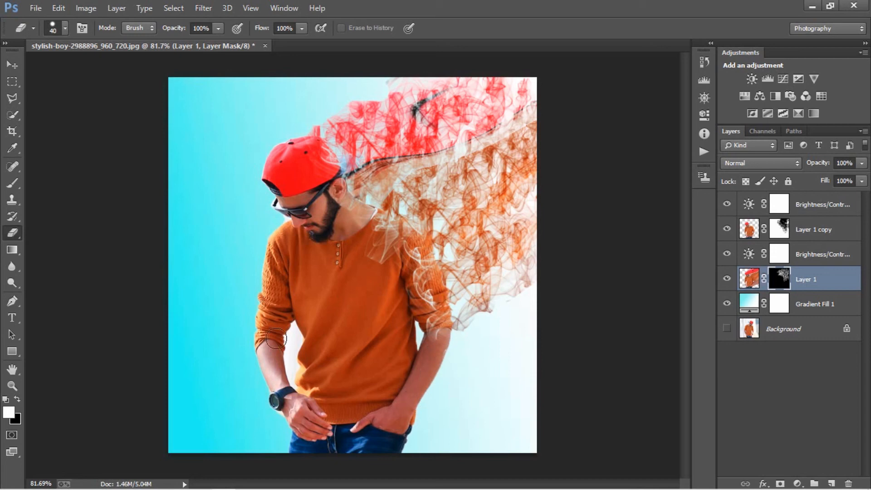
# - Target Layer 1 copy's image instead of its mask and set the eraser size to 8 px
pyautogui.scroll(-2, 285, 338)
pyautogui.scroll(2, 285, 338)
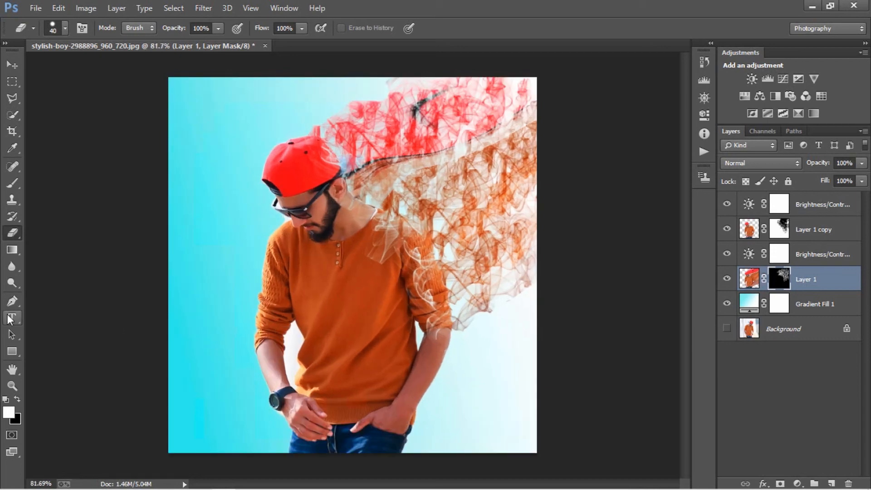
pyautogui.click(12, 231)
pyautogui.click(750, 229)
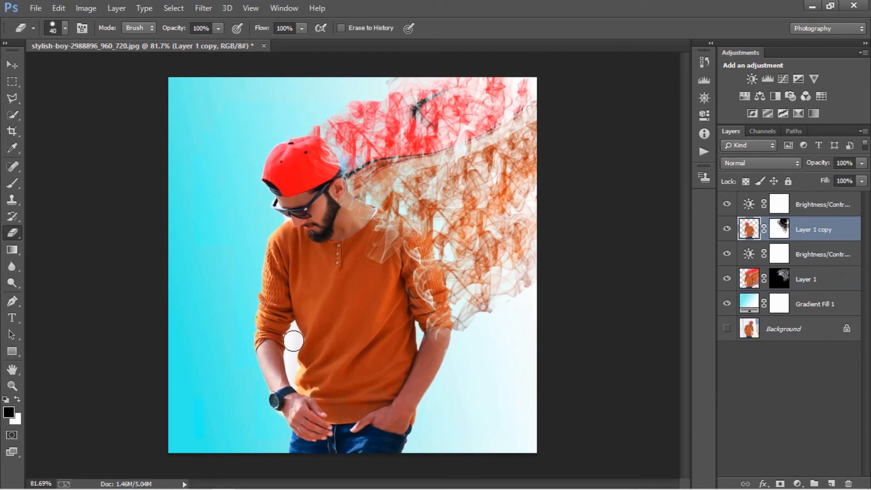
pyautogui.scroll(-2, 293, 341)
pyautogui.scroll(10, 293, 341)
pyautogui.rightClick(281, 356)
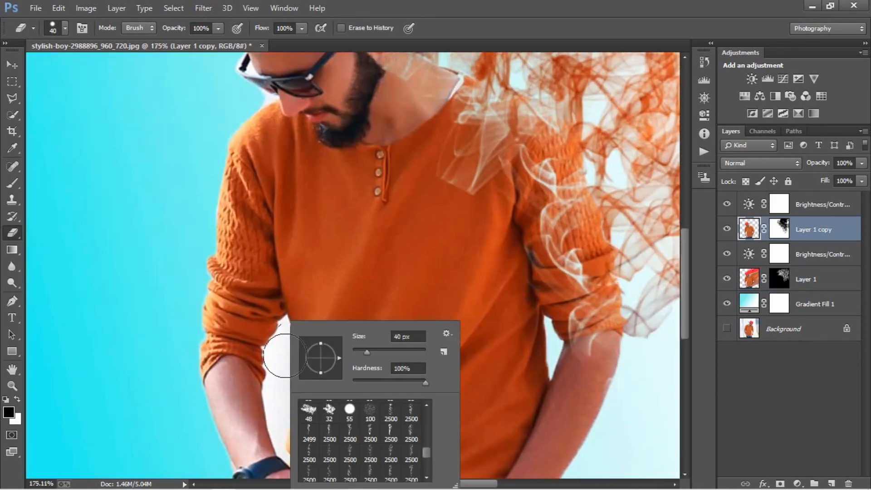
pyautogui.write('8')
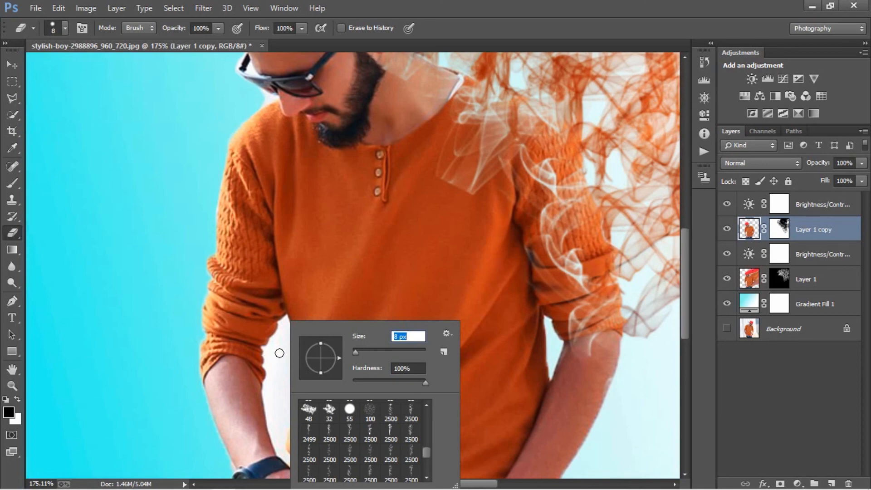
pyautogui.press('Return')
# - Erase the white background on Layer 1 copy in the upper gap between the watch-side arm and the sweater
pyautogui.scroll(15, 284, 347)
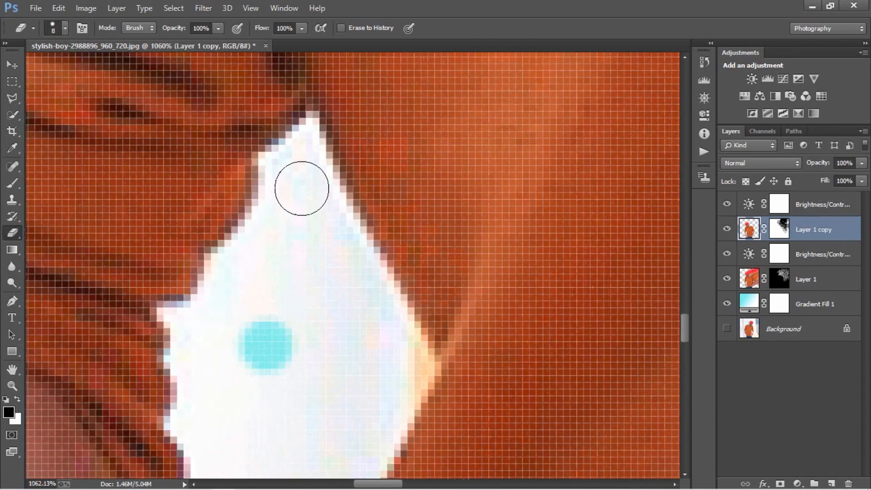
pyautogui.moveTo(302, 184)
pyautogui.mouseDown()
pyautogui.moveTo(220, 326)
pyautogui.moveTo(201, 331)
pyautogui.moveTo(207, 426)
pyautogui.moveTo(245, 414)
pyautogui.moveTo(261, 304)
pyautogui.moveTo(299, 353)
pyautogui.moveTo(305, 186)
pyautogui.moveTo(401, 361)
pyautogui.moveTo(395, 396)
pyautogui.moveTo(375, 418)
pyautogui.moveTo(404, 388)
pyautogui.moveTo(394, 361)
pyautogui.moveTo(356, 330)
pyautogui.moveTo(334, 396)
pyautogui.moveTo(297, 415)
pyautogui.moveTo(273, 295)
pyautogui.moveTo(189, 317)
pyautogui.moveTo(199, 386)
pyautogui.moveTo(236, 263)
pyautogui.moveTo(277, 222)
pyautogui.moveTo(312, 149)
pyautogui.mouseUp()
pyautogui.scroll(-8, 313, 366)
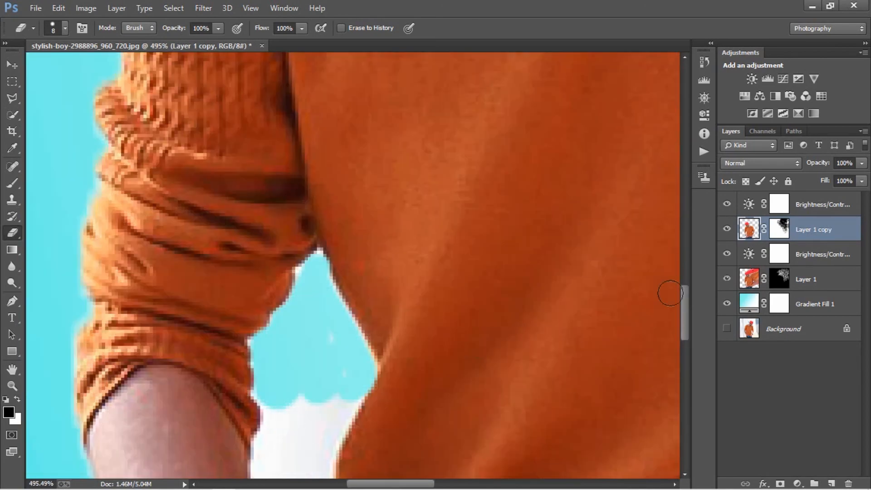
pyautogui.moveTo(685, 306); pyautogui.dragTo(685, 336)
pyautogui.scroll(5, 264, 225)
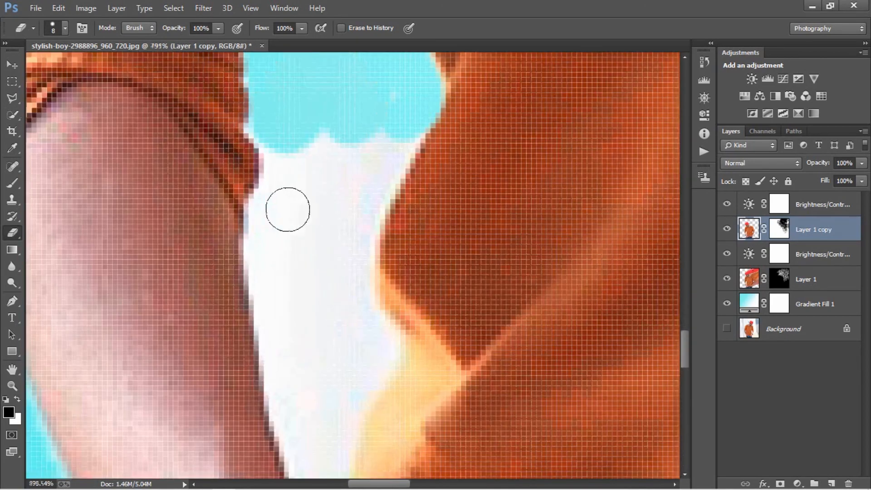
pyautogui.moveTo(274, 129)
pyautogui.mouseDown()
pyautogui.moveTo(286, 158)
pyautogui.moveTo(260, 258)
pyautogui.moveTo(286, 382)
pyautogui.moveTo(285, 427)
pyautogui.moveTo(276, 356)
pyautogui.moveTo(340, 137)
pyautogui.moveTo(428, 112)
pyautogui.moveTo(380, 219)
pyautogui.moveTo(367, 287)
pyautogui.moveTo(408, 378)
pyautogui.moveTo(434, 381)
pyautogui.moveTo(465, 403)
pyautogui.moveTo(466, 413)
pyautogui.moveTo(440, 358)
pyautogui.moveTo(390, 319)
pyautogui.moveTo(349, 188)
pyautogui.moveTo(364, 161)
pyautogui.moveTo(329, 237)
pyautogui.moveTo(341, 360)
pyautogui.moveTo(336, 413)
pyautogui.moveTo(307, 326)
pyautogui.moveTo(301, 343)
pyautogui.moveTo(267, 210)
pyautogui.mouseUp()
pyautogui.scroll(-3, 415, 318)
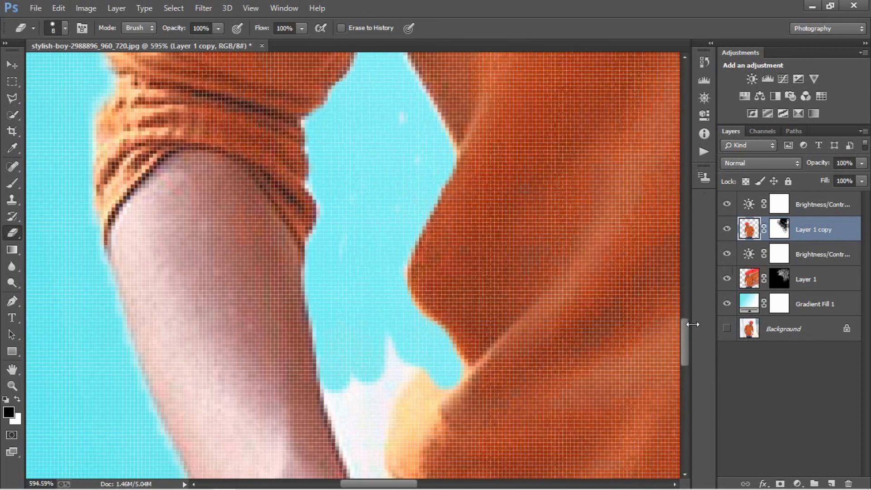
# - Erase the remaining white patch down to the watch and the pale fringe between the sweater's lower edge and the hand
pyautogui.moveTo(685, 329)
pyautogui.mouseDown()
pyautogui.moveTo(685, 364)
pyautogui.moveTo(685, 341)
pyautogui.mouseUp()
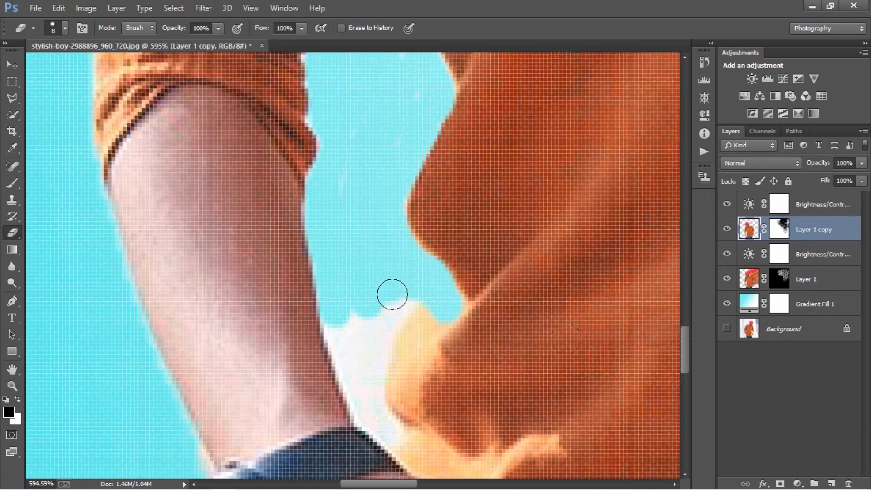
pyautogui.moveTo(392, 294)
pyautogui.mouseDown()
pyautogui.moveTo(434, 317)
pyautogui.moveTo(403, 373)
pyautogui.moveTo(389, 331)
pyautogui.moveTo(348, 314)
pyautogui.moveTo(341, 325)
pyautogui.moveTo(364, 404)
pyautogui.moveTo(364, 348)
pyautogui.moveTo(384, 399)
pyautogui.moveTo(408, 338)
pyautogui.moveTo(389, 430)
pyautogui.moveTo(373, 412)
pyautogui.moveTo(392, 443)
pyautogui.mouseUp()
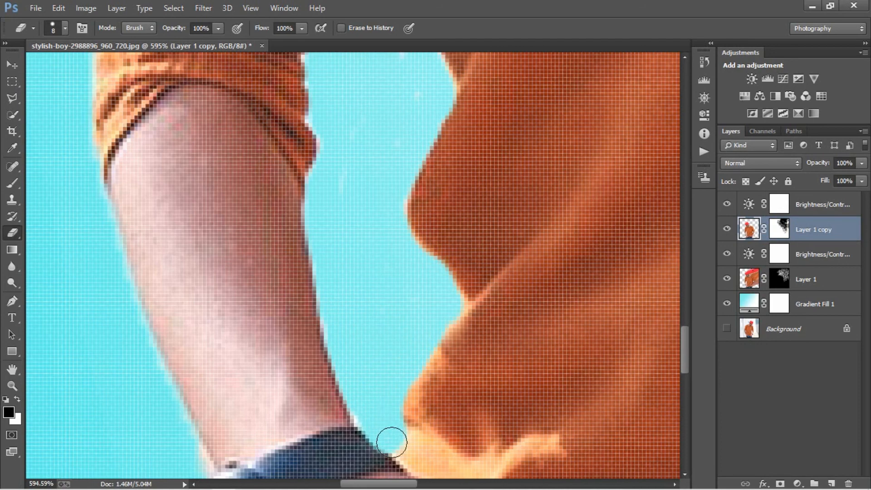
pyautogui.moveTo(685, 344); pyautogui.dragTo(685, 369)
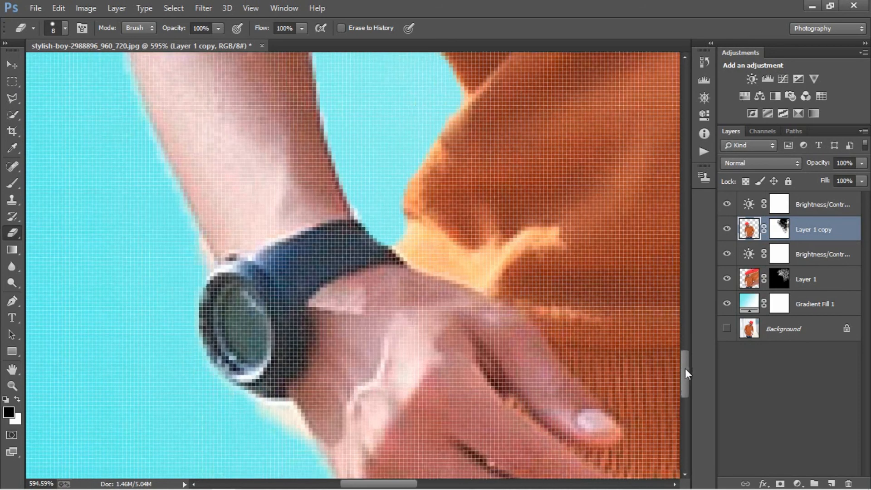
pyautogui.moveTo(407, 250)
pyautogui.mouseDown()
pyautogui.moveTo(405, 234)
pyautogui.moveTo(426, 252)
pyautogui.moveTo(481, 271)
pyautogui.mouseUp()
# - Examine the whole composite, checking the cleaned gap beside the arm, the smoke dispersion and the gradient background
pyautogui.scroll(-10, 472, 259)
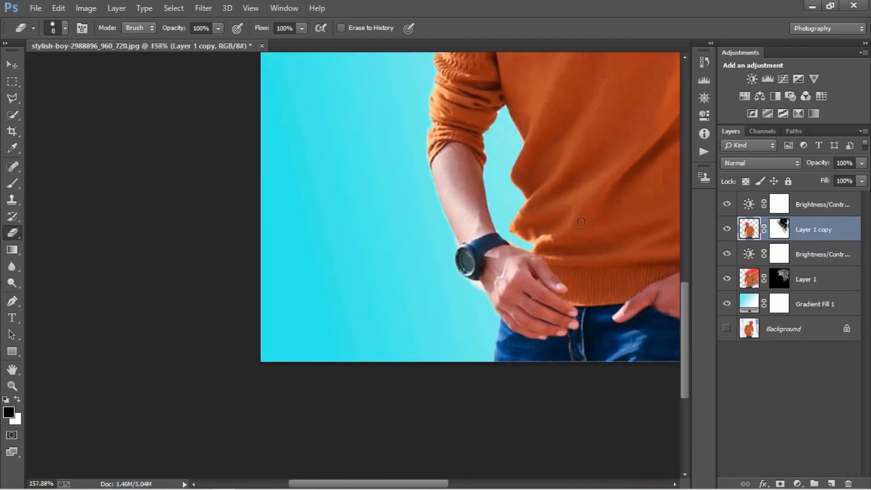
pyautogui.scroll(1, 328, 338)
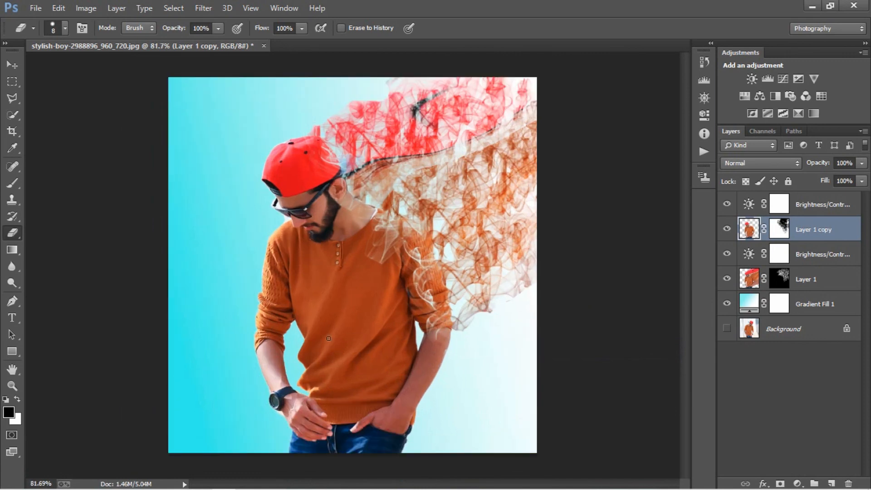
pyautogui.scroll(-1, 331, 327)
pyautogui.scroll(5, 258, 419)
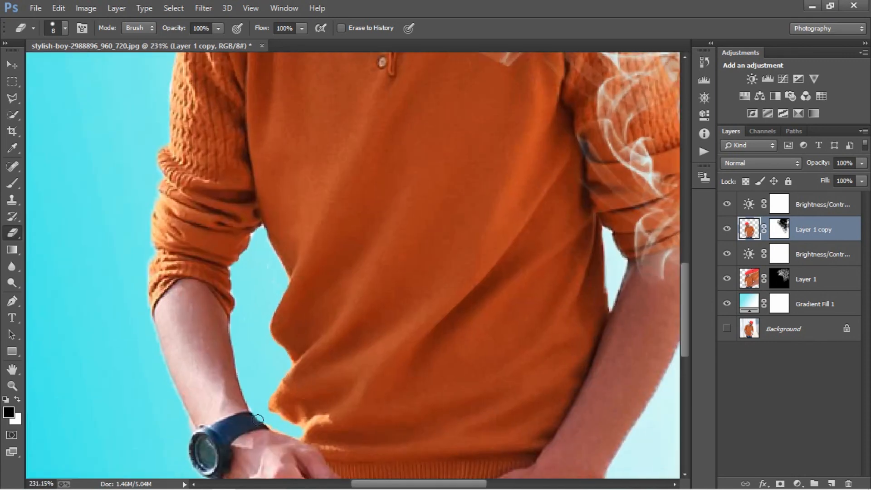
pyautogui.scroll(-5, 277, 397)
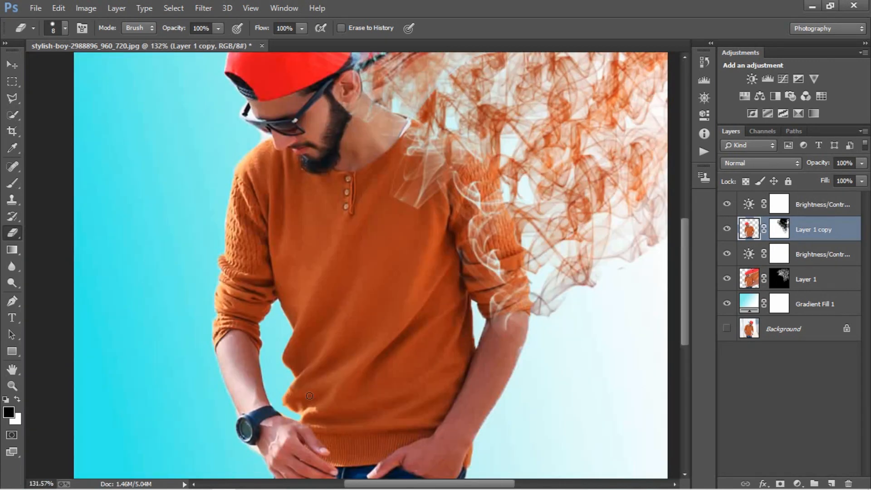
pyautogui.scroll(2, 485, 357)
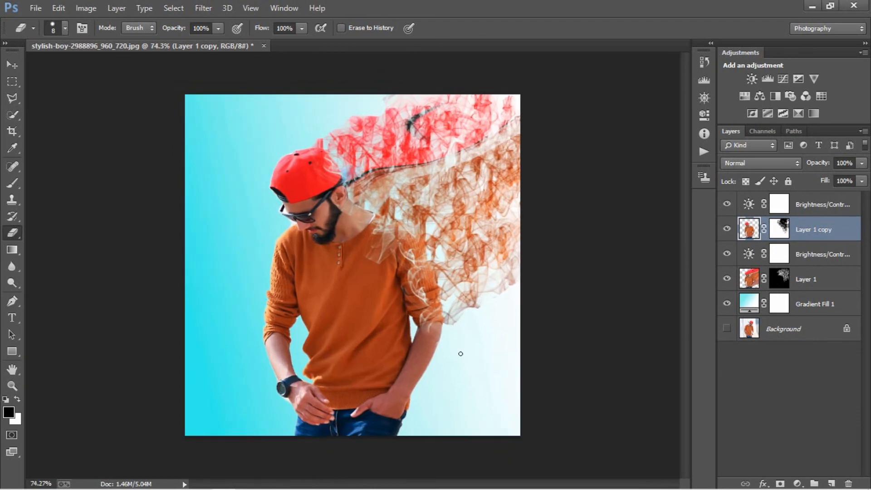
pyautogui.scroll(-2, 447, 338)
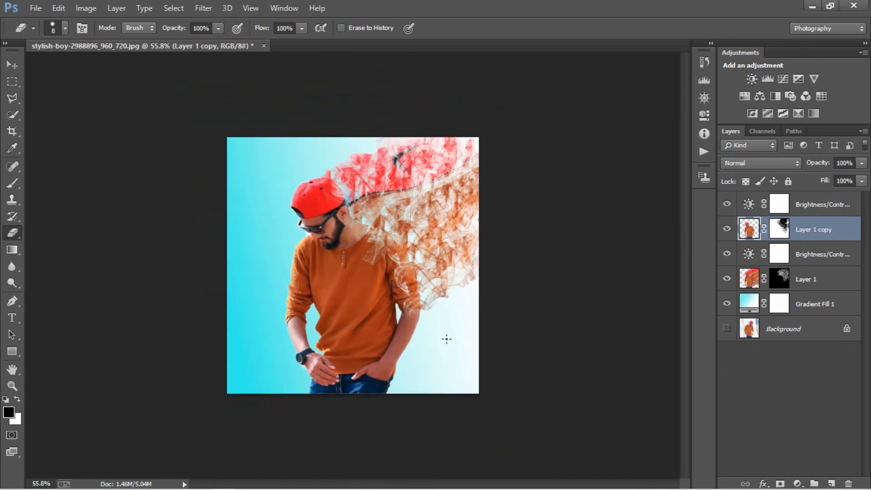
pyautogui.scroll(3, 446, 339)
pyautogui.scroll(-2, 447, 338)
pyautogui.scroll(2, 446, 339)
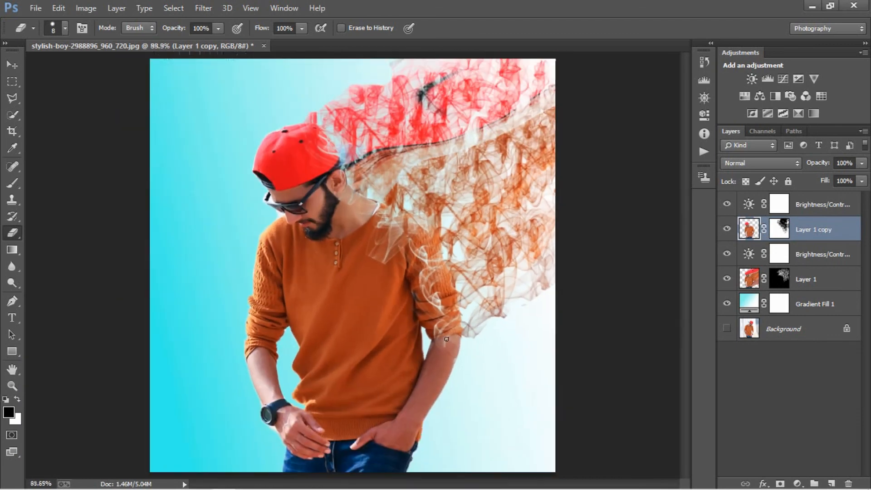
pyautogui.scroll(-1, 446, 338)
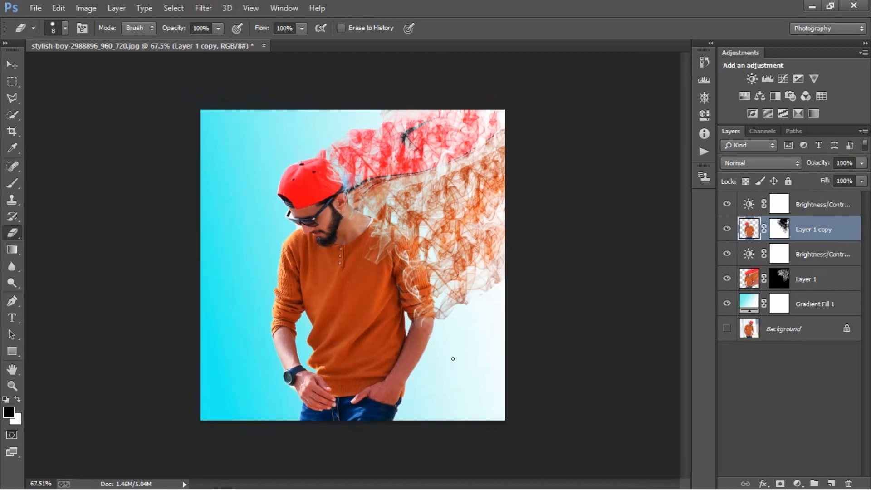
pyautogui.scroll(2, 452, 361)
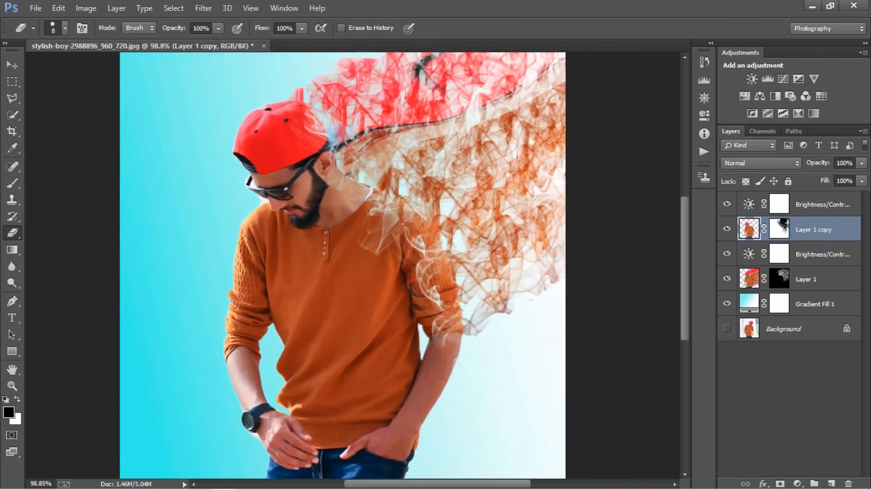
pyautogui.click(770, 257)
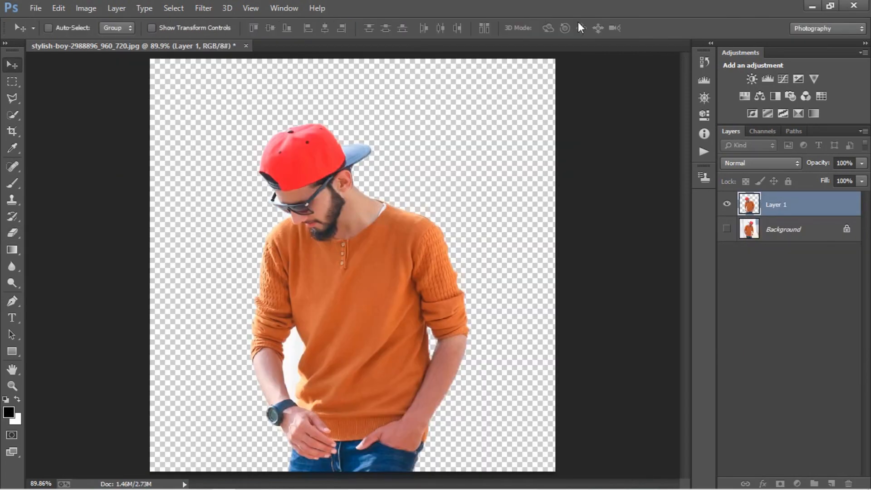